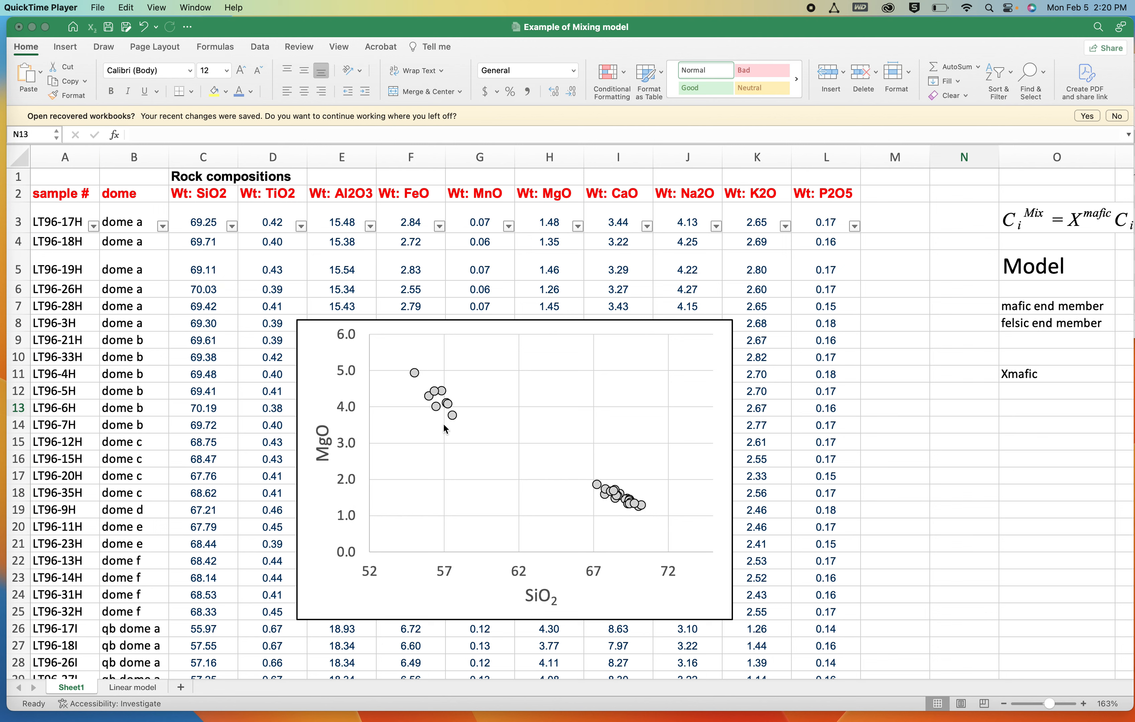
Step: Examine the two groups of points in the MgO versus SiO2 scatter chart
{"action": "left_click", "coordinate": [445, 395]}
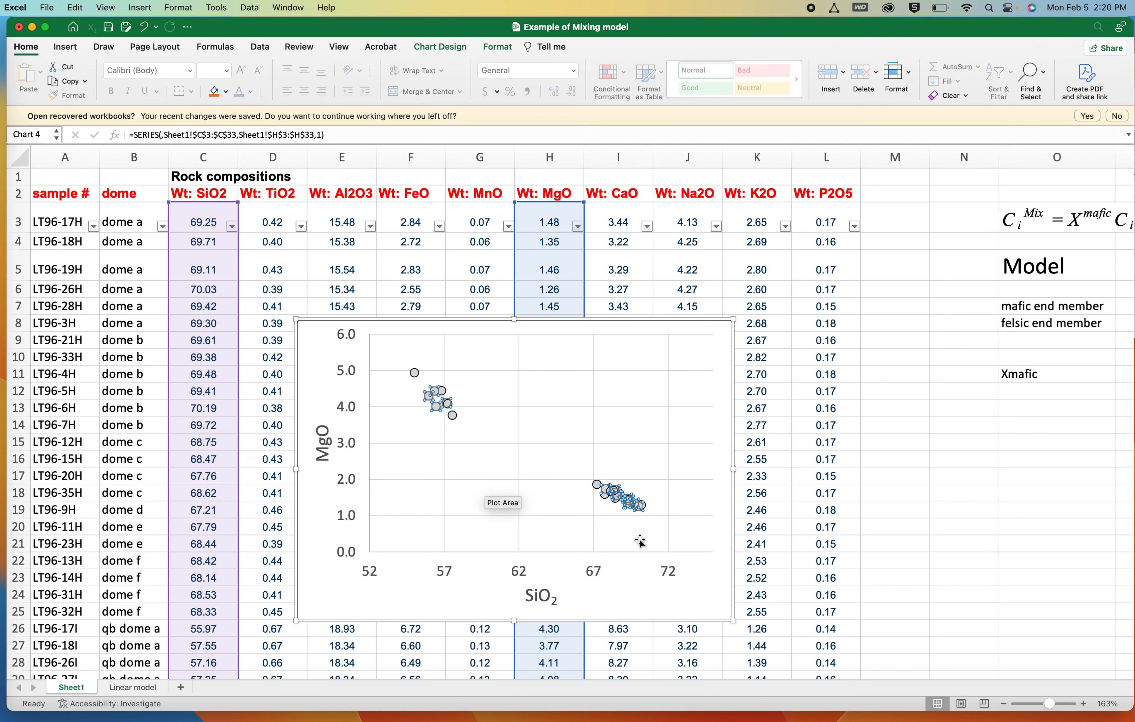
{"action": "left_click", "coordinate": [639, 600]}
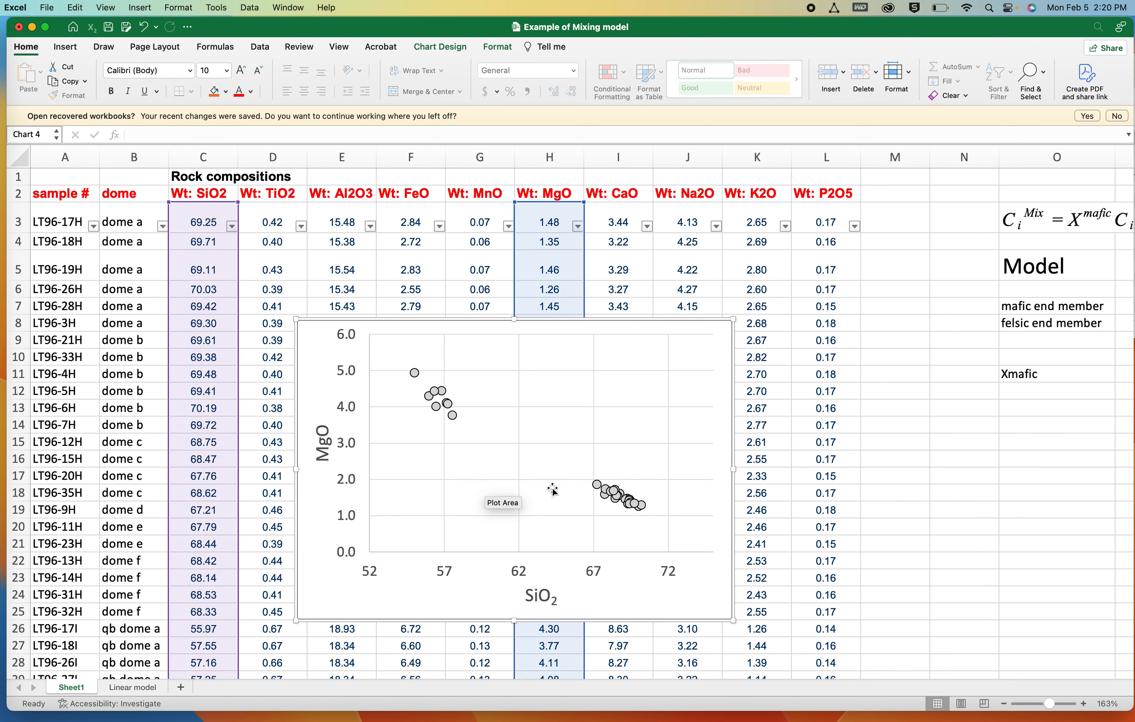
{"action": "mouse_move", "coordinate": [640, 520]}
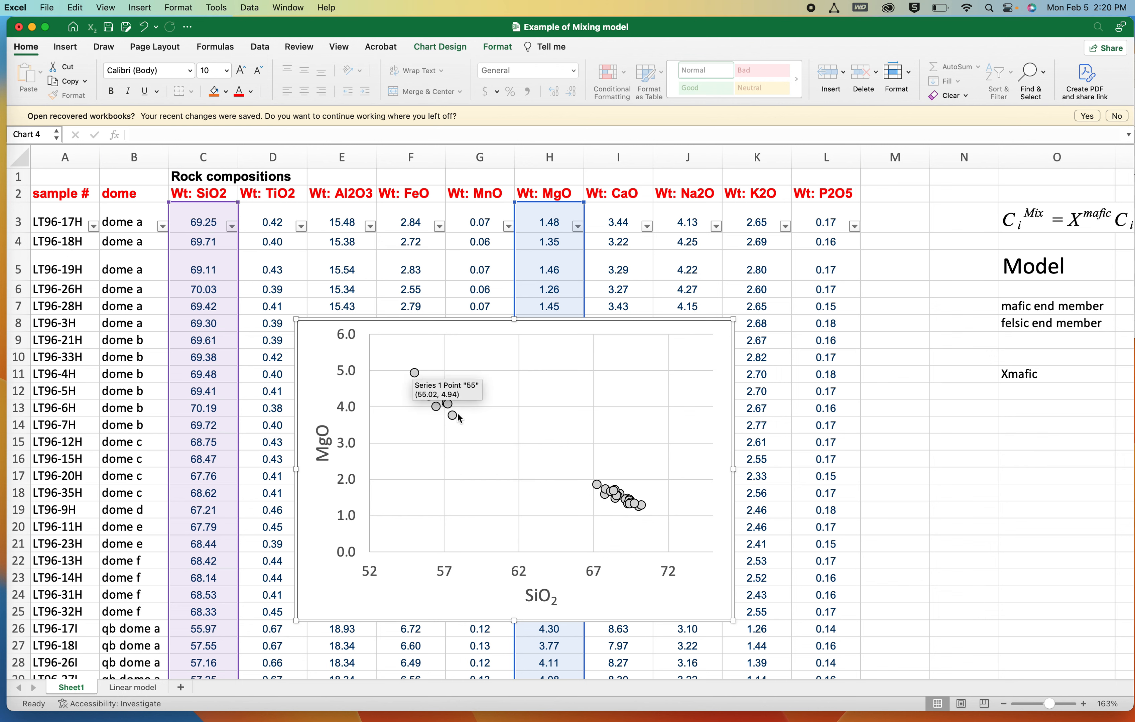
{"action": "mouse_move", "coordinate": [446, 410]}
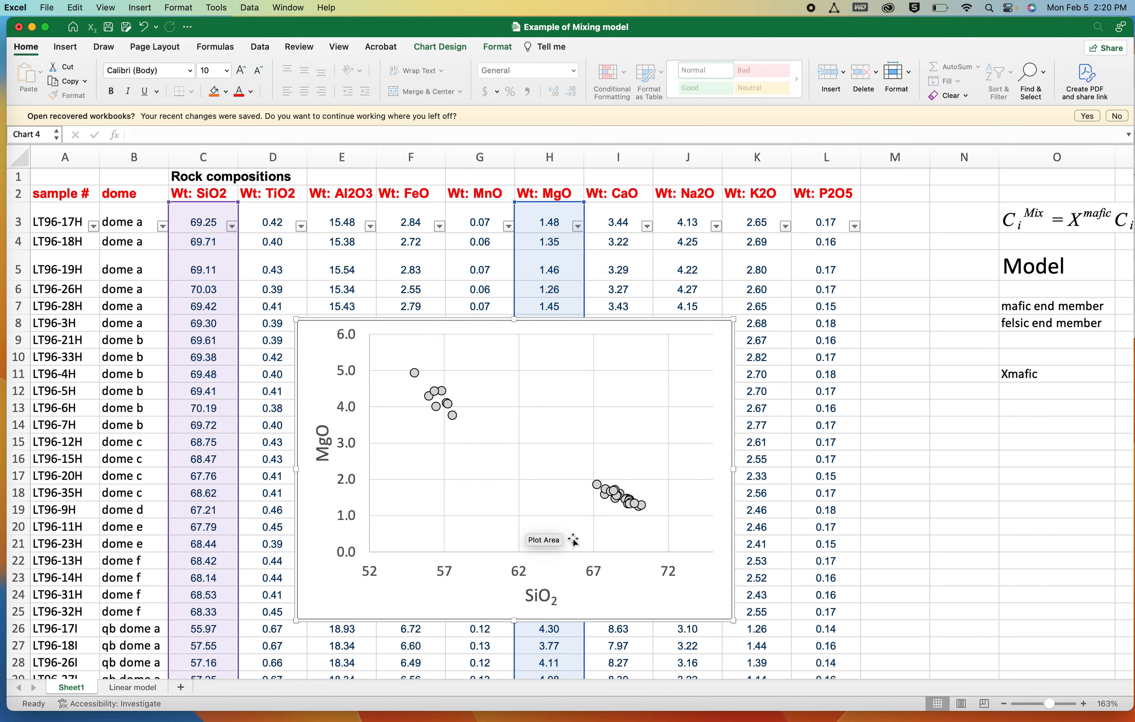
Step: Review the mixing equation and the model table's SiO2, MgO, mafic end member and felsic end member labels
{"action": "scroll", "coordinate": [586, 515], "scroll_direction": "right", "scroll_amount": 8}
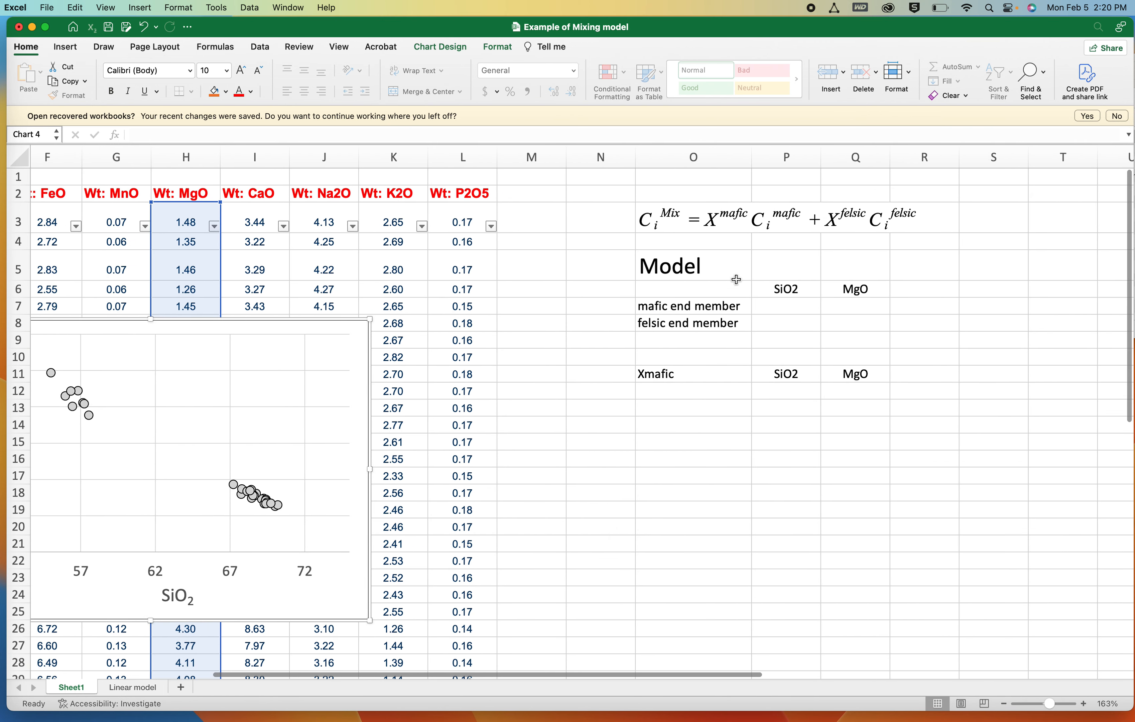
{"action": "left_click", "coordinate": [660, 228]}
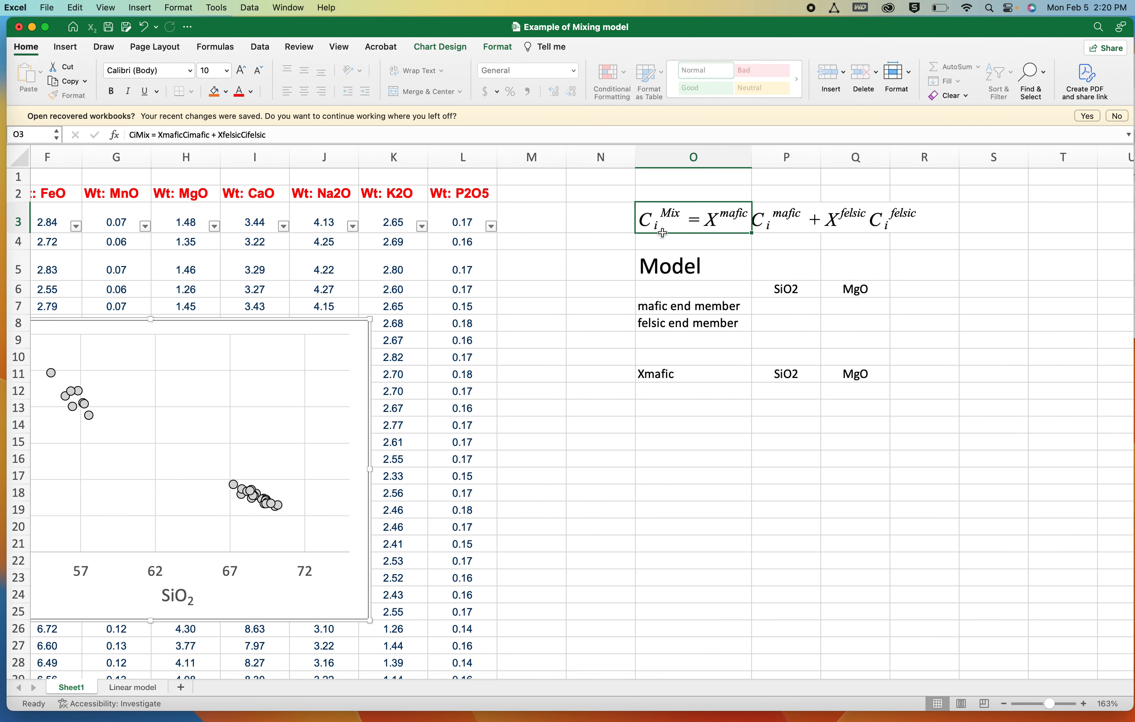
{"action": "left_click", "coordinate": [756, 263]}
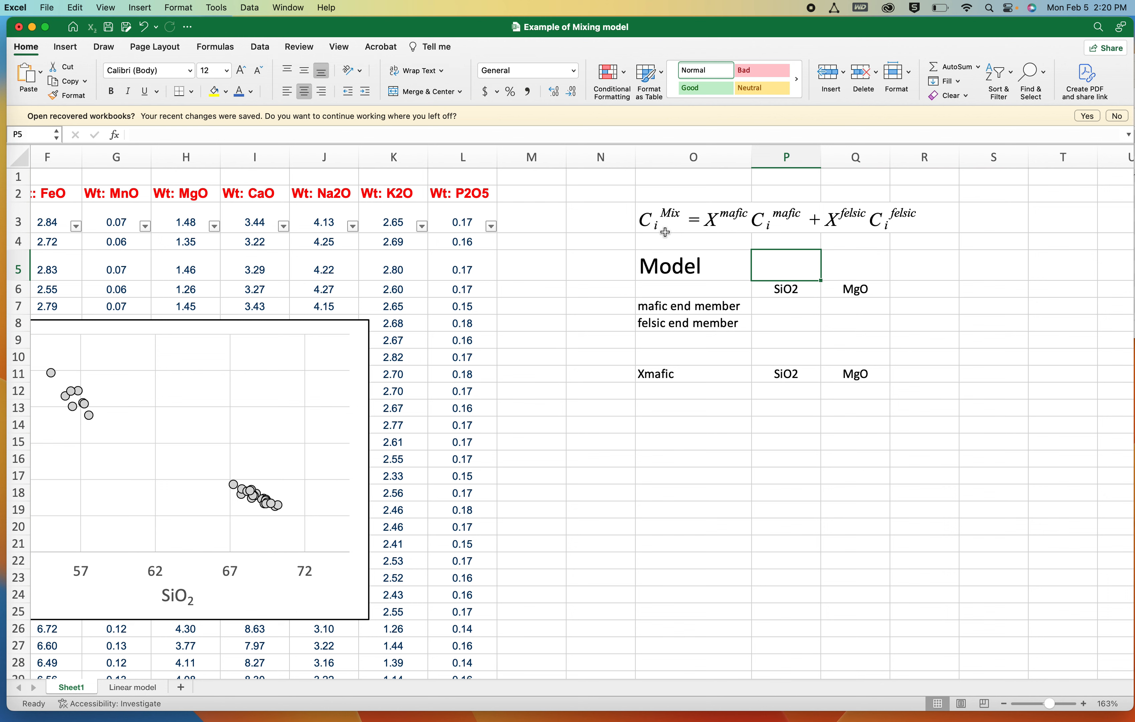
{"action": "left_click", "coordinate": [785, 287]}
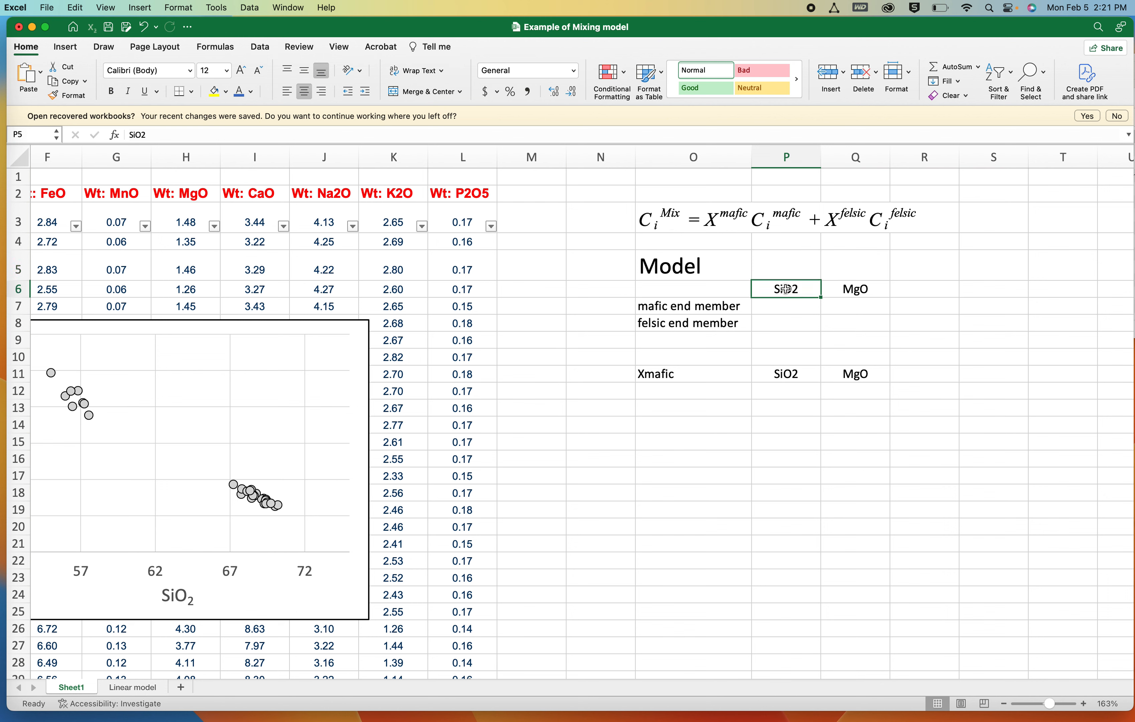
{"action": "left_click", "coordinate": [862, 289]}
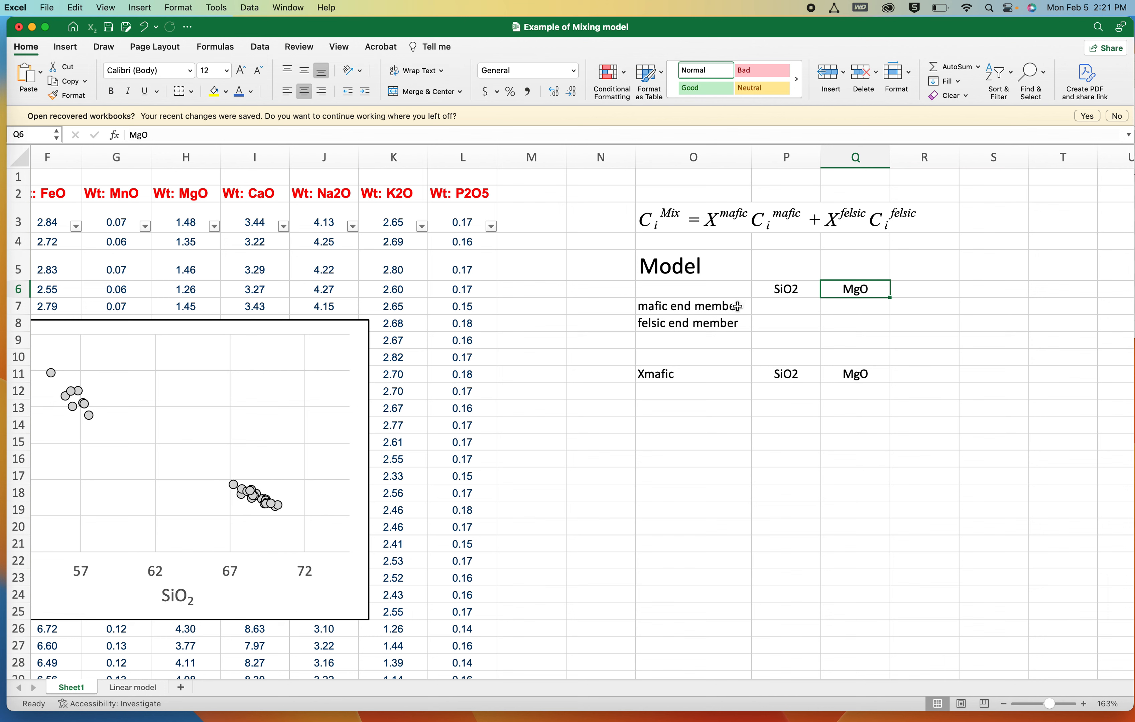
{"action": "left_click", "coordinate": [708, 309]}
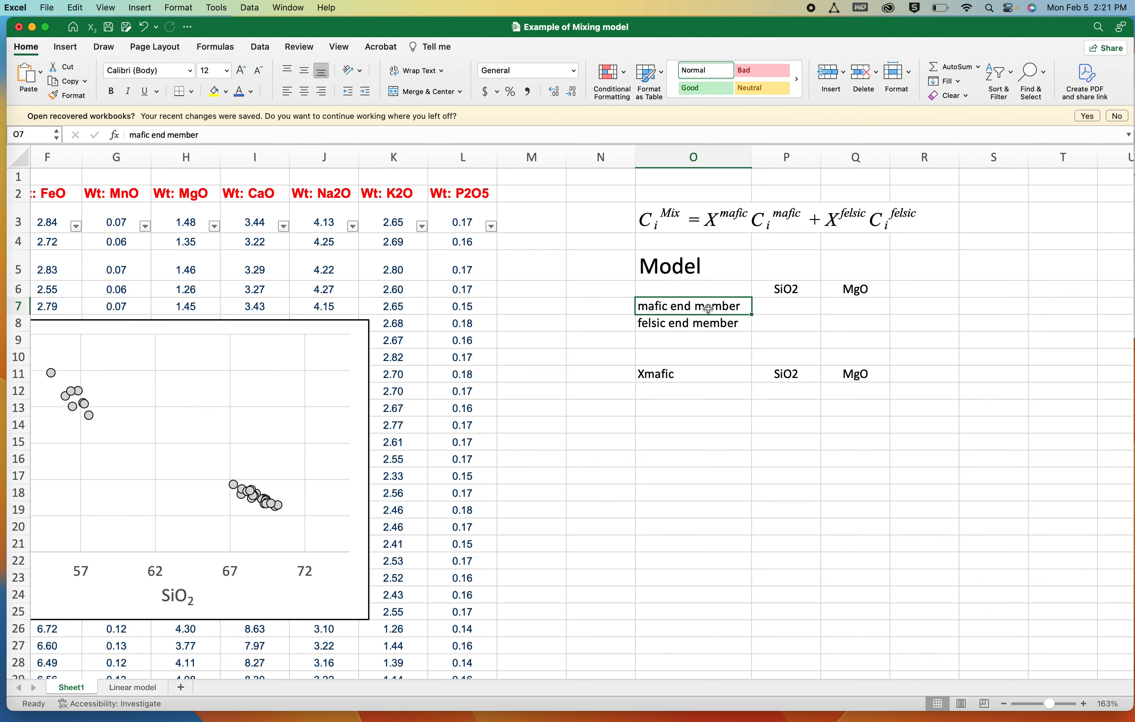
{"action": "key", "text": "Down"}
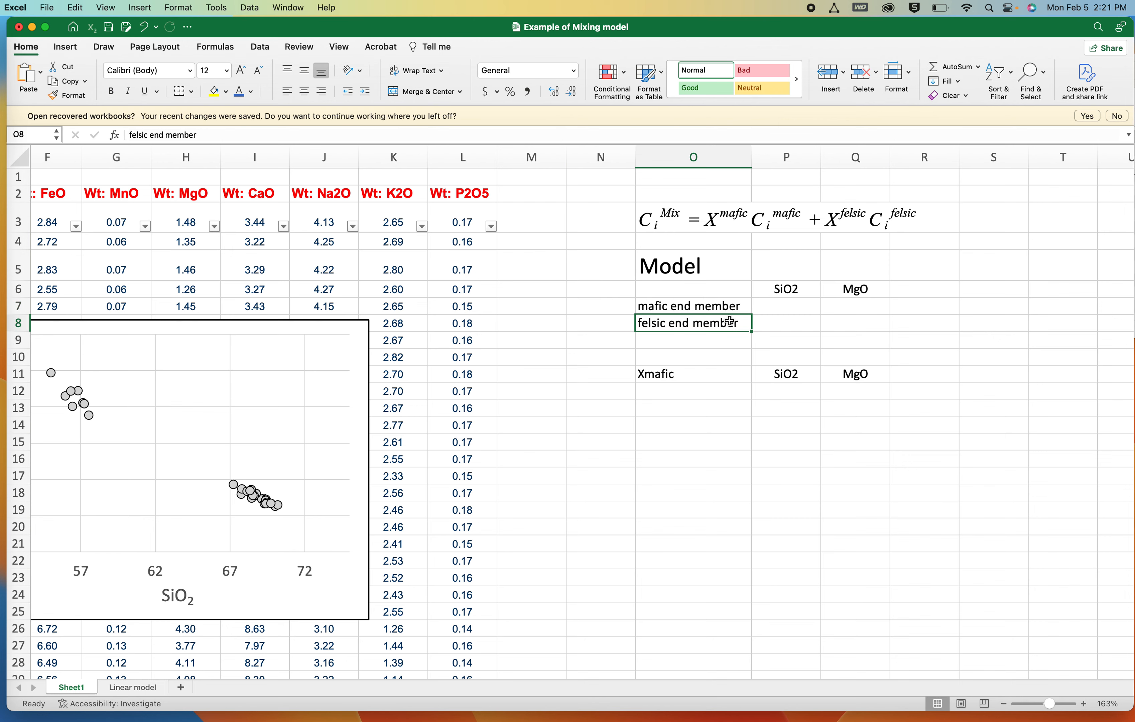
Step: Inspect both ends of the plotted trend in the MgO versus SiO2 chart to judge possible end-member compositions
{"action": "scroll", "coordinate": [324, 453], "scroll_direction": "left", "scroll_amount": 5}
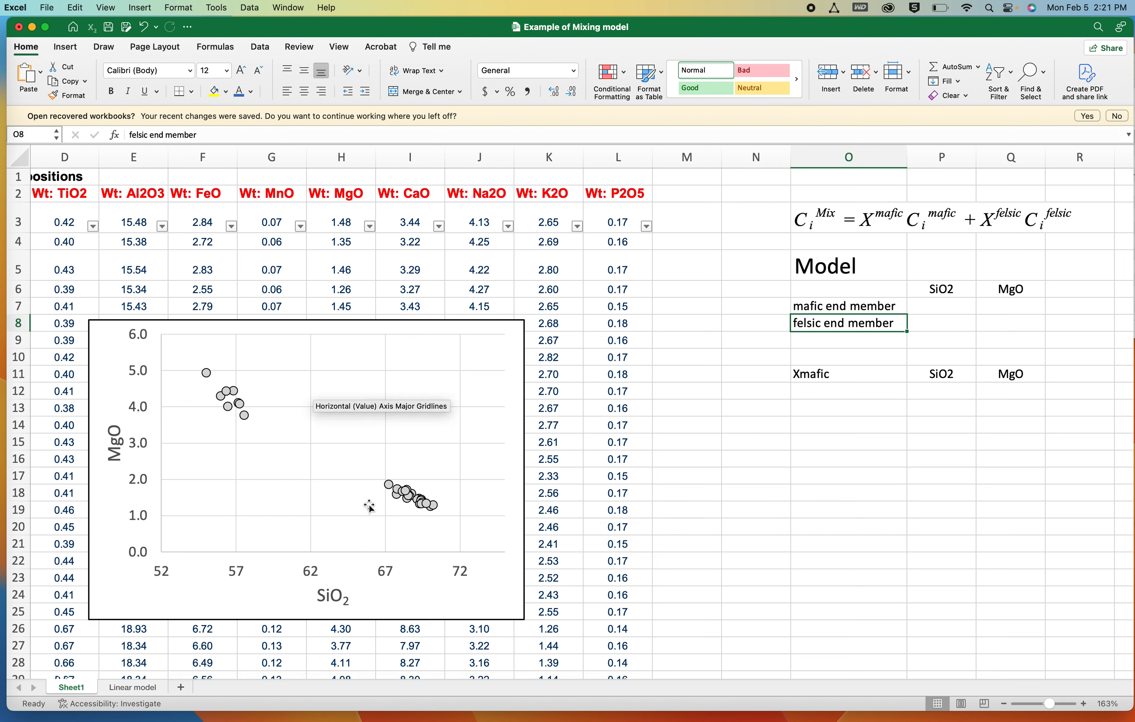
{"action": "mouse_move", "coordinate": [438, 508]}
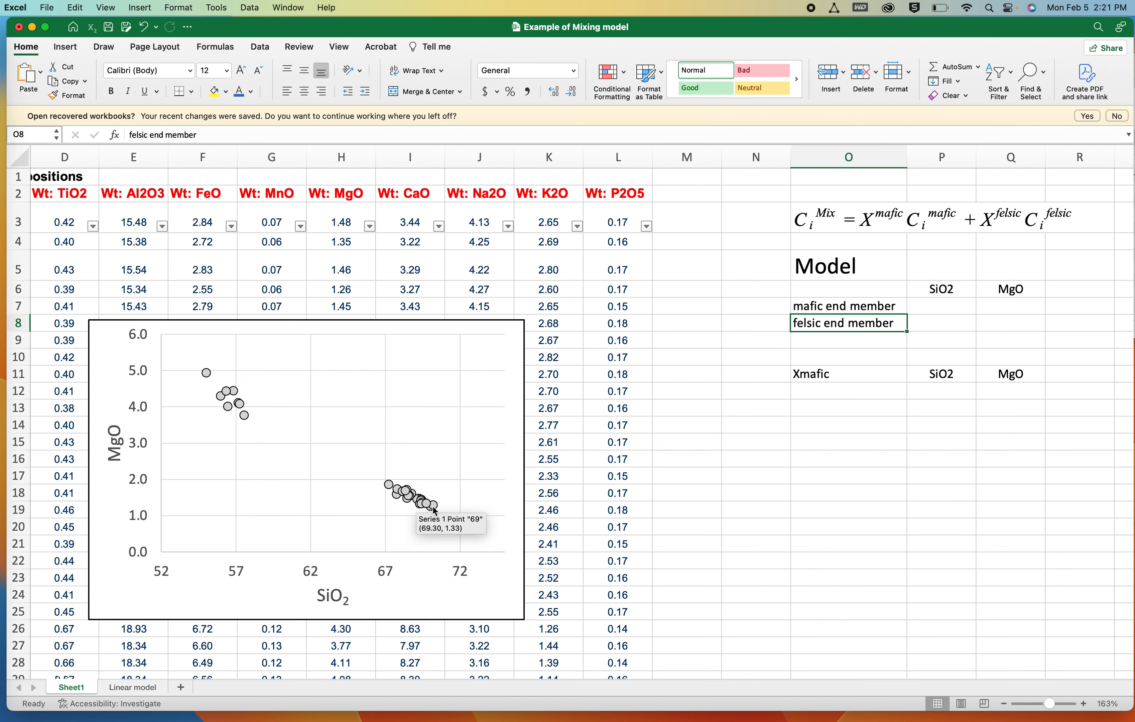
{"action": "mouse_move", "coordinate": [211, 376]}
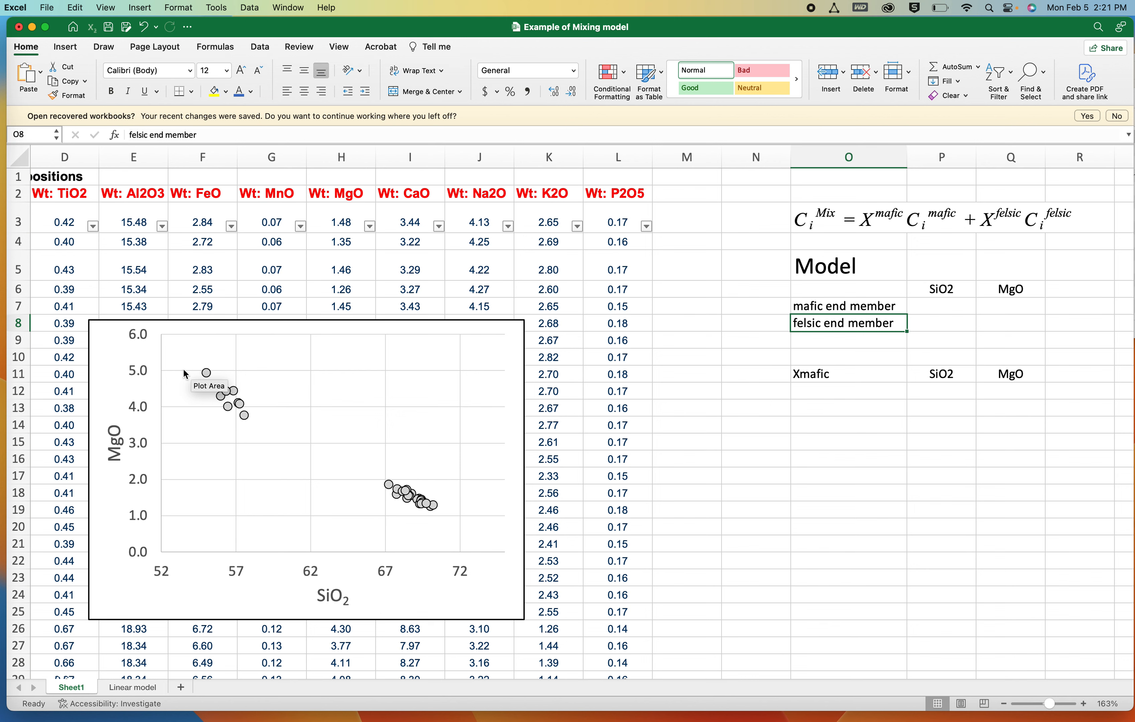
{"action": "left_click", "coordinate": [280, 454]}
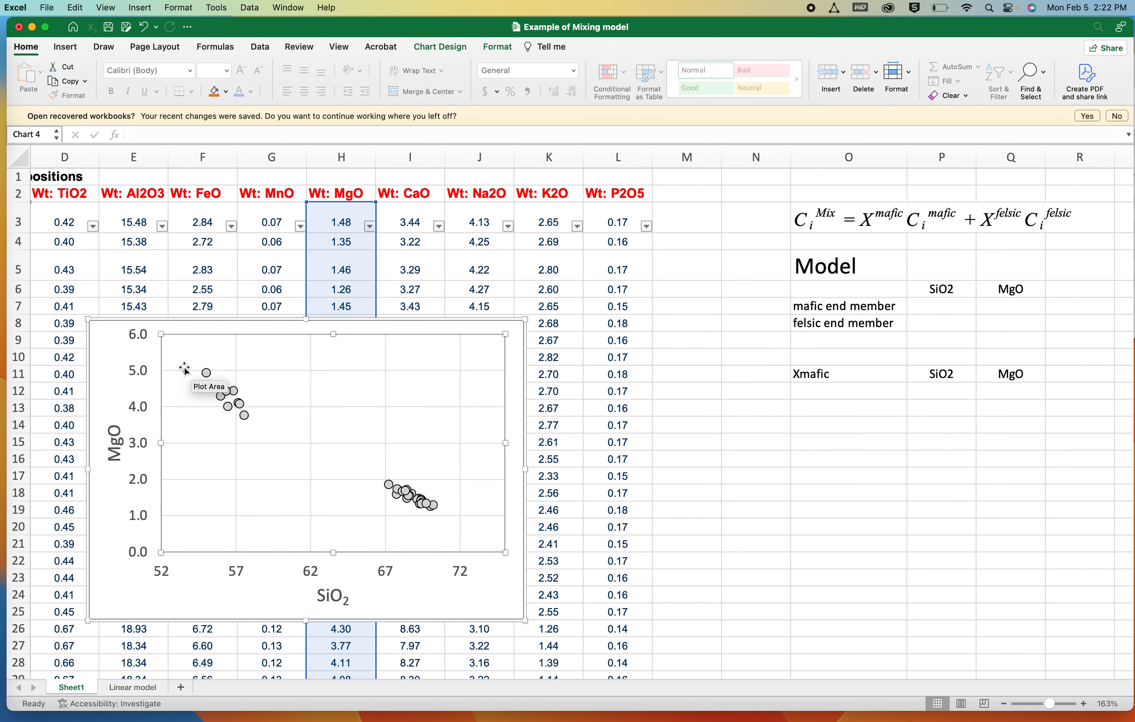
Step: Fill in the model table with 55 SiO2 and 5 MgO for the mafic end member, and 72 and 0.7 for the felsic one
{"action": "left_click", "coordinate": [919, 308]}
{"action": "type", "text": "55"}
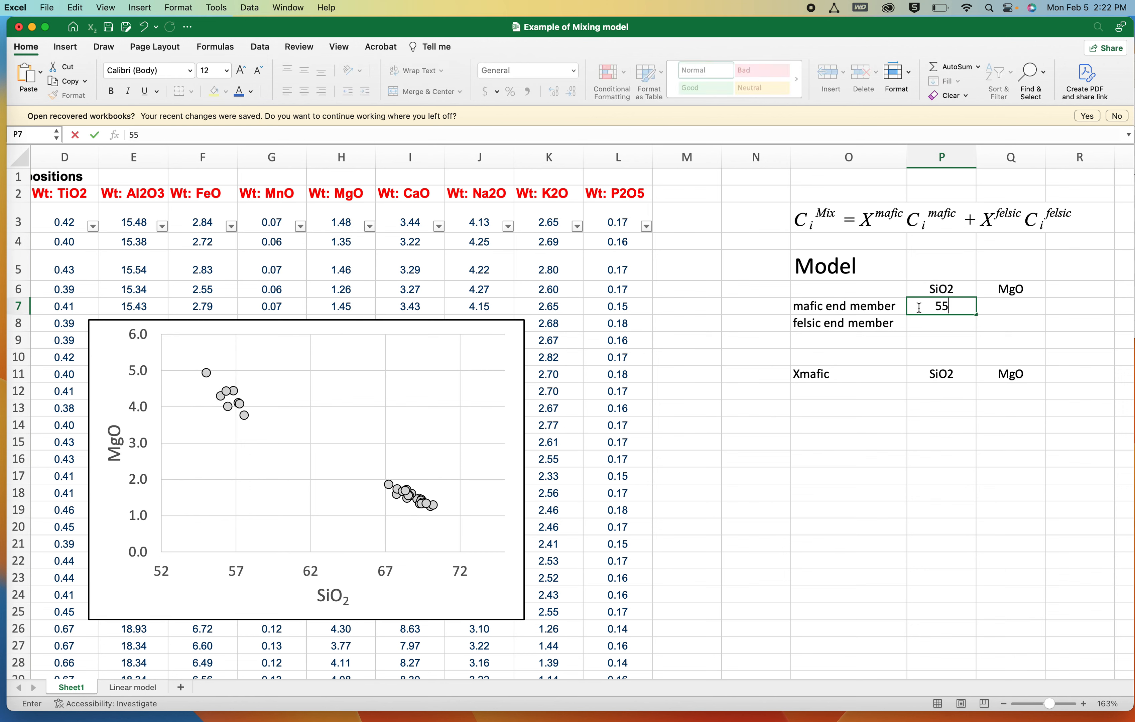
{"action": "key", "text": "Tab"}
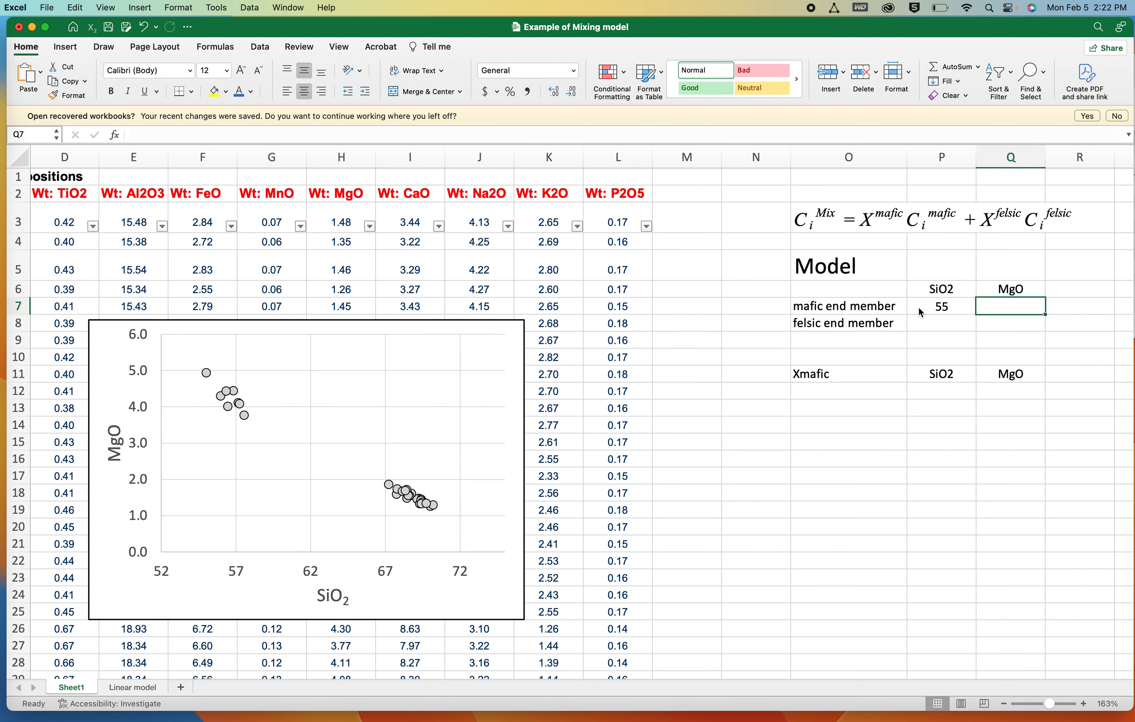
{"action": "type", "text": "5"}
{"action": "key", "text": "Return"}
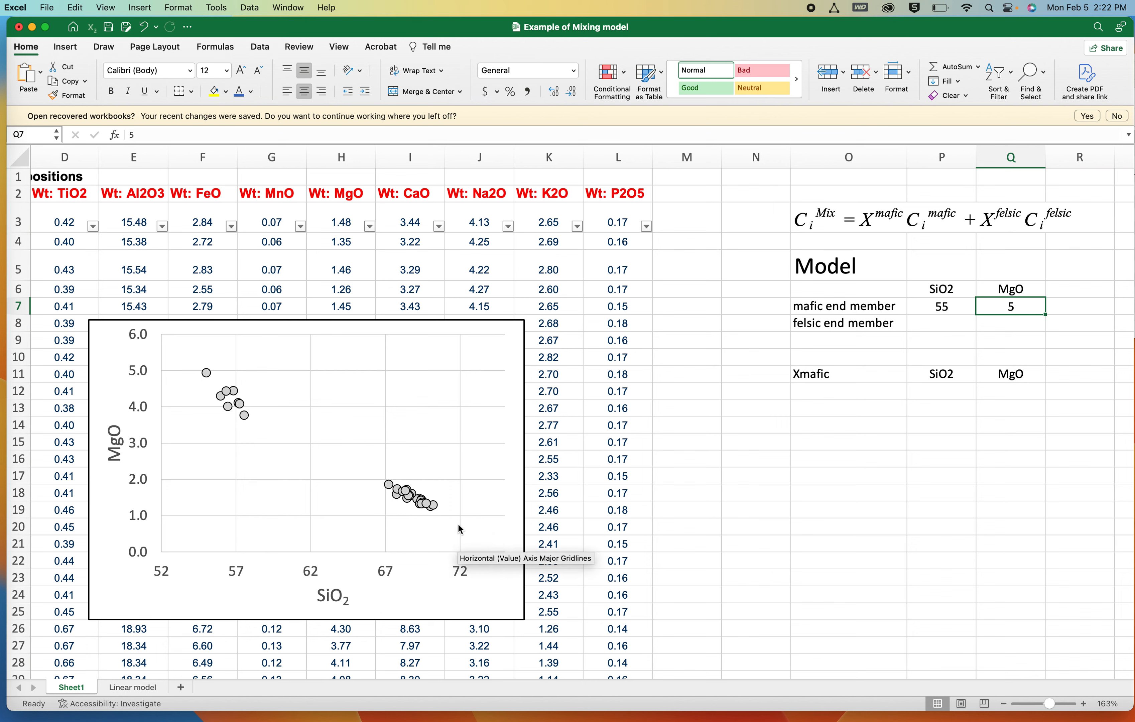
{"action": "left_click", "coordinate": [943, 324]}
{"action": "type", "text": "7"}
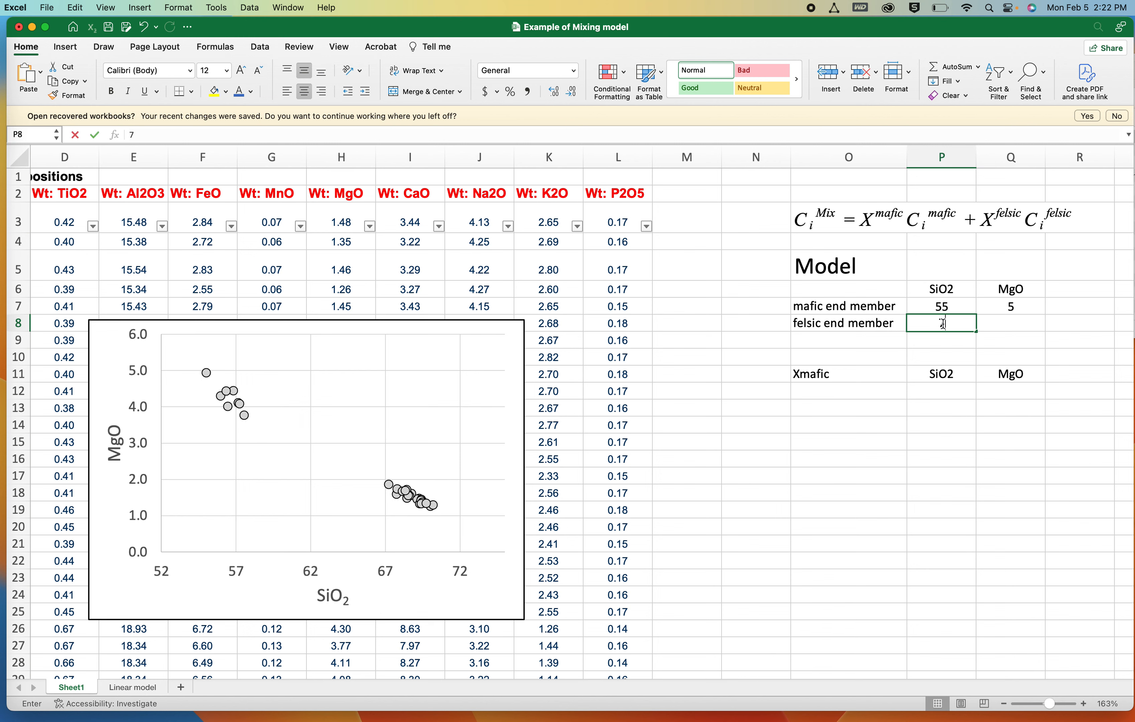
{"action": "type", "text": "2"}
{"action": "key", "text": "Tab"}
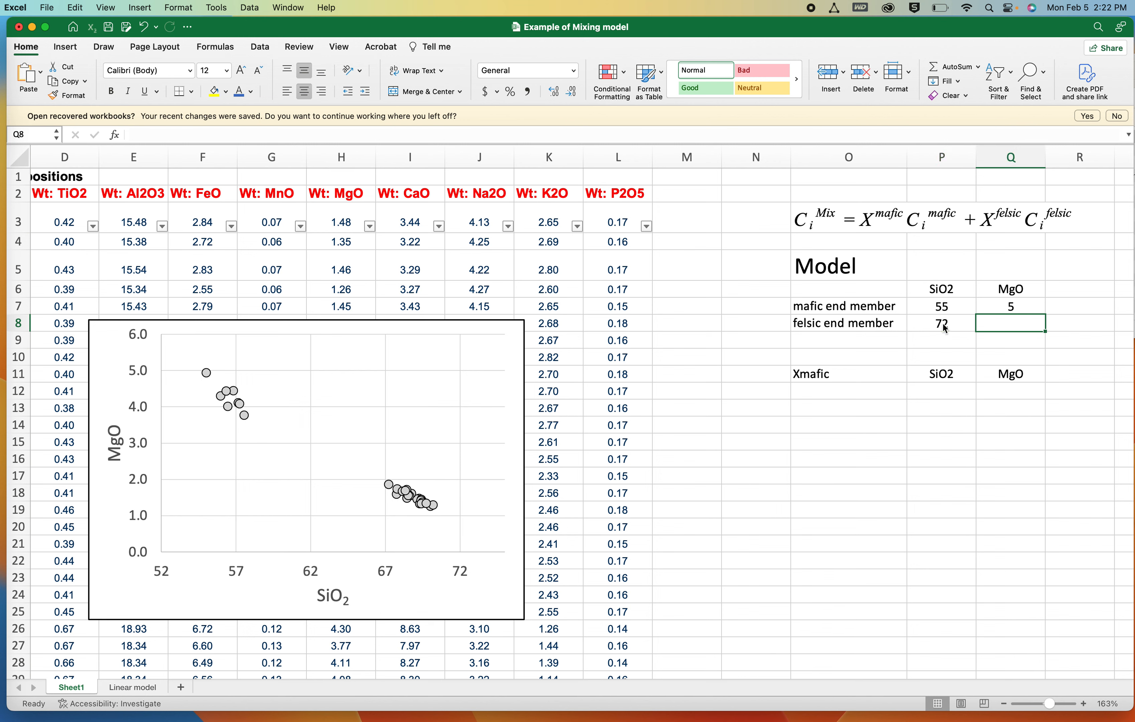
{"action": "type", "text": "0.7"}
{"action": "key", "text": "ctrl+Return"}
Step: Copy both end-member compositions into the scatter chart as a new series, using the first column as X values
{"action": "left_click_drag", "start_coordinate": [957, 307], "coordinate": [987, 323]}
{"action": "key", "text": "cmd+c"}
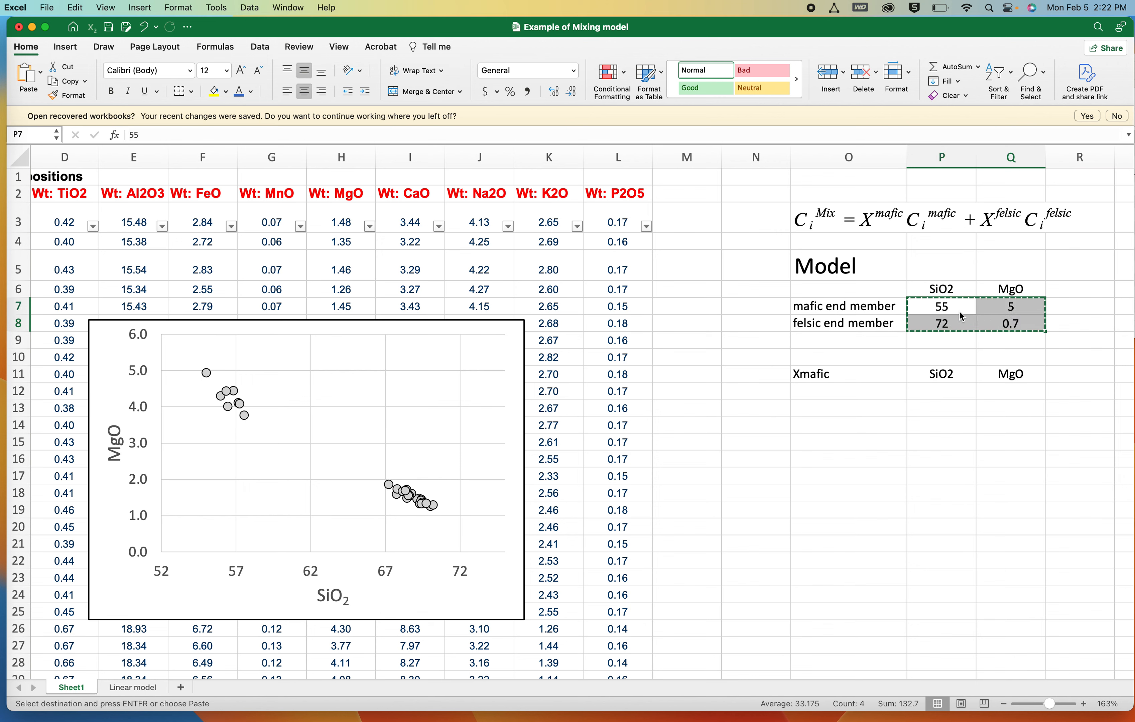
{"action": "left_click", "coordinate": [204, 337]}
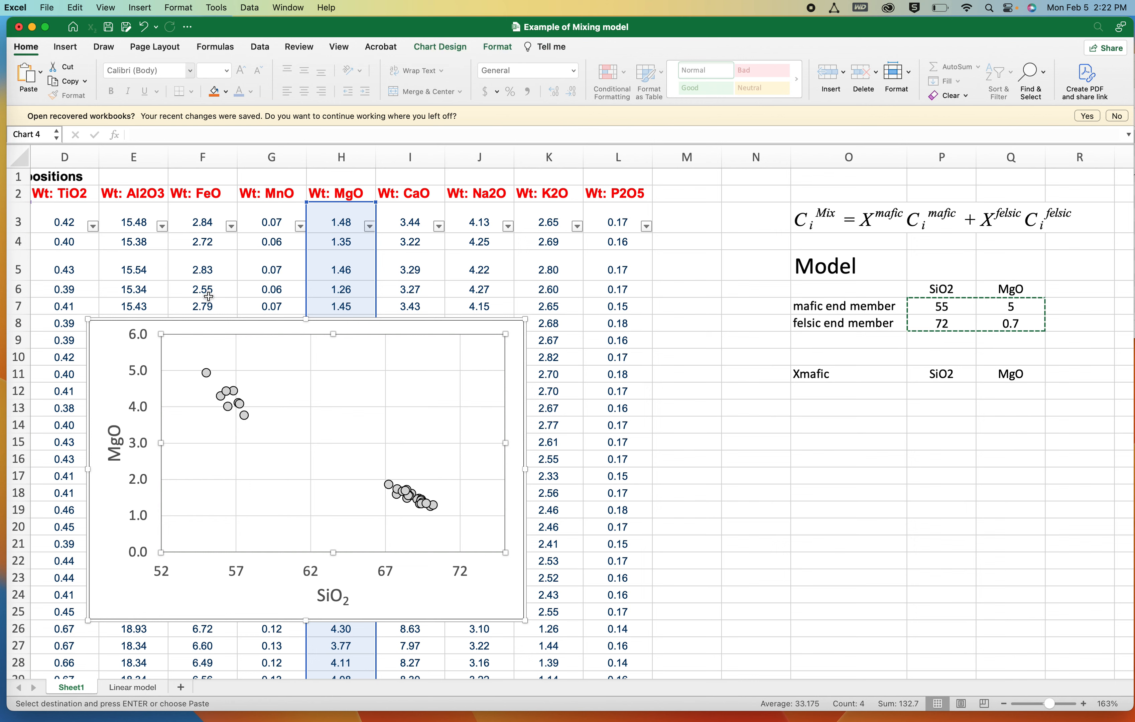
{"action": "left_click", "coordinate": [131, 361]}
{"action": "left_click", "coordinate": [85, 8]}
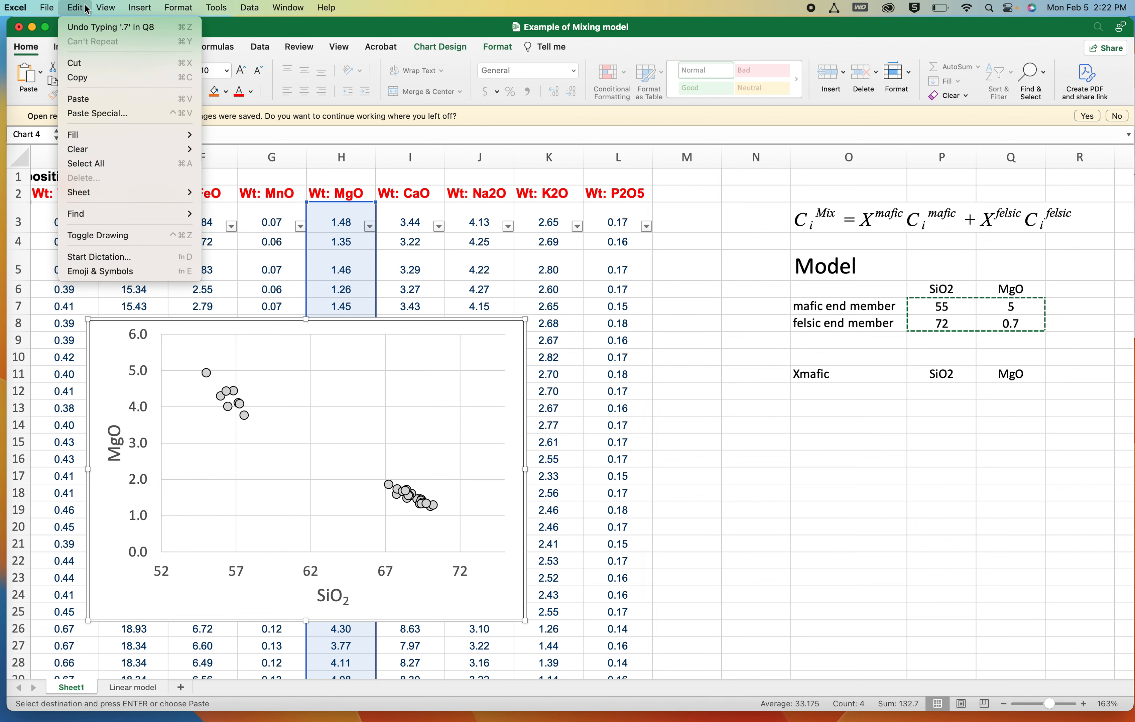
{"action": "left_click", "coordinate": [109, 114]}
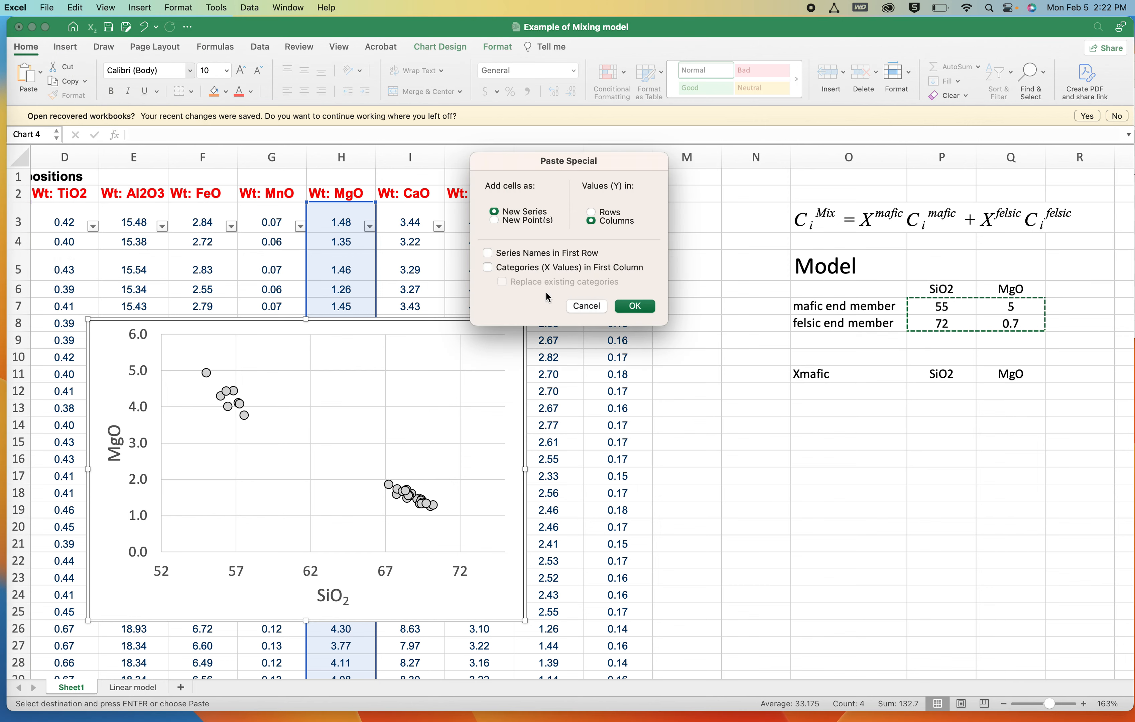
{"action": "left_click", "coordinate": [488, 267]}
{"action": "left_click", "coordinate": [635, 307]}
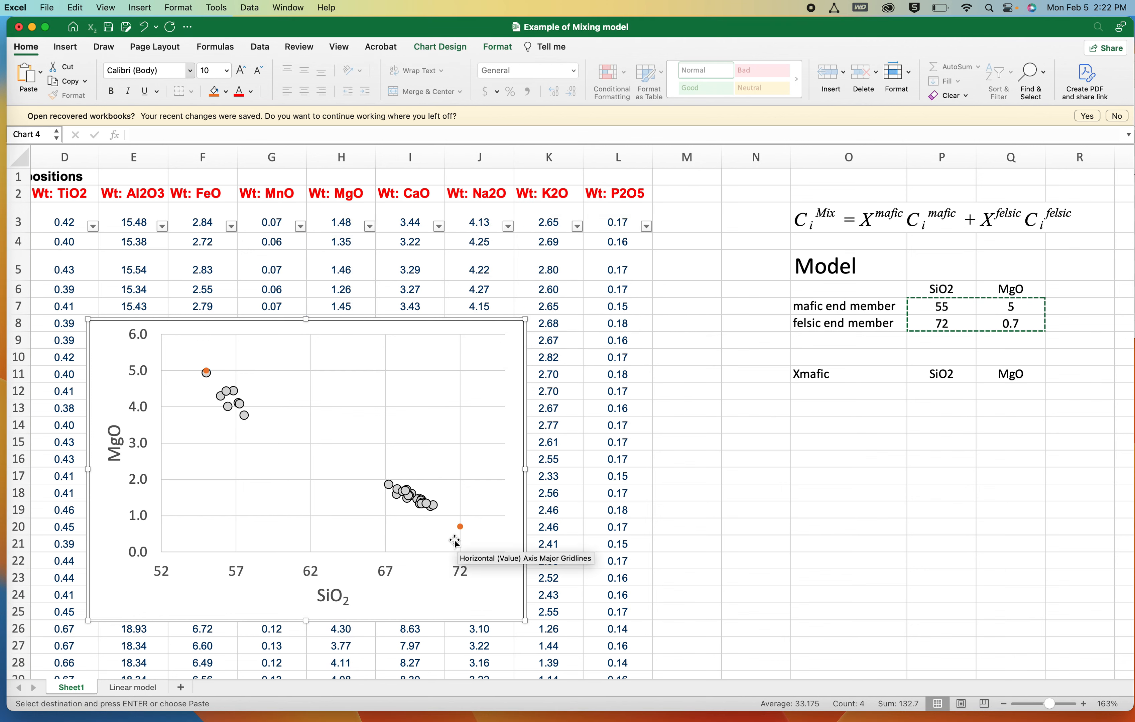
Step: Change the mafic end member's composition to 53 SiO2 and 5.5 MgO
{"action": "mouse_move", "coordinate": [211, 376]}
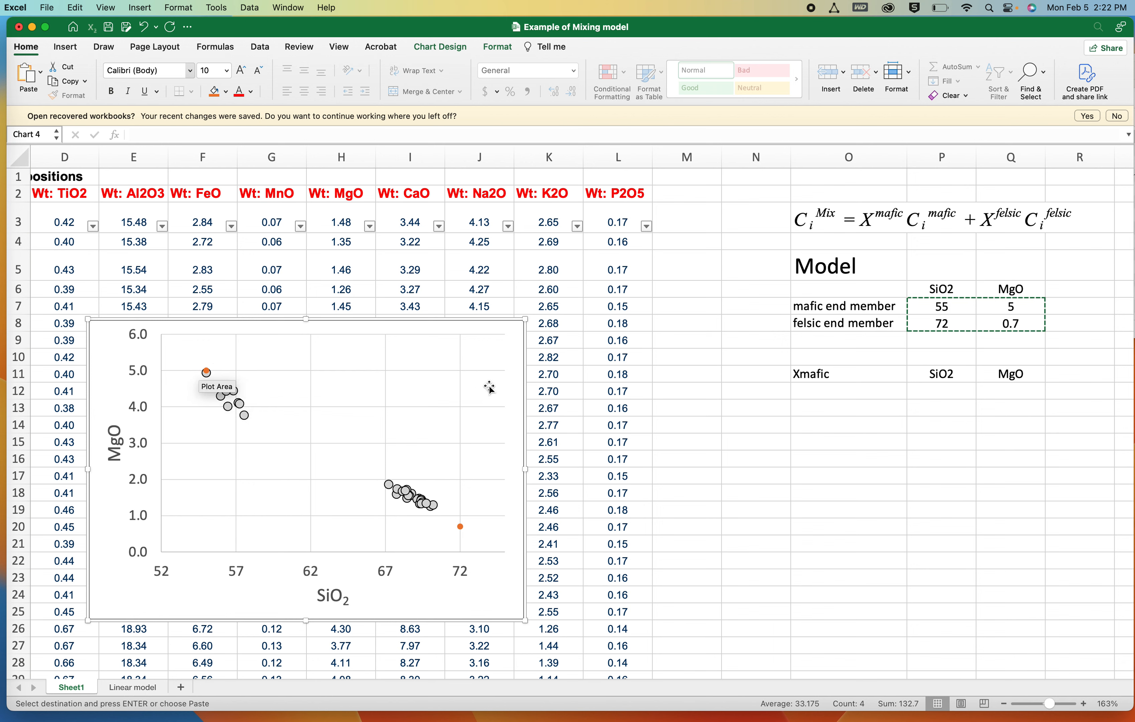
{"action": "left_click", "coordinate": [936, 311]}
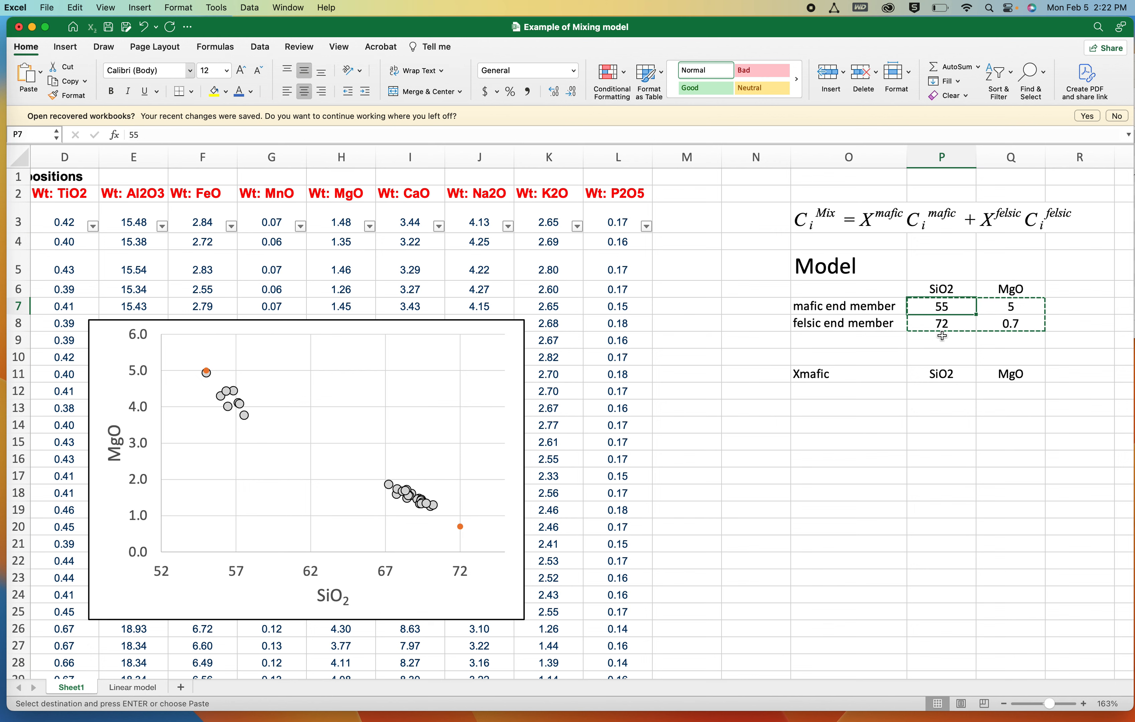
{"action": "type", "text": "53"}
{"action": "key", "text": "Return"}
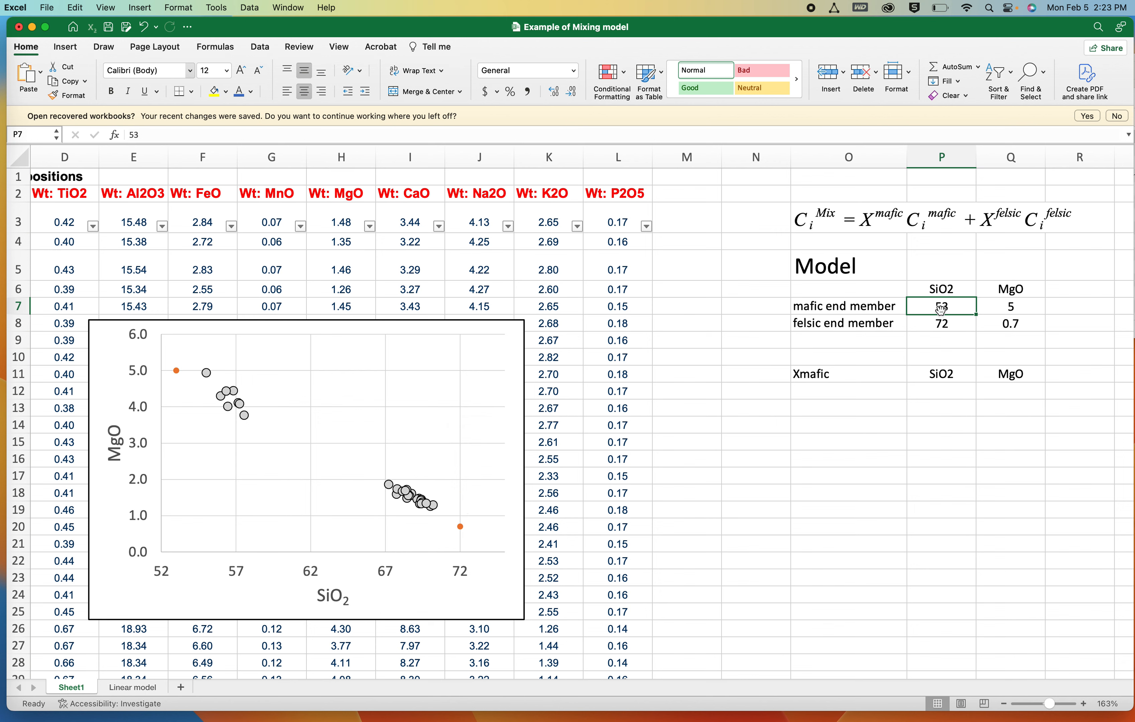
{"action": "left_click", "coordinate": [1016, 305]}
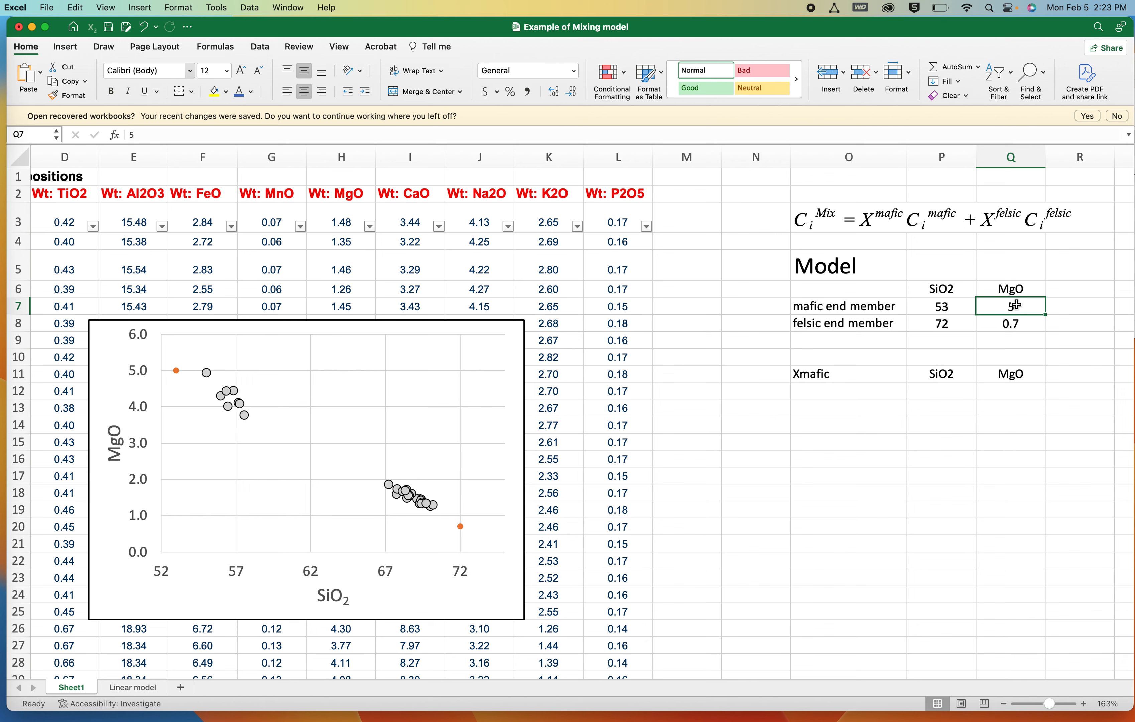
{"action": "type", "text": "5.5"}
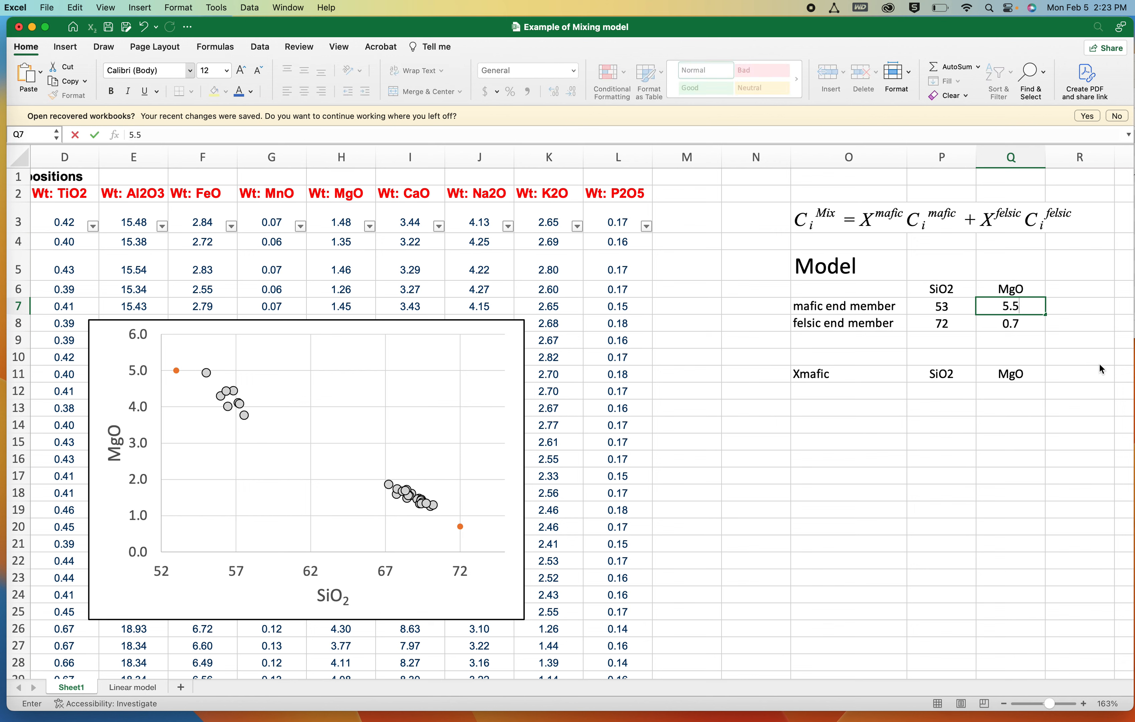
{"action": "key", "text": "ctrl+Return"}
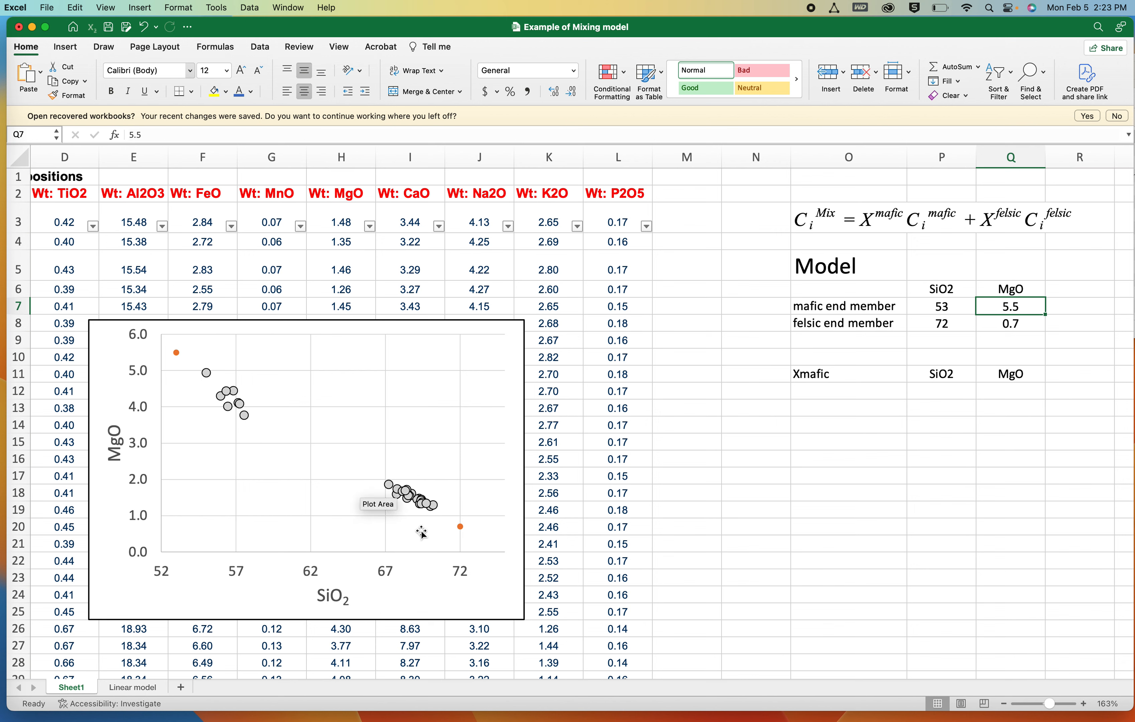
Step: Review the felsic point on the chart and the mafic and felsic end-member rows in the model table
{"action": "mouse_move", "coordinate": [460, 533]}
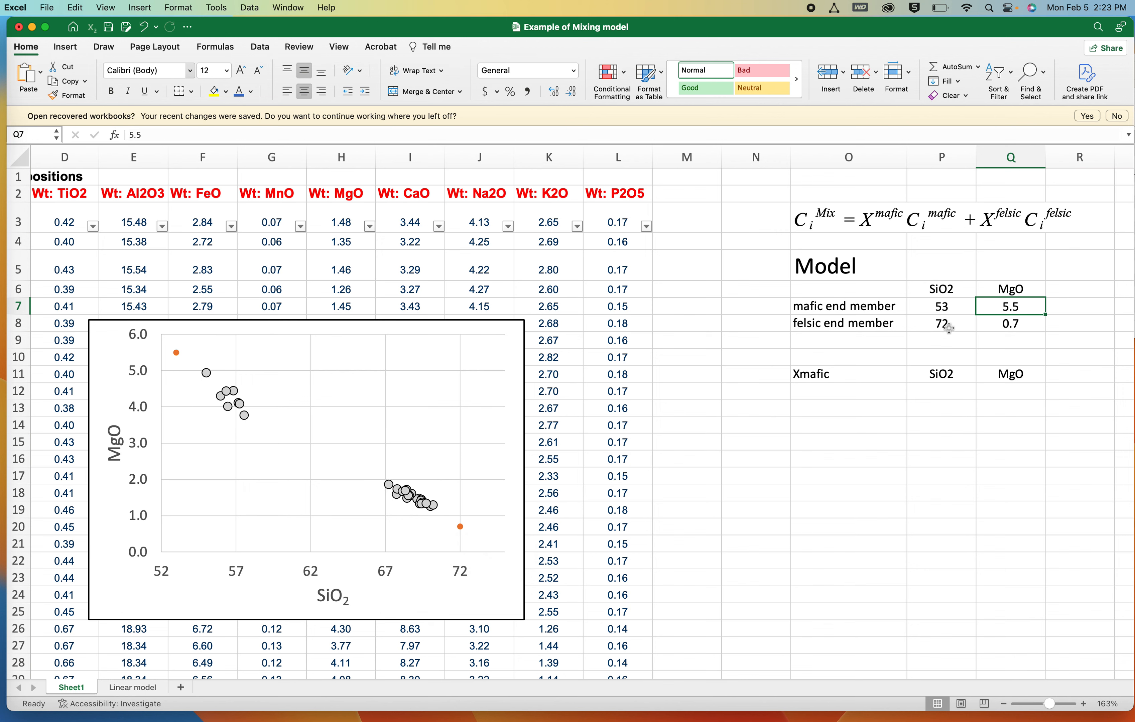
{"action": "left_click", "coordinate": [847, 309]}
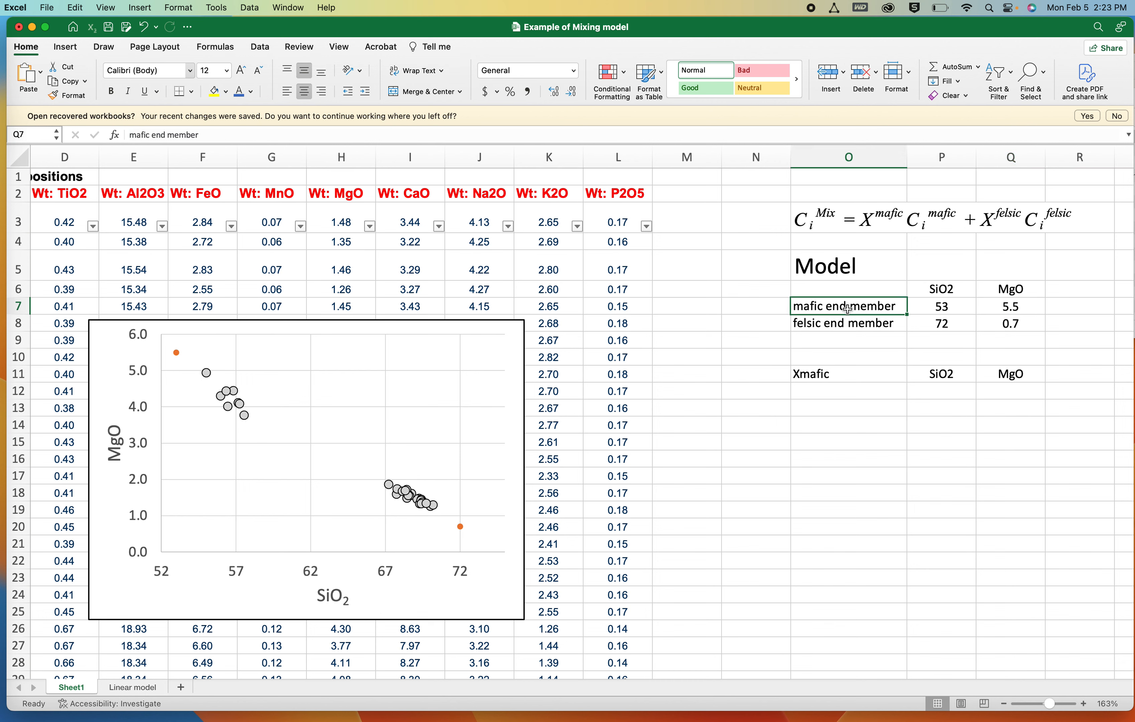
{"action": "left_click", "coordinate": [937, 311]}
{"action": "left_click", "coordinate": [1008, 310]}
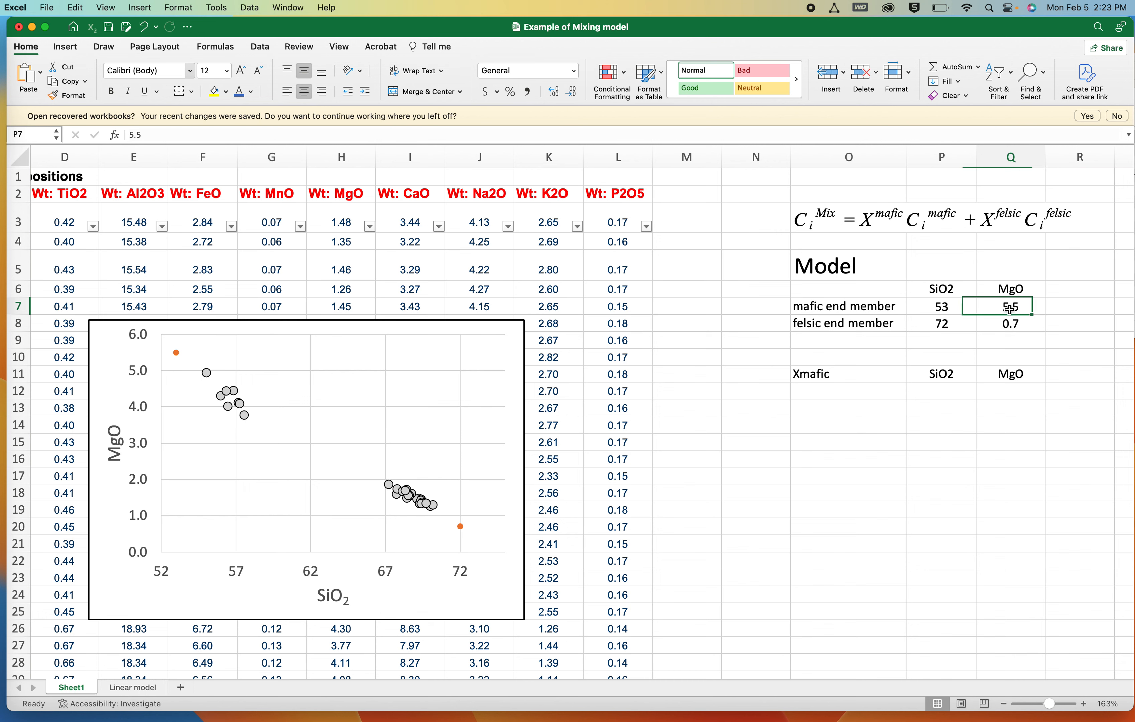
{"action": "left_click", "coordinate": [855, 327]}
{"action": "left_click_drag", "start_coordinate": [856, 327], "coordinate": [986, 327]}
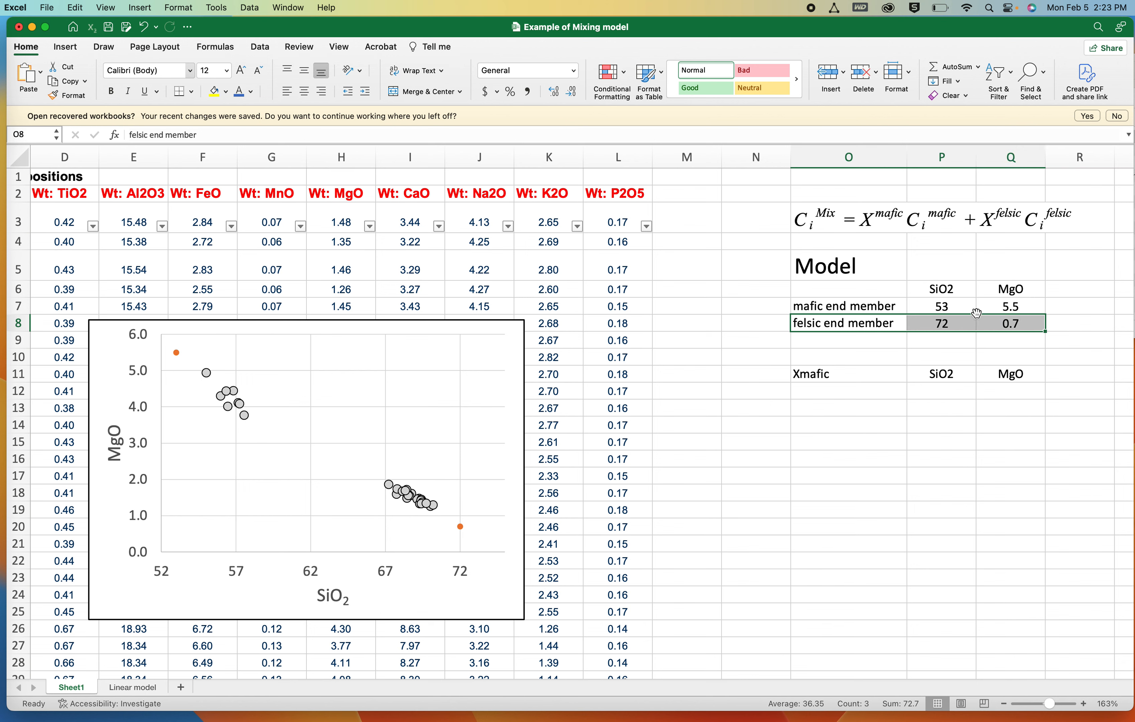
Step: Fill the Xmafic column from O12 to O22 with fractions from 0 to 1 in increments of 0.1
{"action": "left_click", "coordinate": [841, 392]}
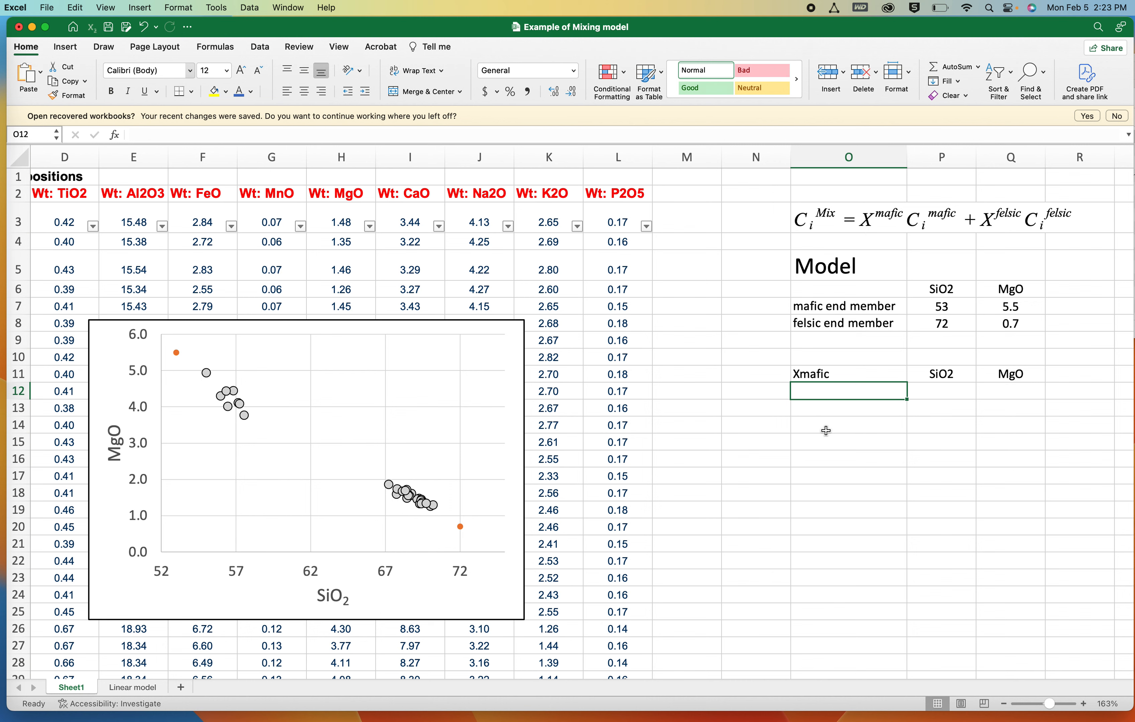
{"action": "type", "text": "0"}
{"action": "key", "text": "Return"}
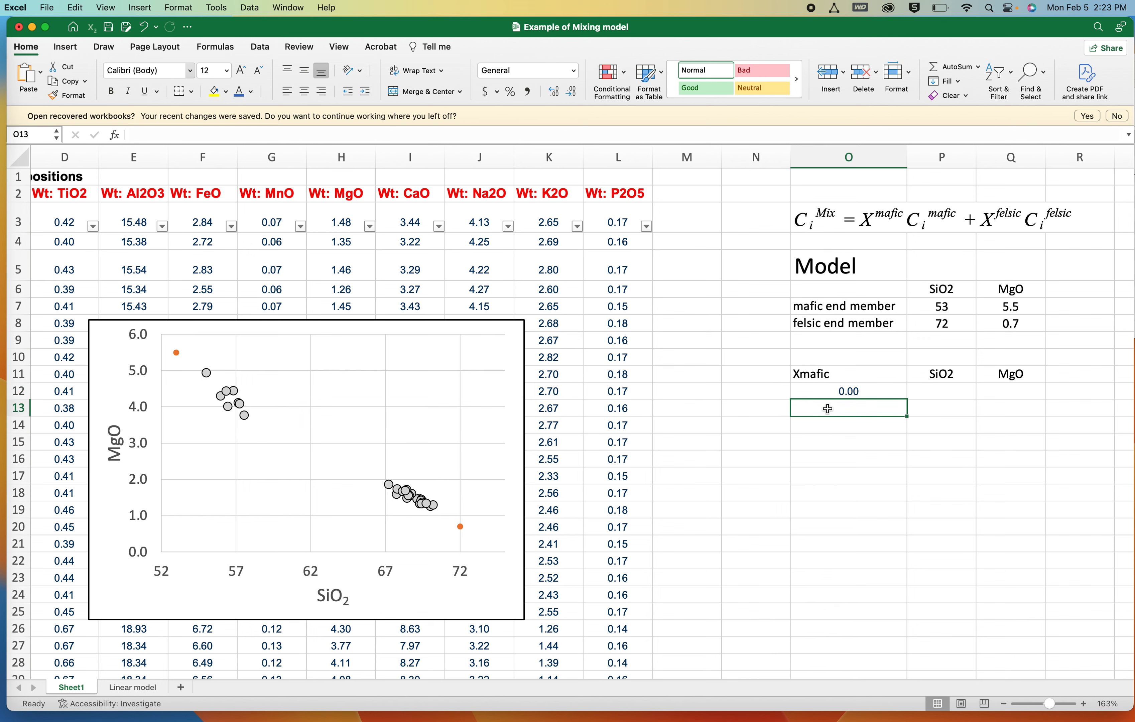
{"action": "left_click", "coordinate": [827, 408]}
{"action": "type", "text": "0.1"}
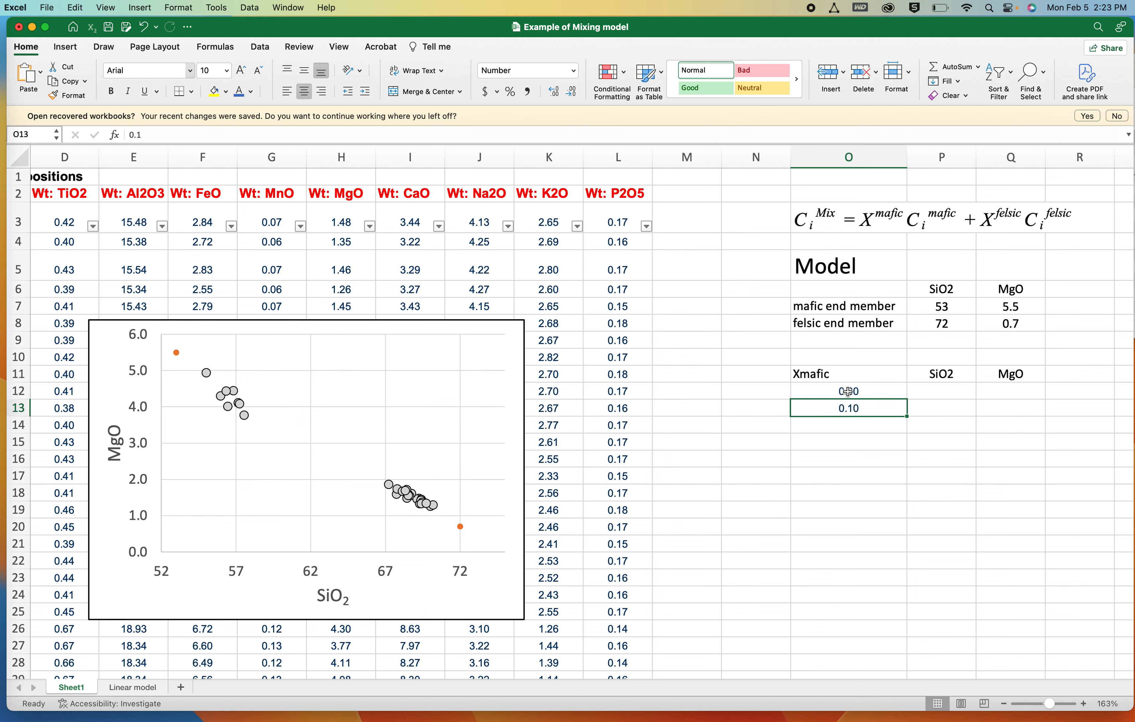
{"action": "left_click", "coordinate": [848, 391]}
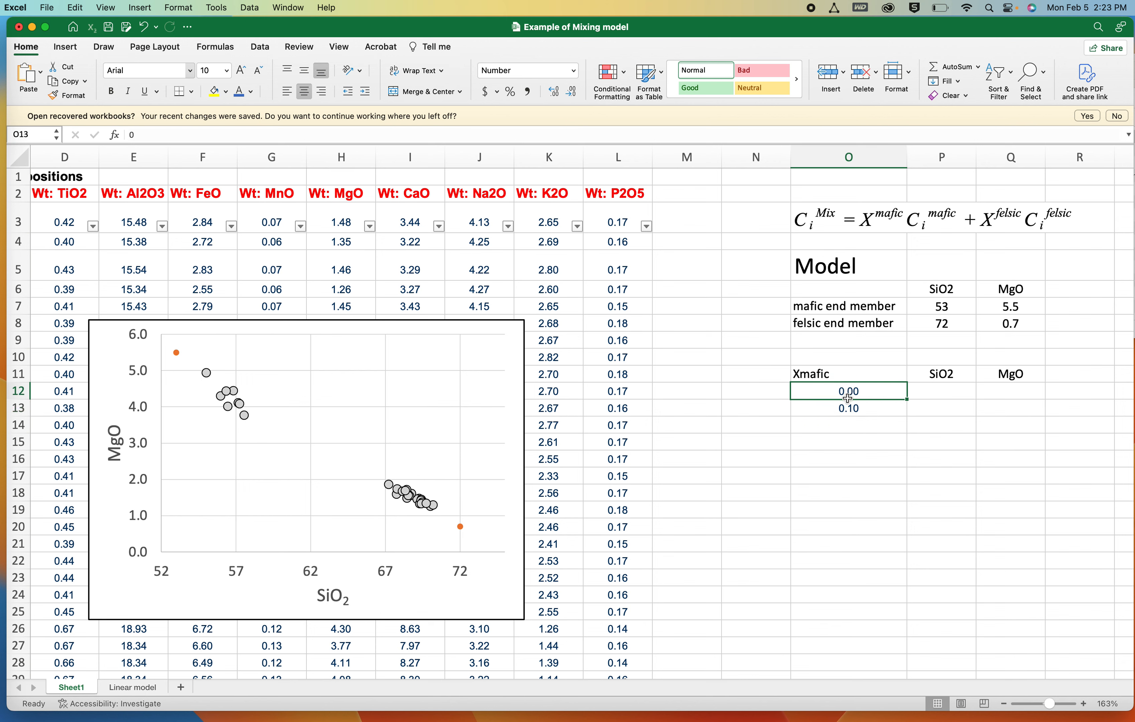
{"action": "left_click_drag", "start_coordinate": [847, 397], "coordinate": [848, 406]}
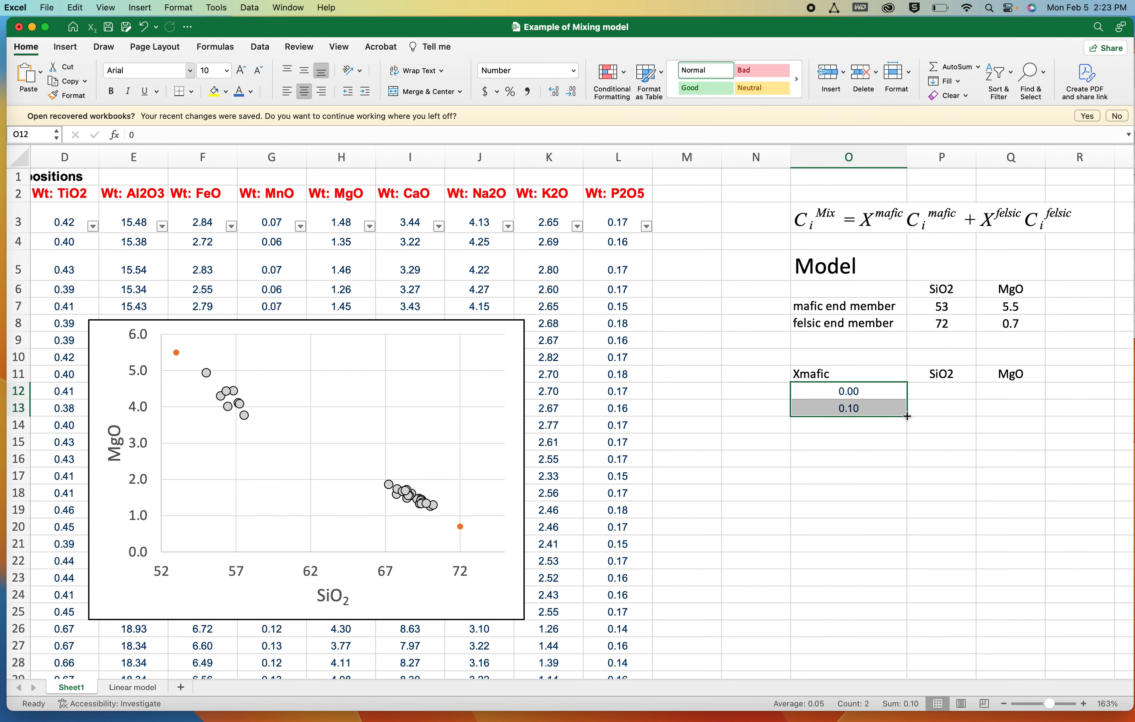
{"action": "left_click_drag", "start_coordinate": [907, 416], "coordinate": [900, 565]}
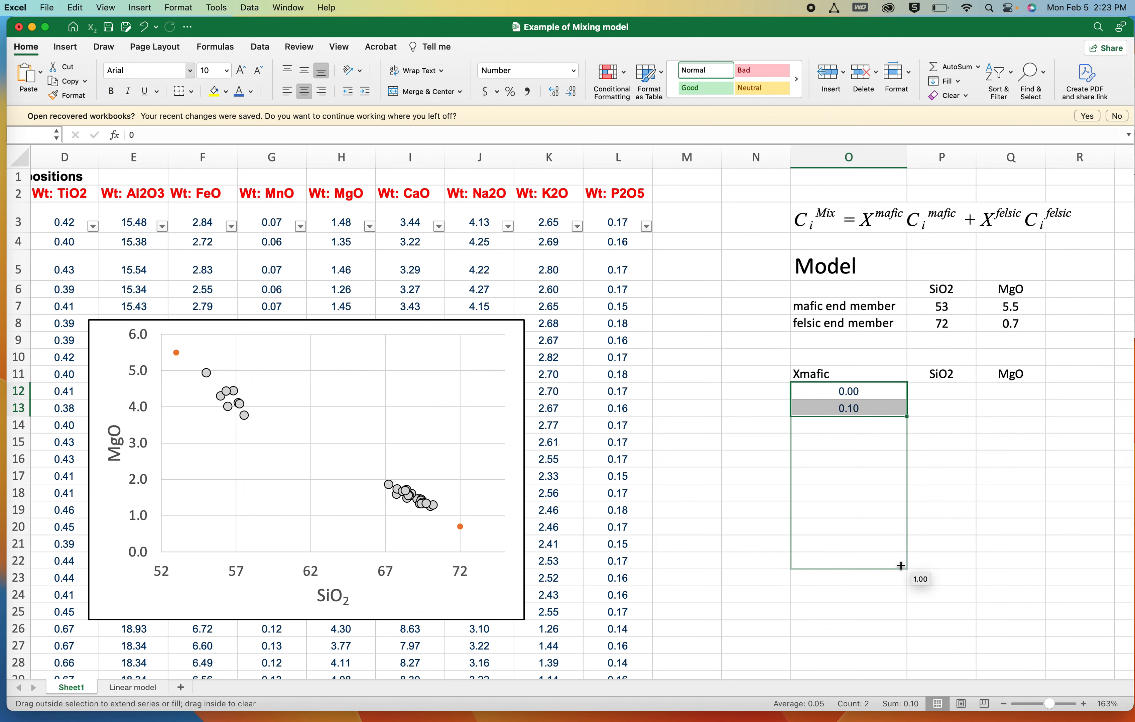
{"action": "left_click_drag", "start_coordinate": [900, 566], "coordinate": [900, 565]}
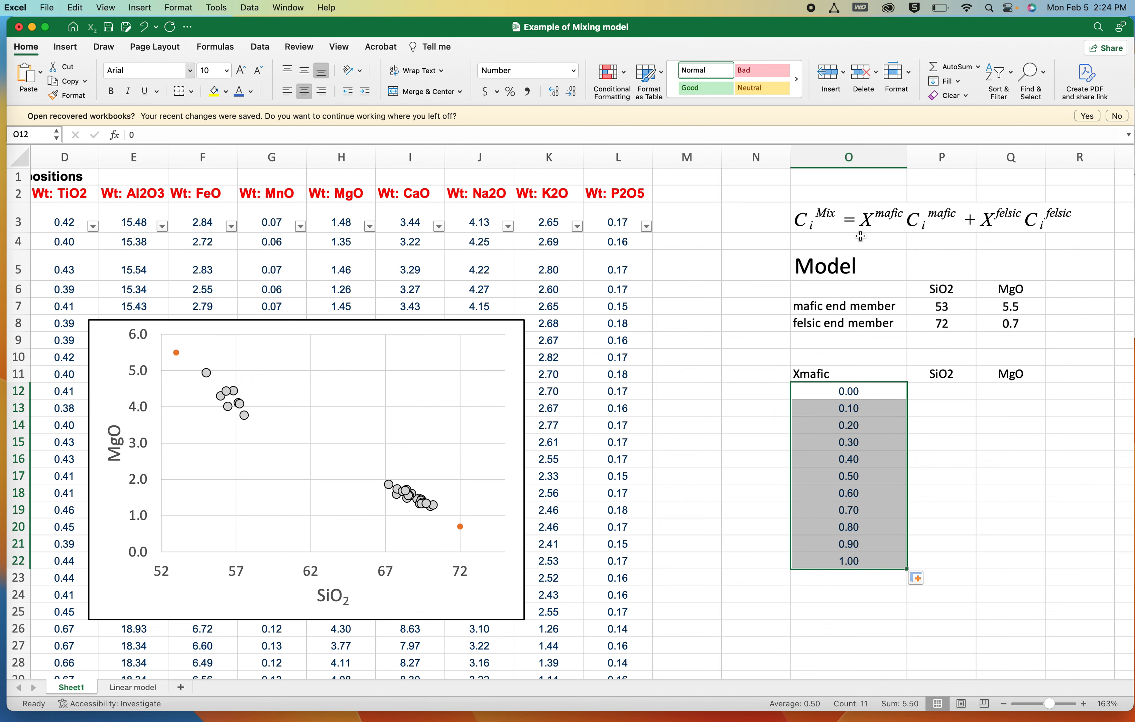
{"action": "left_click", "coordinate": [844, 392]}
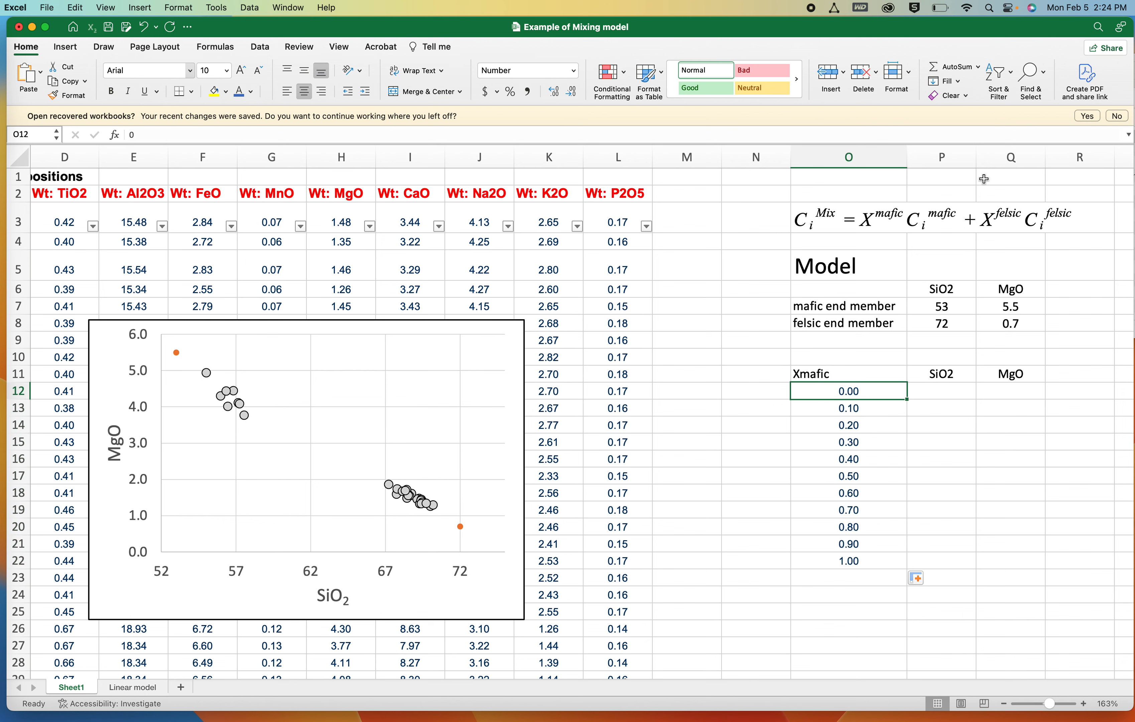
Step: Add the heading "X felsic" in cell N11, beside the Xmafic heading
{"action": "left_click", "coordinate": [733, 375]}
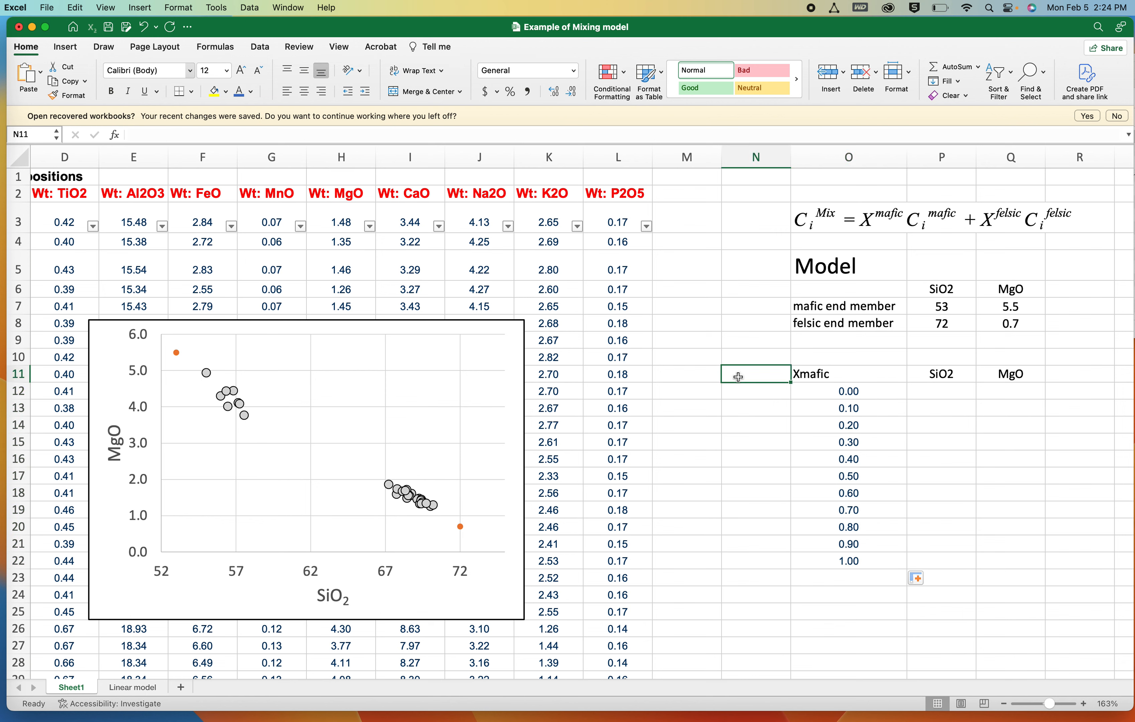
{"action": "type", "text": "X f"}
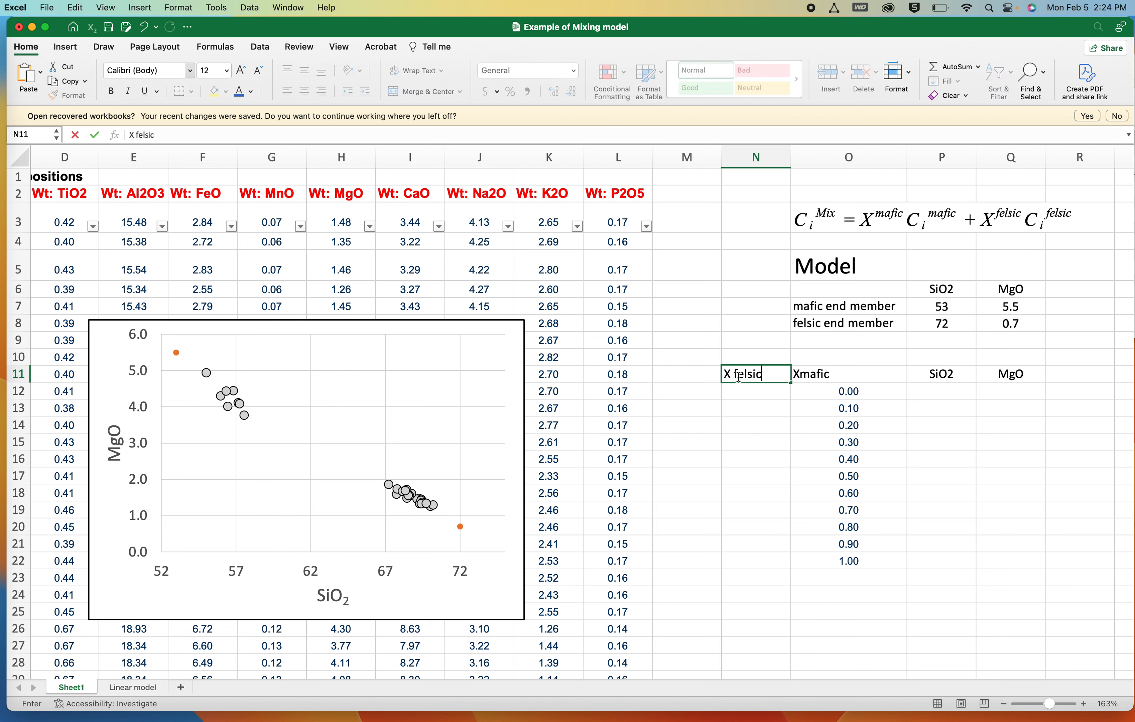
{"action": "type", "text": "elsic"}
{"action": "key", "text": "ctrl+Return"}
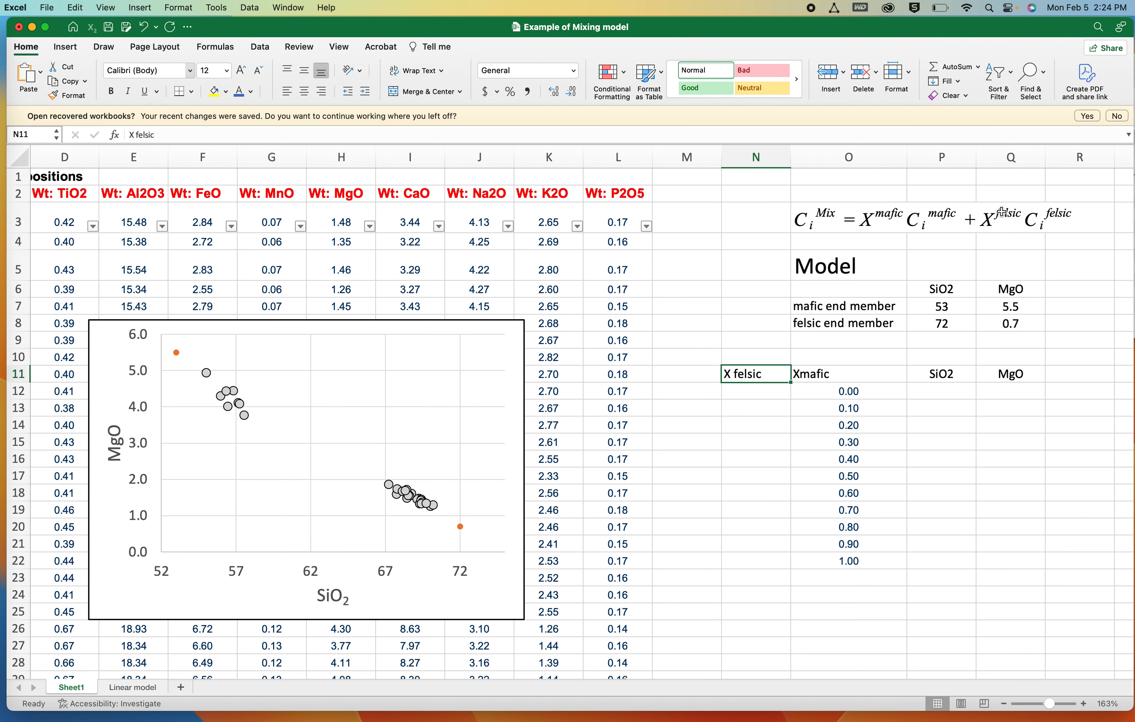
Step: Enter 1 in the first row and 0 in the last row of the X felsic column, opposite Xmafic 0 and 1
{"action": "left_click", "coordinate": [749, 393]}
{"action": "type", "text": "1"}
{"action": "key", "text": "ctrl+Return"}
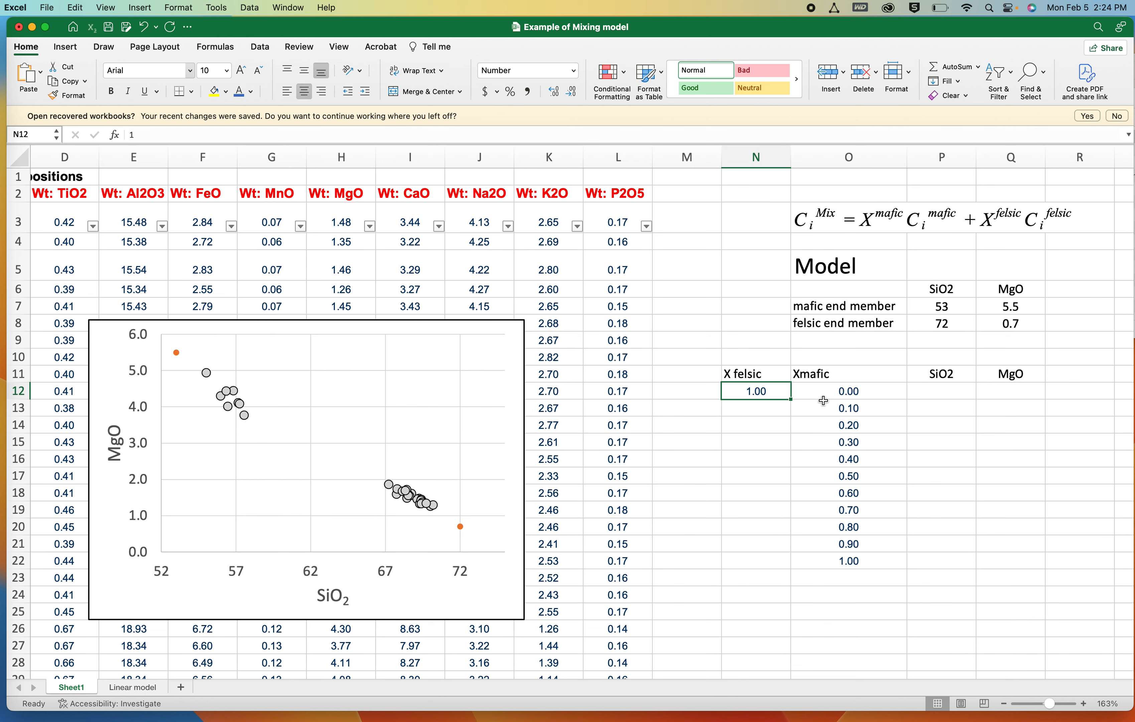
{"action": "left_click", "coordinate": [835, 566]}
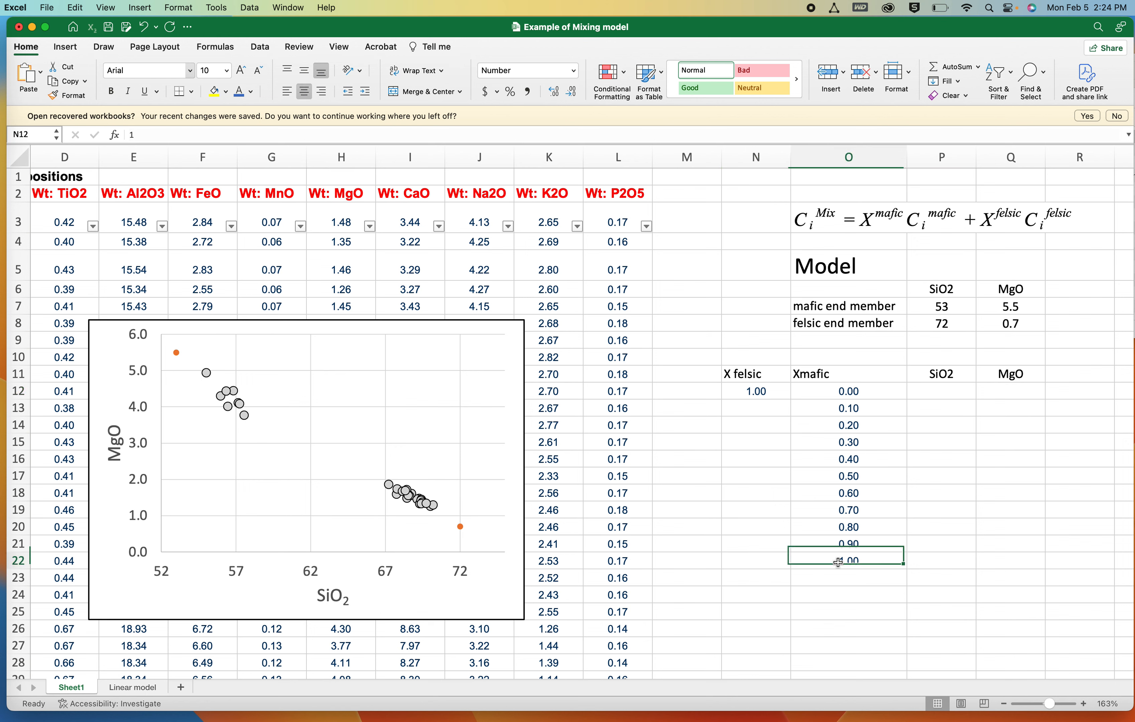
{"action": "left_click", "coordinate": [734, 560]}
{"action": "type", "text": "0"}
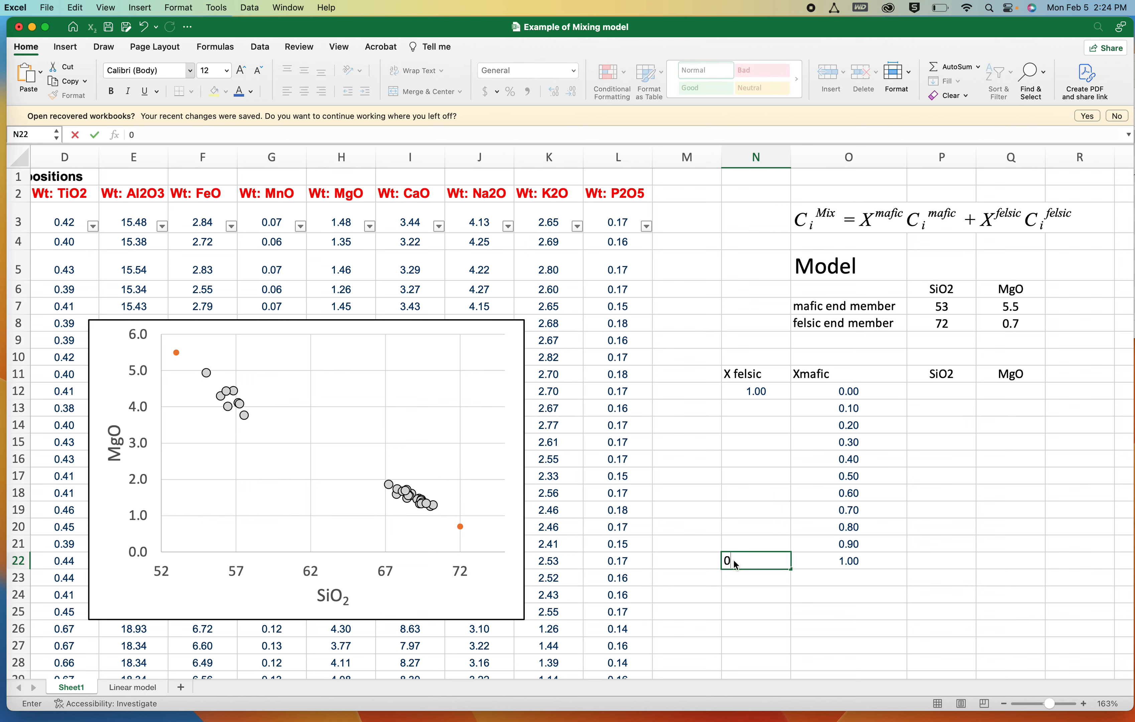
{"action": "key", "text": "ctrl+Return"}
Step: Calculate X felsic in N12 with the formula =1-O12 and fill it down to row 22
{"action": "left_click", "coordinate": [742, 392]}
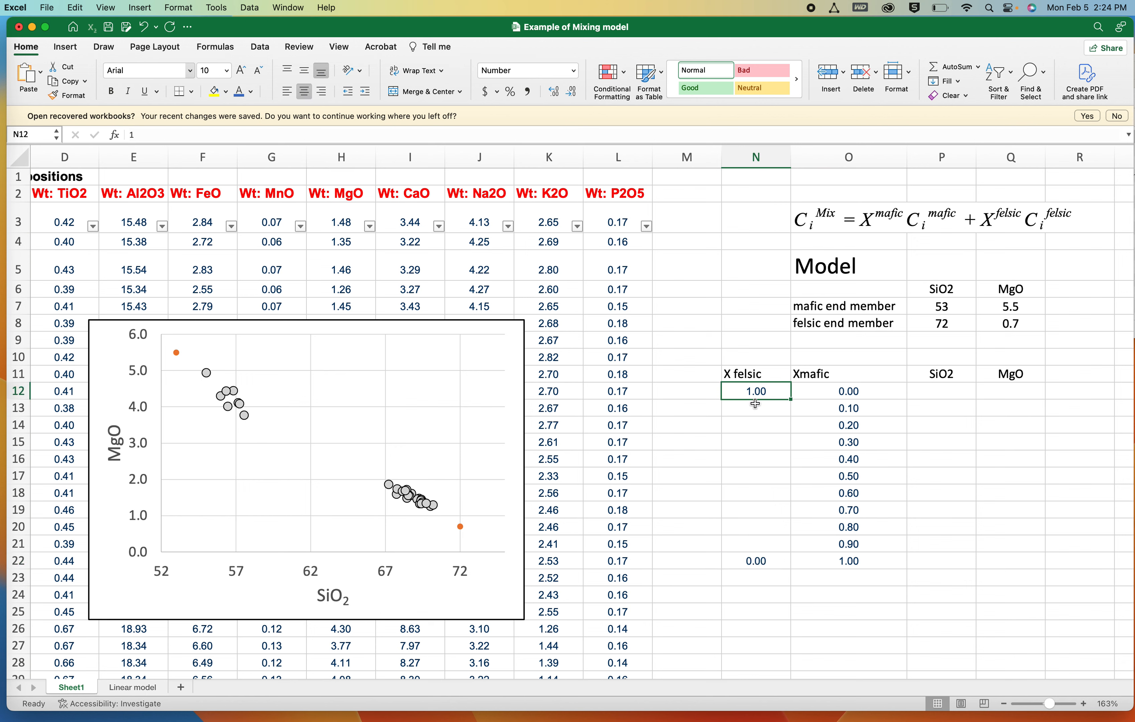
{"action": "type", "text": "="}
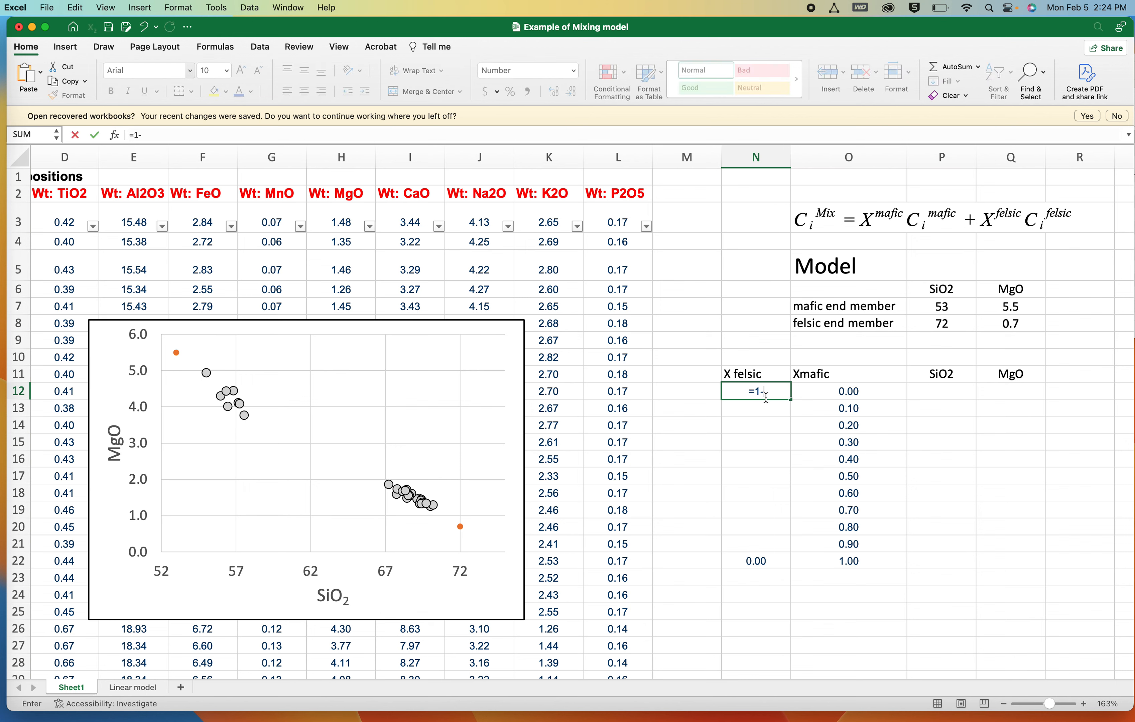
{"action": "type", "text": "1-"}
{"action": "left_click", "coordinate": [831, 392]}
{"action": "key", "text": "Return"}
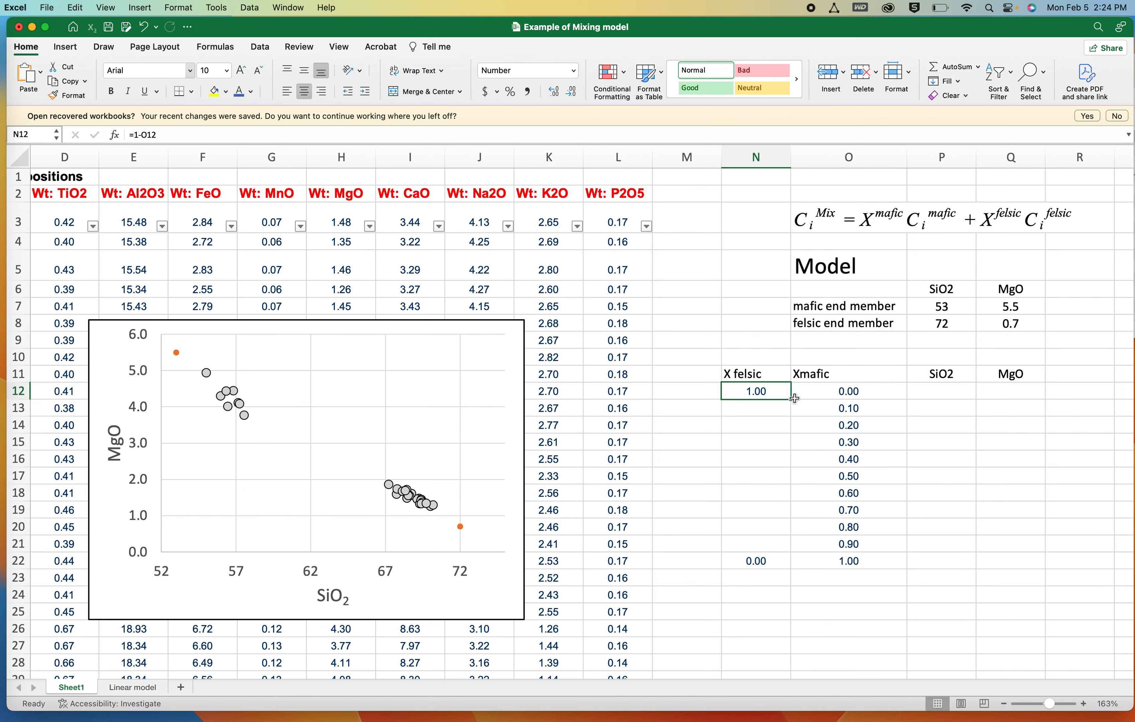
{"action": "left_click_drag", "start_coordinate": [790, 400], "coordinate": [759, 569]}
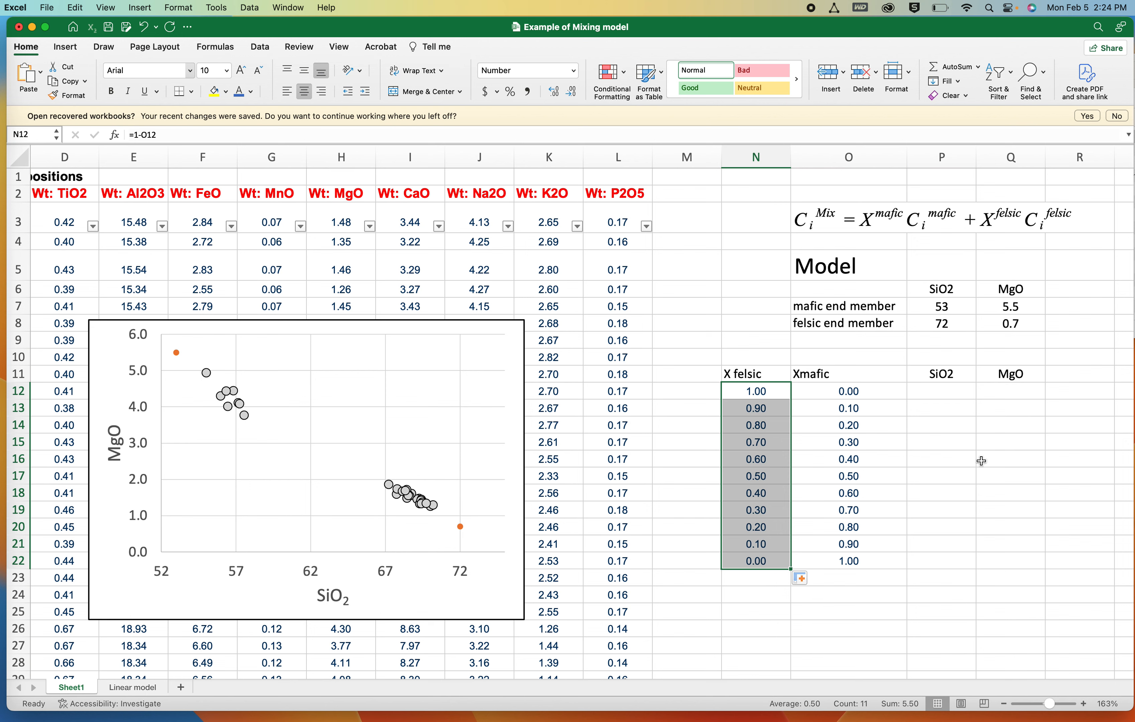
Step: Label the mafic end-member row "Ci mafic" in N7 and the felsic end-member row "Ci felsic" in N8
{"action": "left_click", "coordinate": [940, 392]}
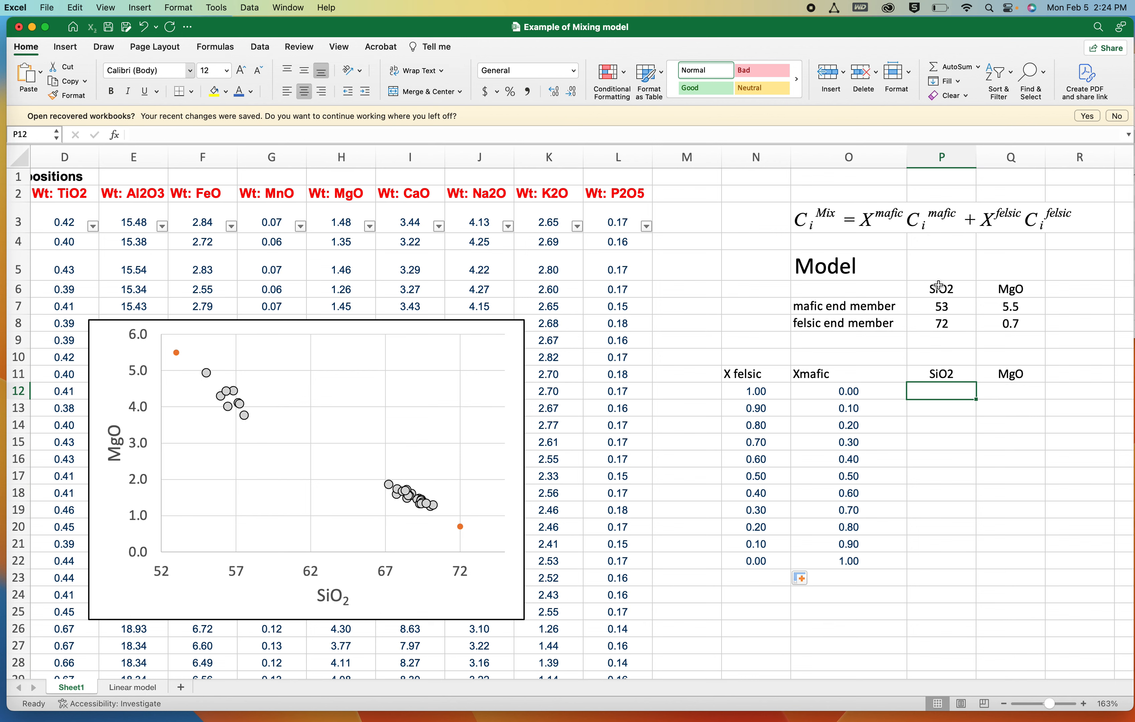
{"action": "left_click", "coordinate": [780, 308]}
{"action": "type", "text": "Ci"}
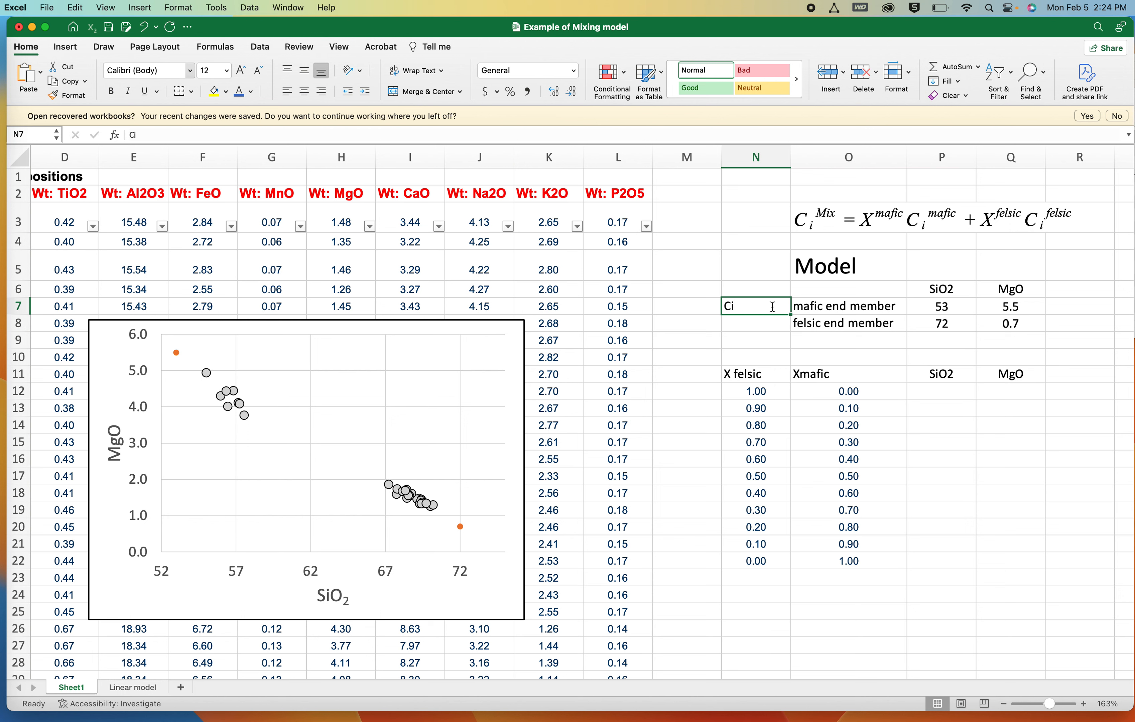
{"action": "type", "text": " mafi"}
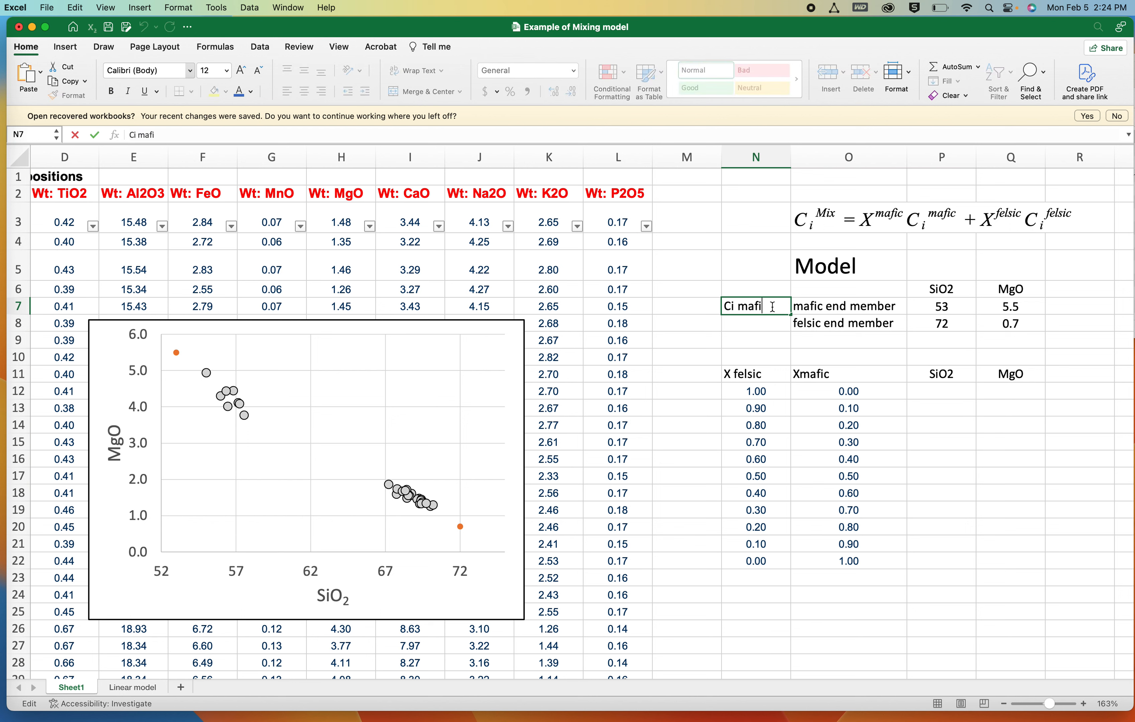
{"action": "type", "text": "c"}
{"action": "key", "text": "Return"}
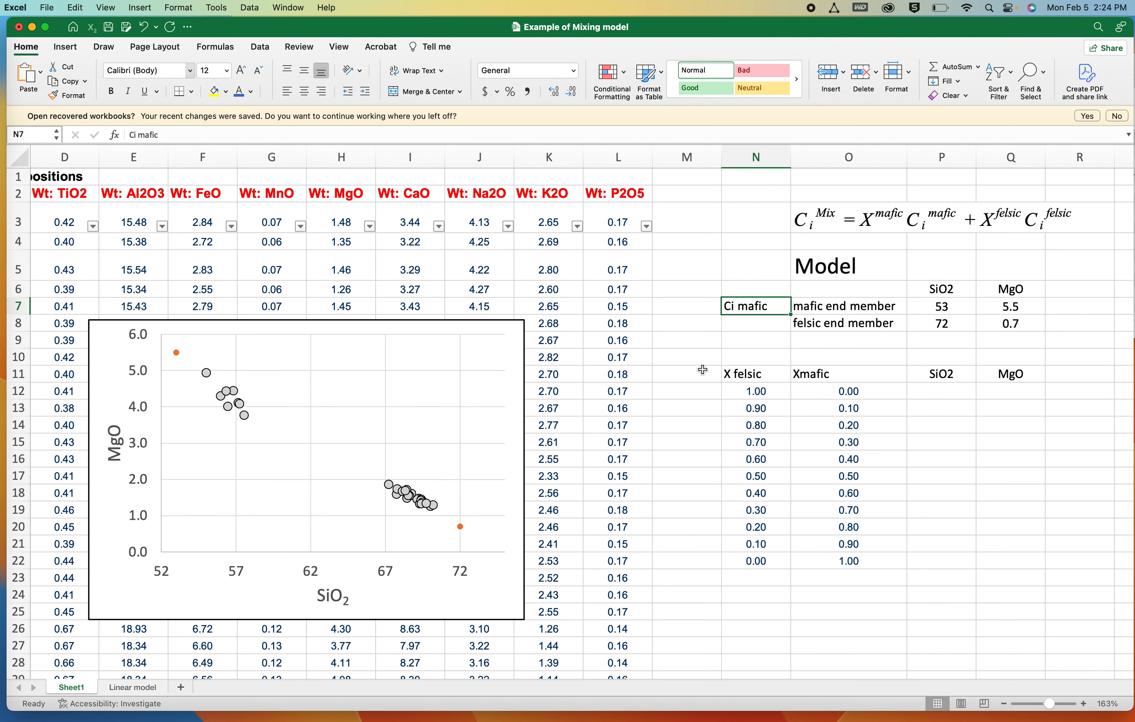
{"action": "left_click", "coordinate": [747, 322]}
{"action": "type", "text": "Ci "}
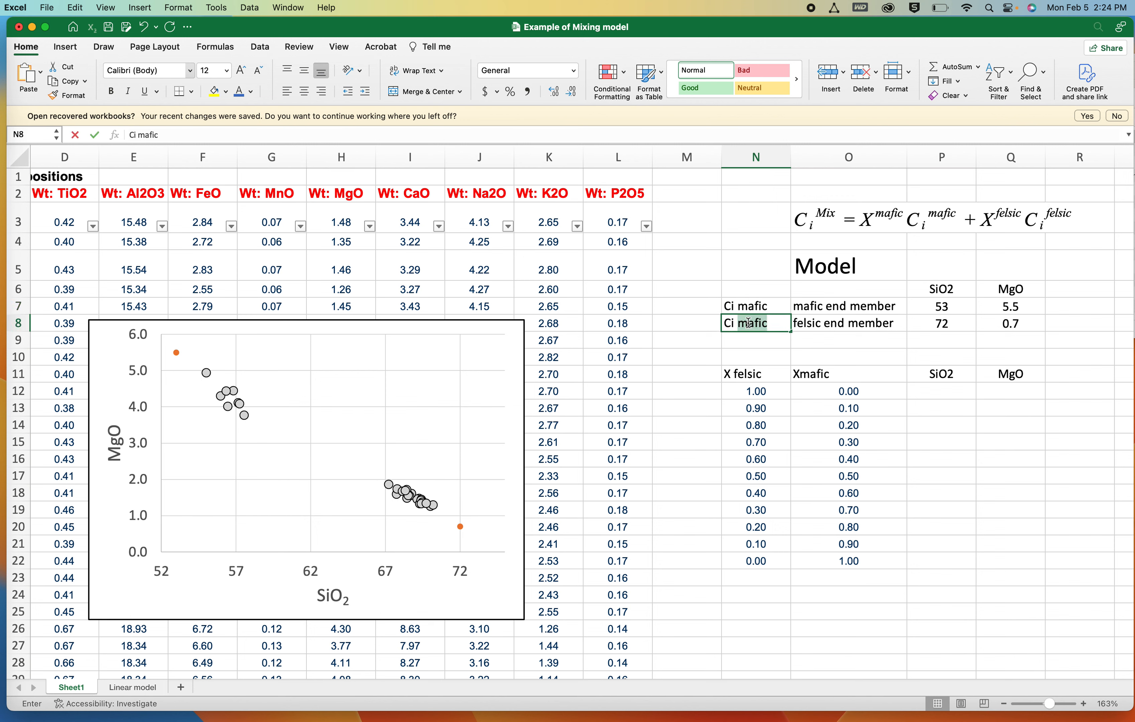
{"action": "type", "text": "felsic"}
{"action": "key", "text": "Return"}
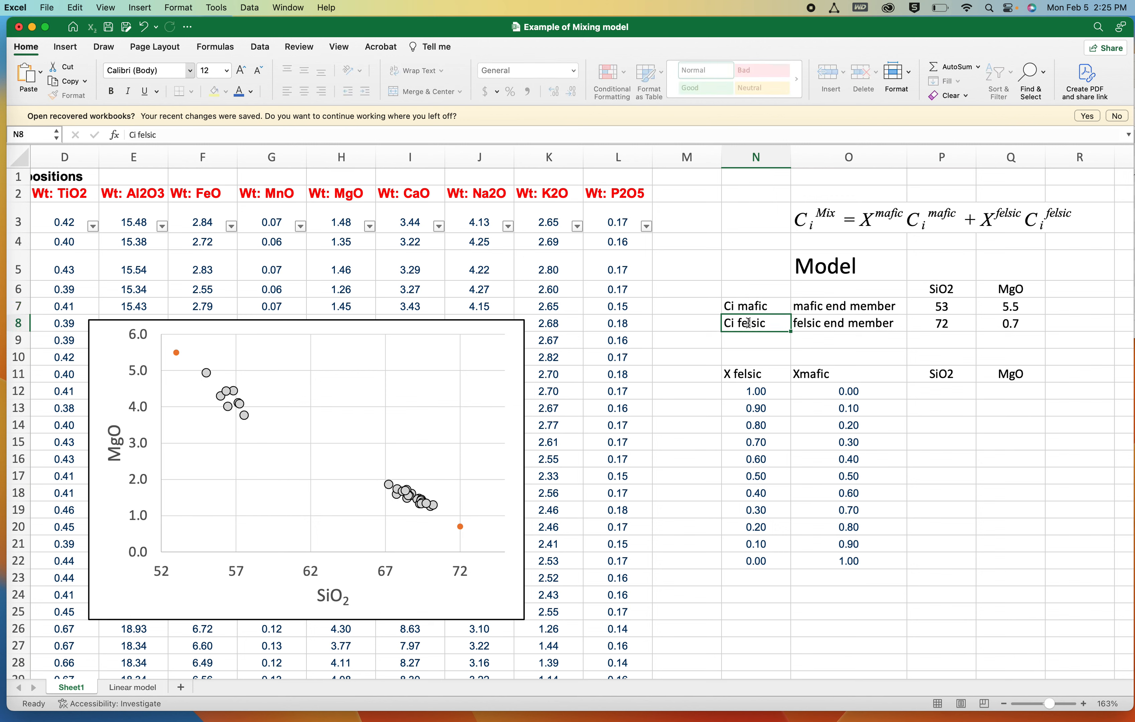
Step: Enter the SiO2 mixing formula =O12*P7+N12*P8 in cell P12
{"action": "left_click", "coordinate": [943, 388]}
{"action": "key", "text": "super+e"}
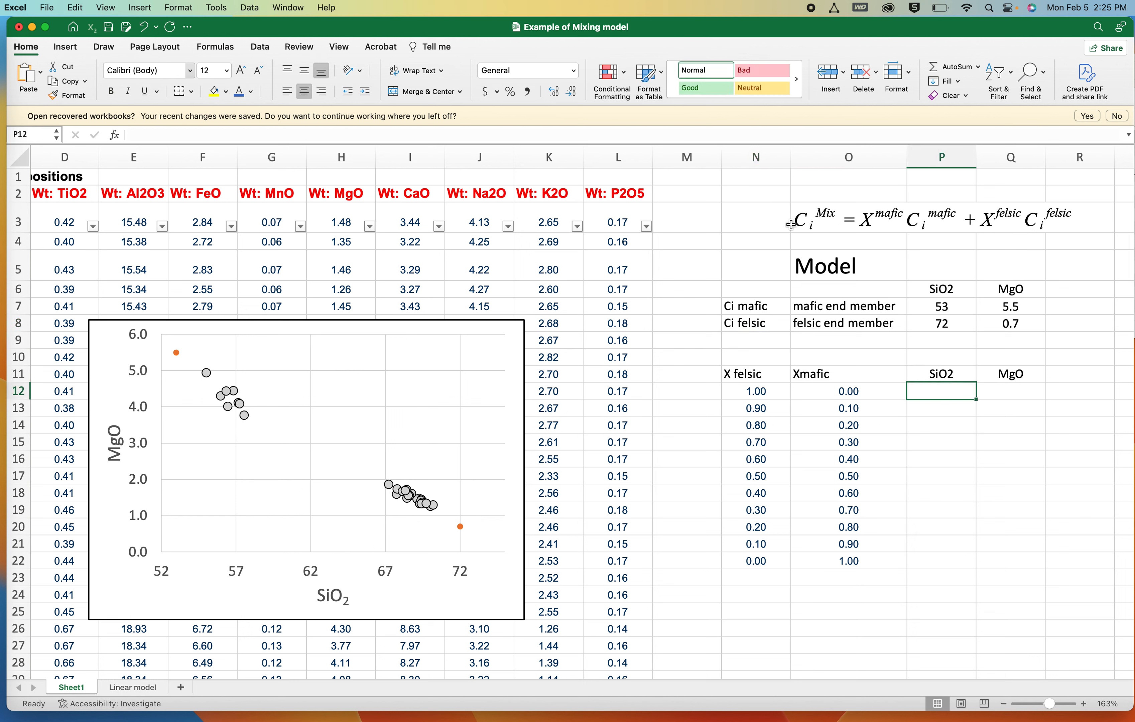
{"action": "type", "text": "="}
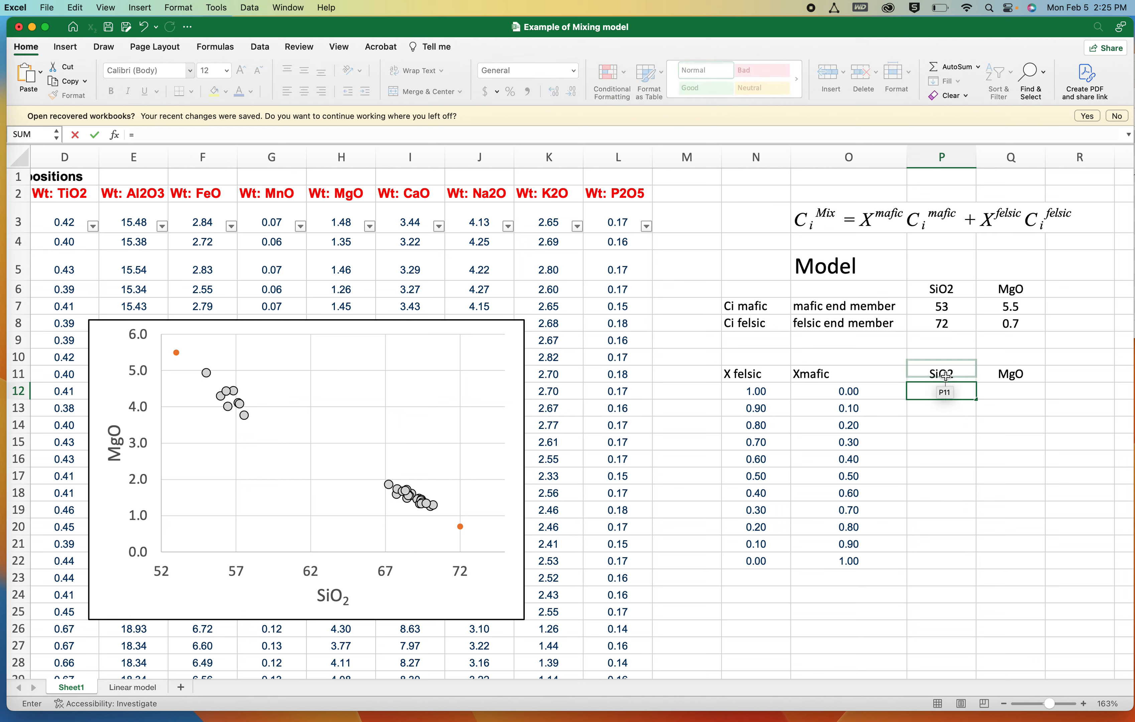
{"action": "left_click", "coordinate": [850, 389]}
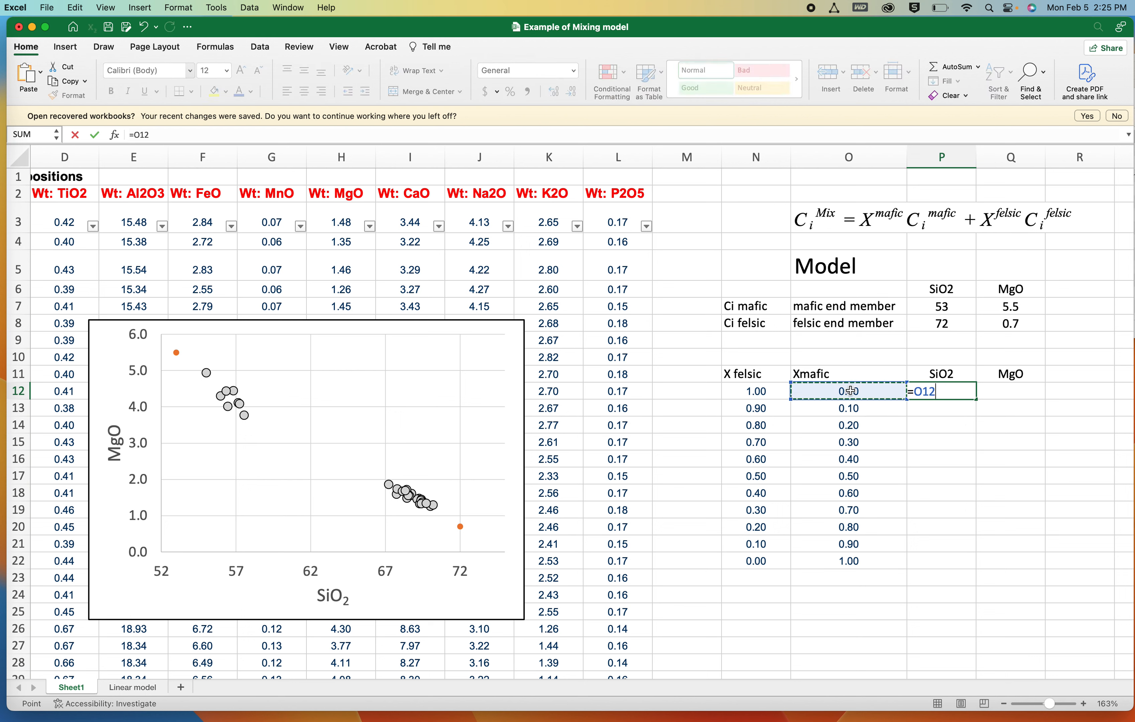
{"action": "type", "text": "*"}
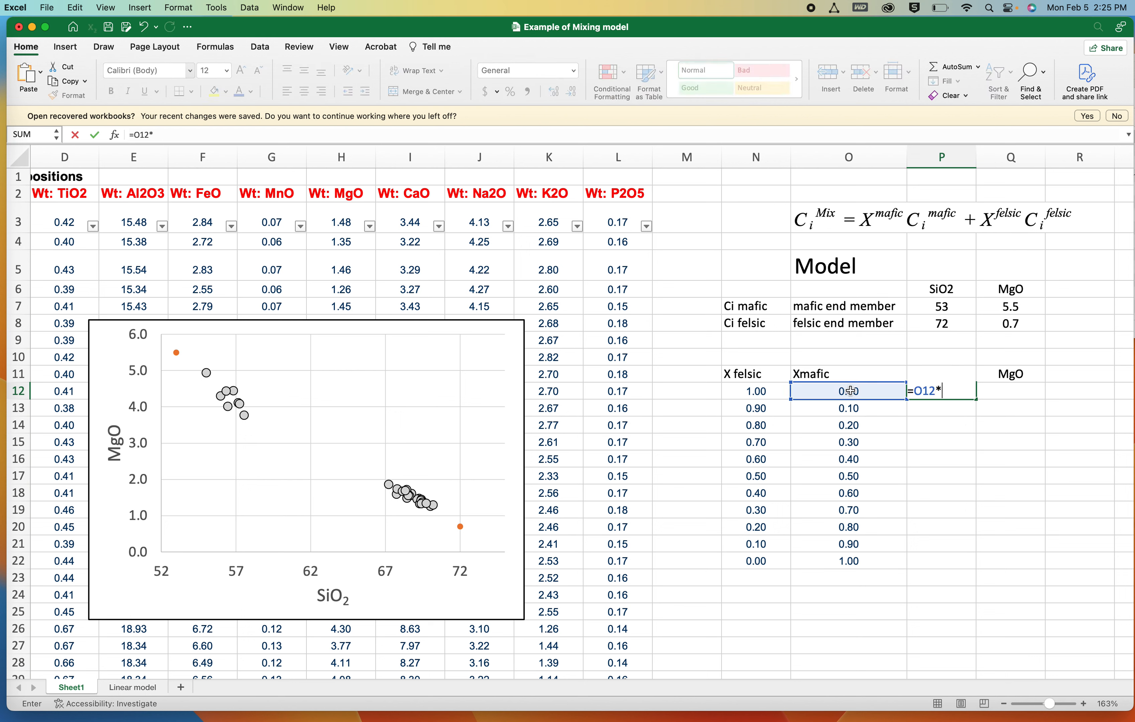
{"action": "left_click", "coordinate": [940, 306]}
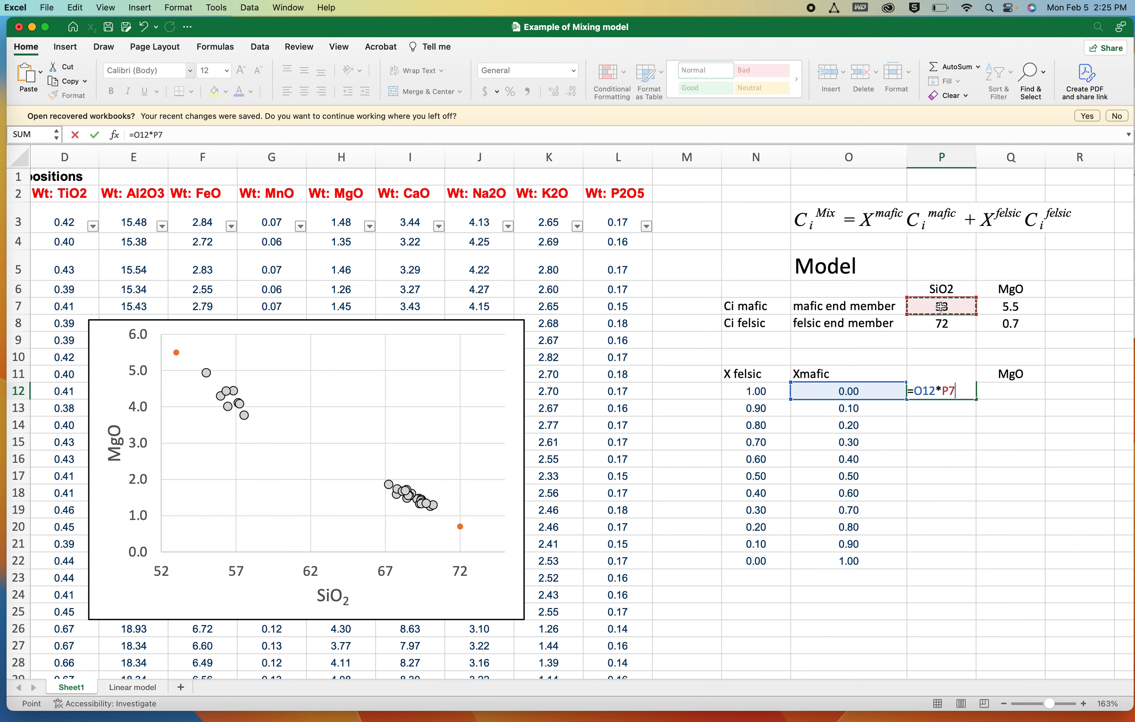
{"action": "type", "text": "+"}
{"action": "left_click", "coordinate": [754, 390]}
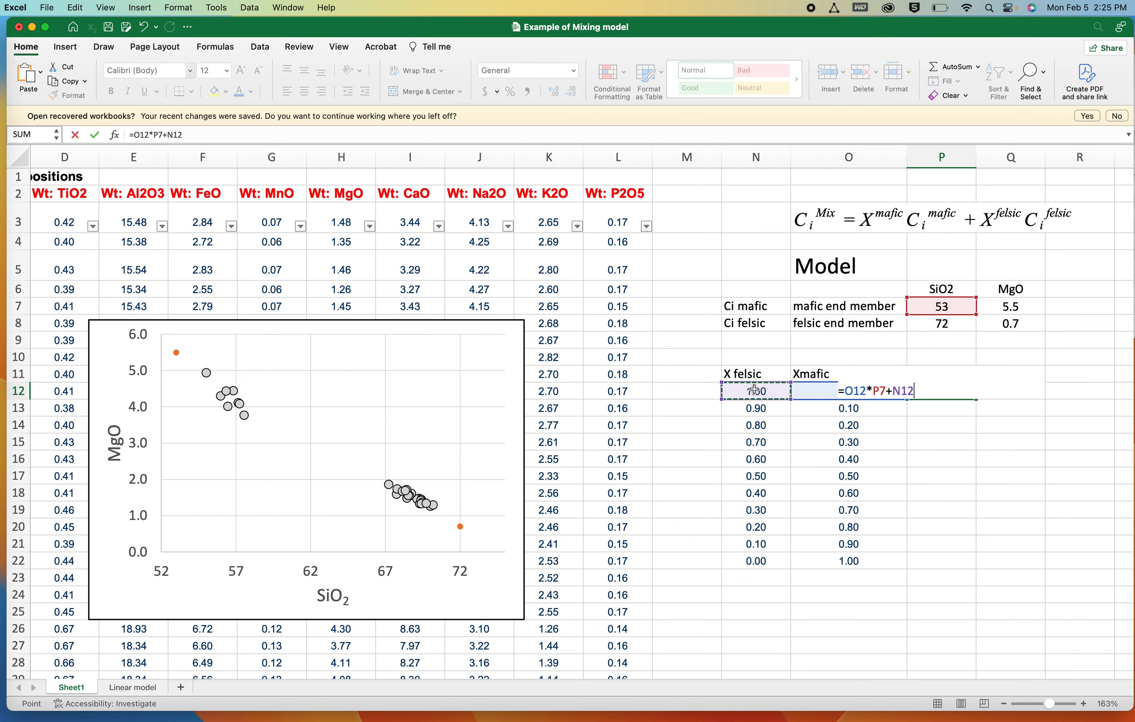
{"action": "type", "text": "*"}
{"action": "left_click", "coordinate": [942, 324]}
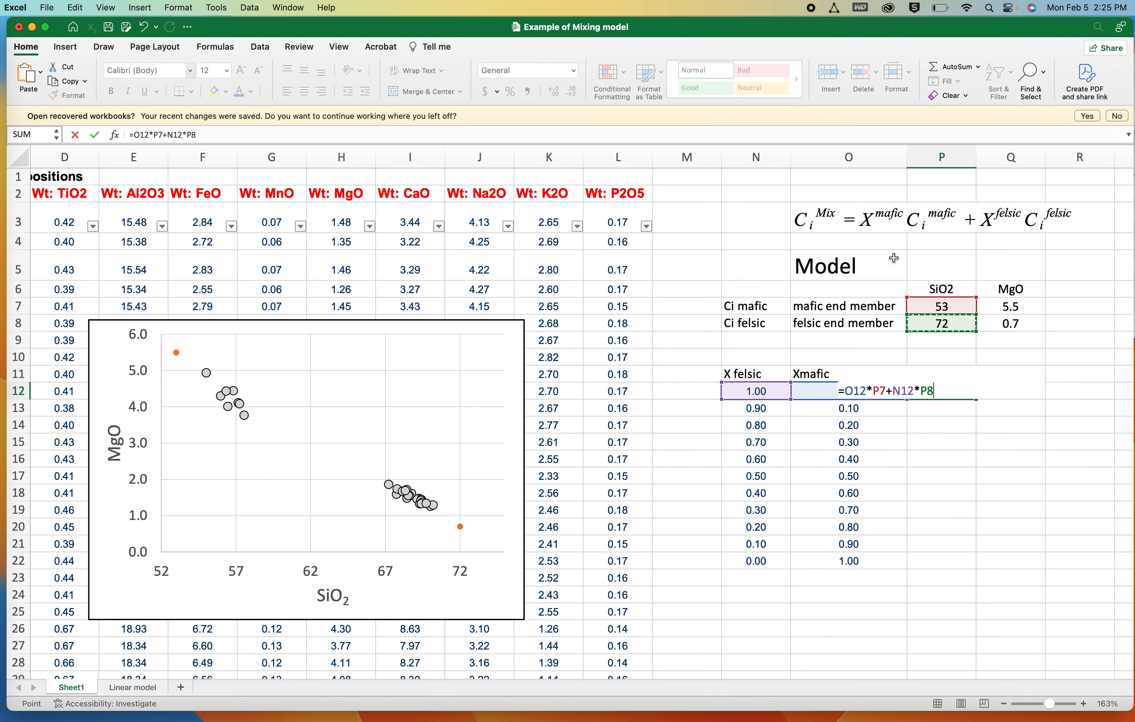
{"action": "key", "text": "Return"}
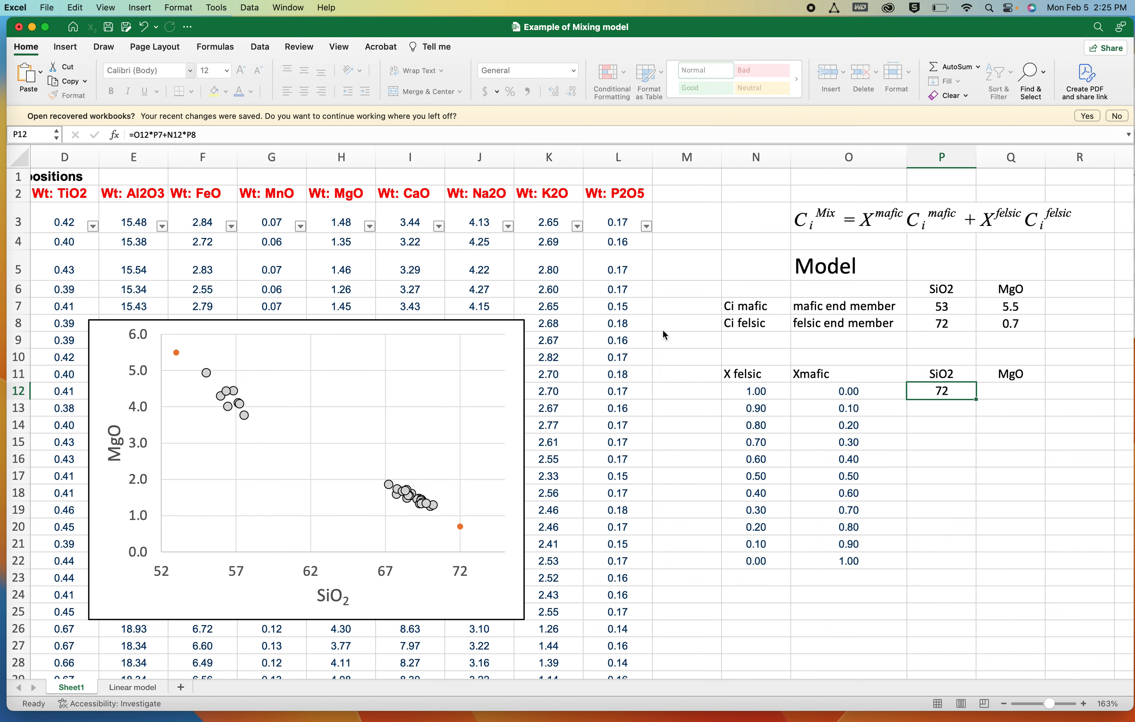
Step: Lock the end-member rows in the P12 formula as =O12*P$7+N12*P$8 and fill it down to row 22
{"action": "double_click", "coordinate": [939, 392]}
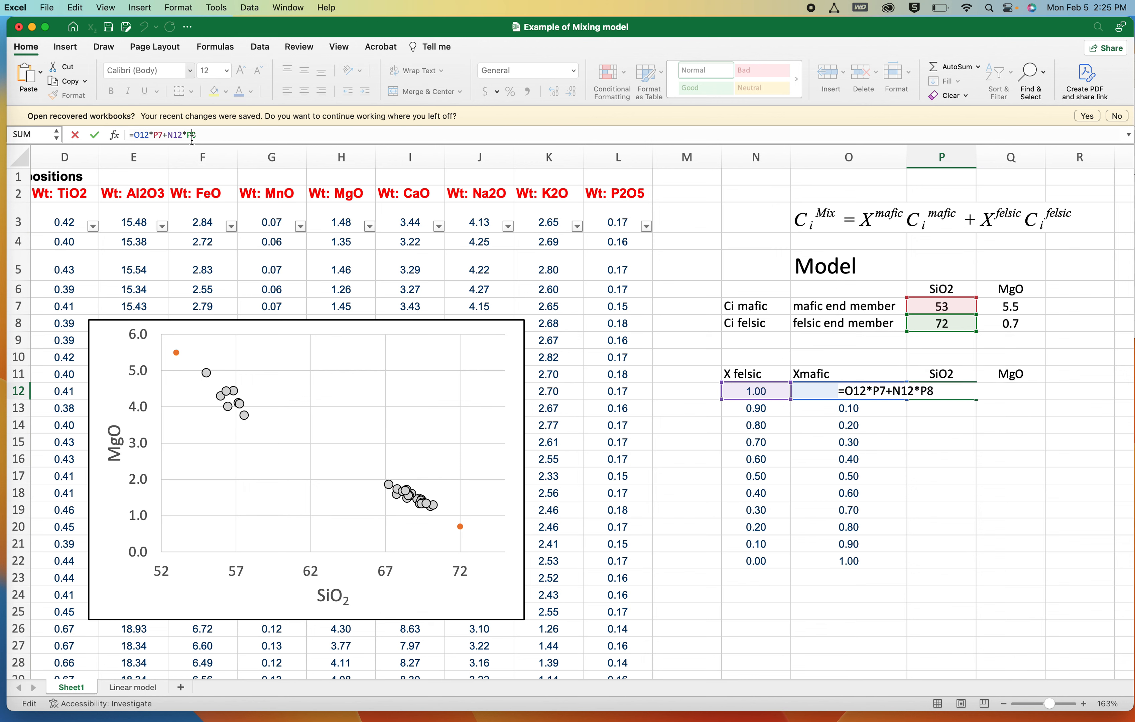
{"action": "type", "text": "$"}
{"action": "type", "text": "$"}
{"action": "key", "text": "Return"}
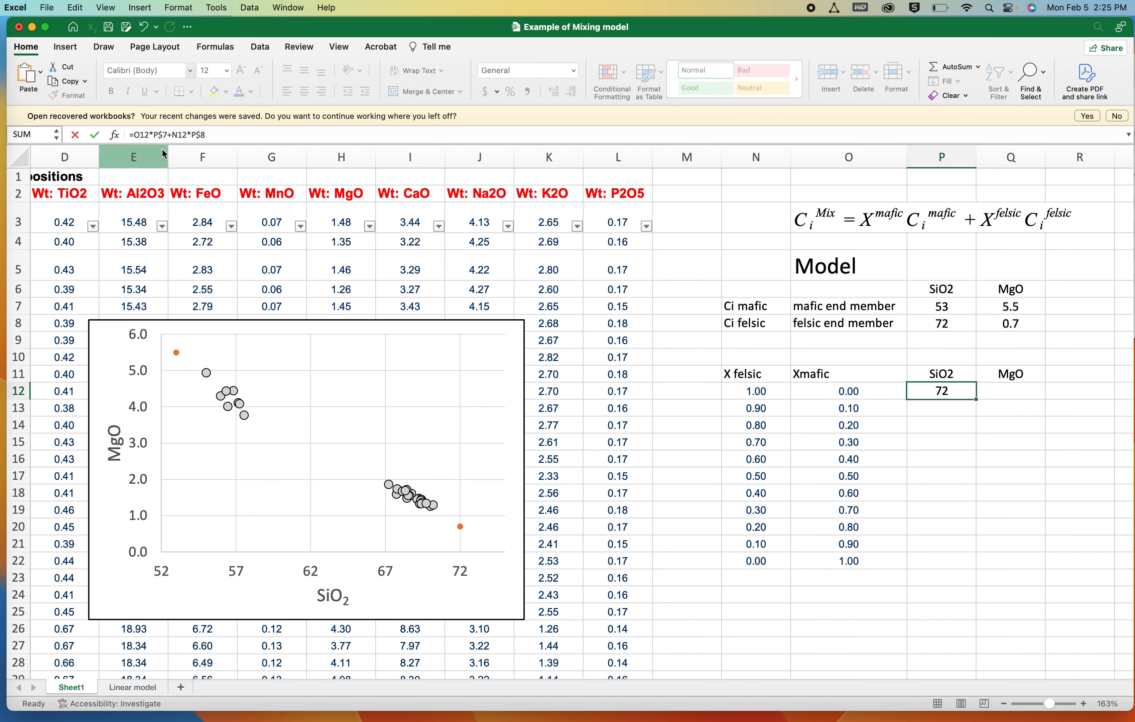
{"action": "left_click_drag", "start_coordinate": [976, 399], "coordinate": [968, 571]}
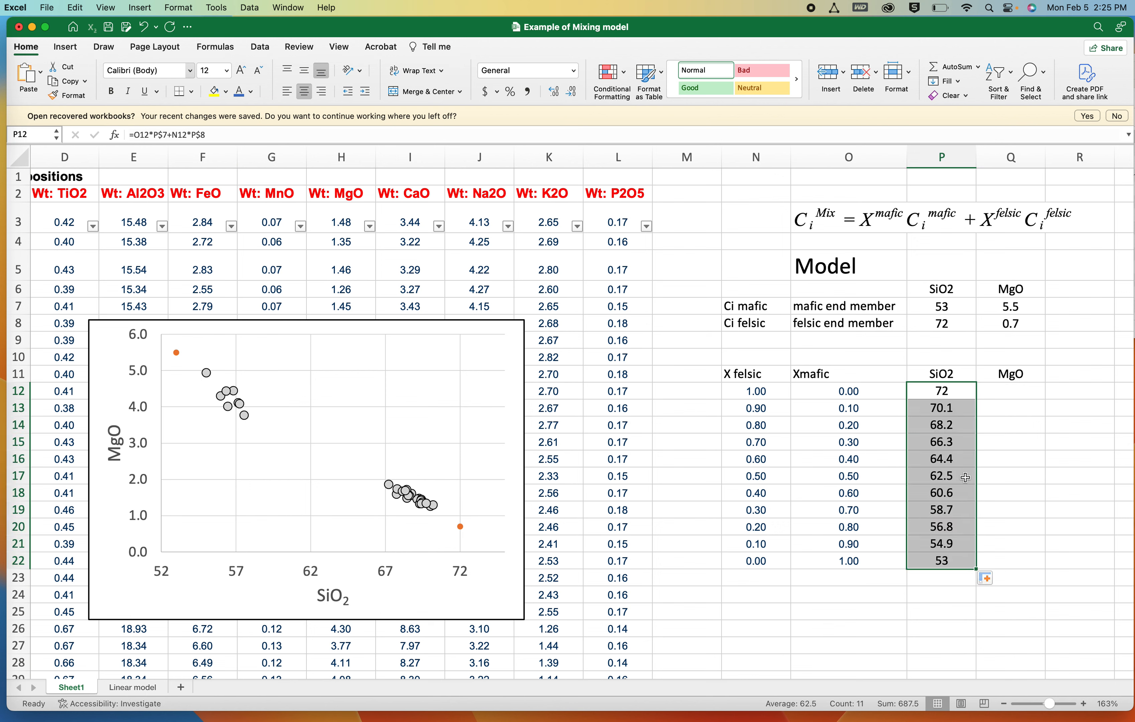
Step: Check the calculated SiO2 mixture values against the mafic fractions at both ends of the mixing table
{"action": "left_click", "coordinate": [949, 391]}
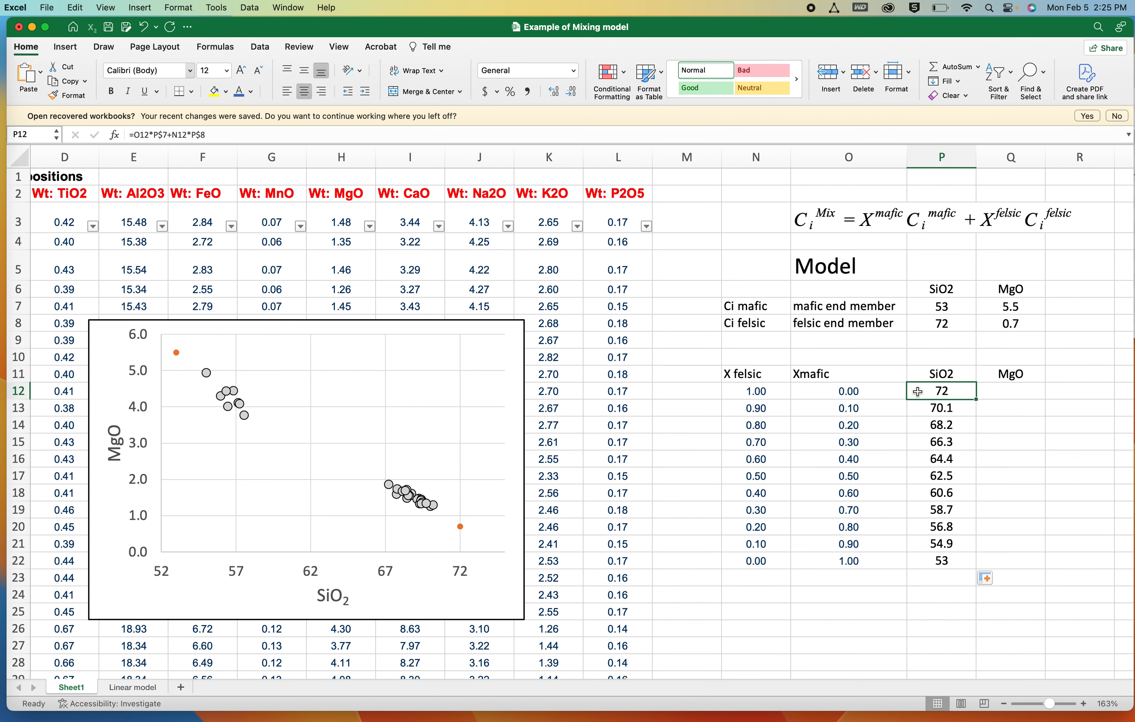
{"action": "left_click", "coordinate": [867, 391]}
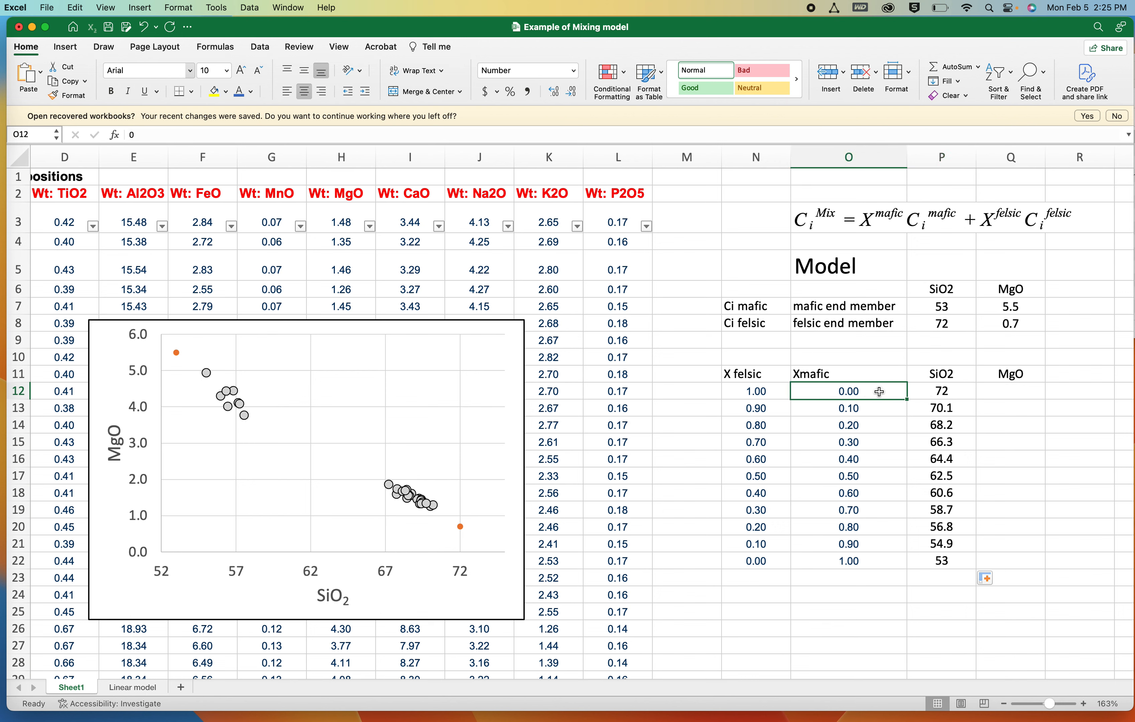
{"action": "left_click", "coordinate": [952, 562]}
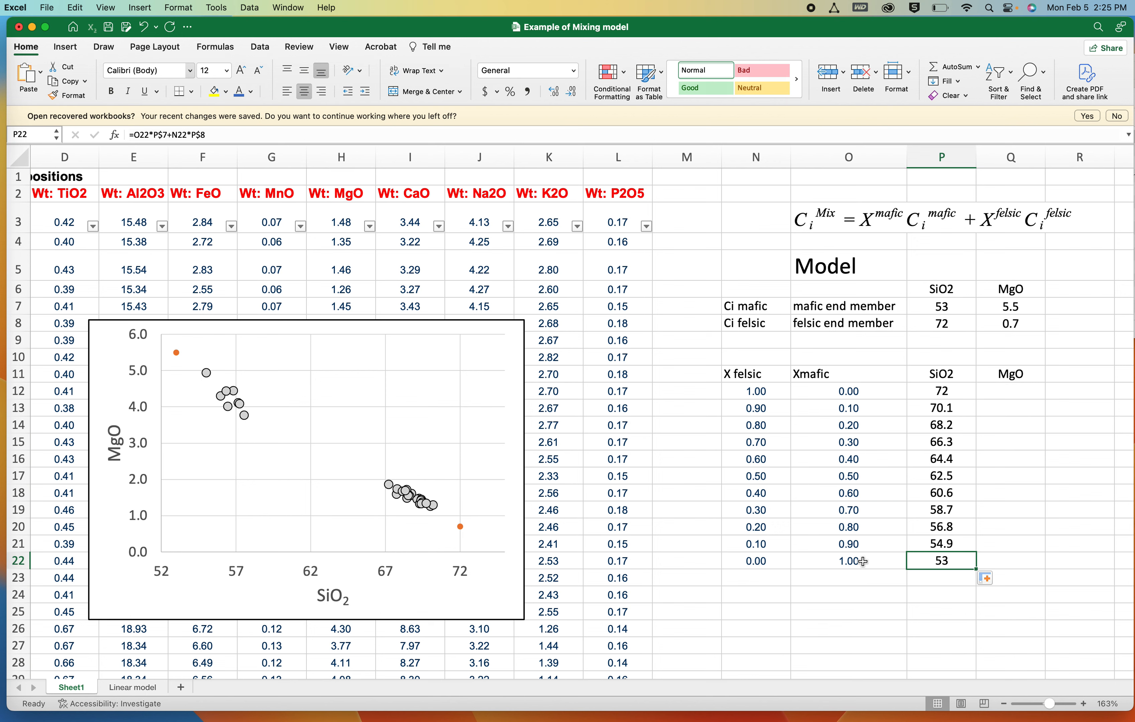
{"action": "left_click_drag", "start_coordinate": [863, 561], "coordinate": [913, 560]}
{"action": "left_click_drag", "start_coordinate": [950, 392], "coordinate": [946, 561]}
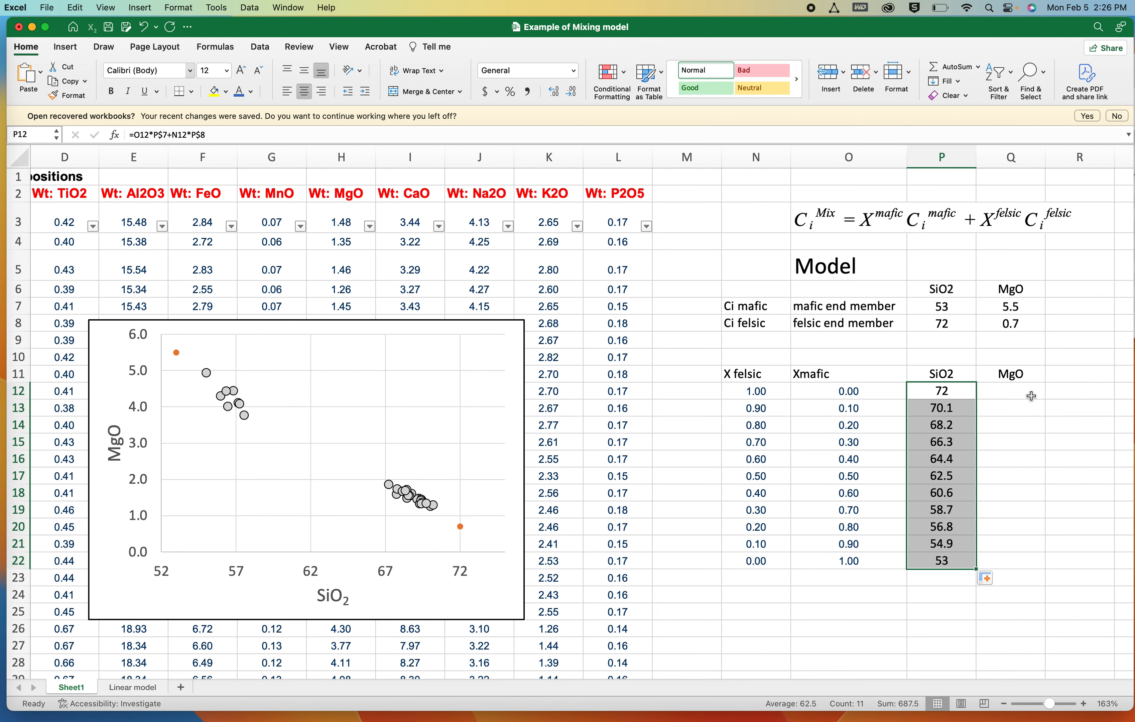
{"action": "left_click", "coordinate": [1017, 404]}
Step: Lock the fraction columns in the P12 formula so it reads =$O12*P$7+$N12*P$8
{"action": "left_click", "coordinate": [958, 392]}
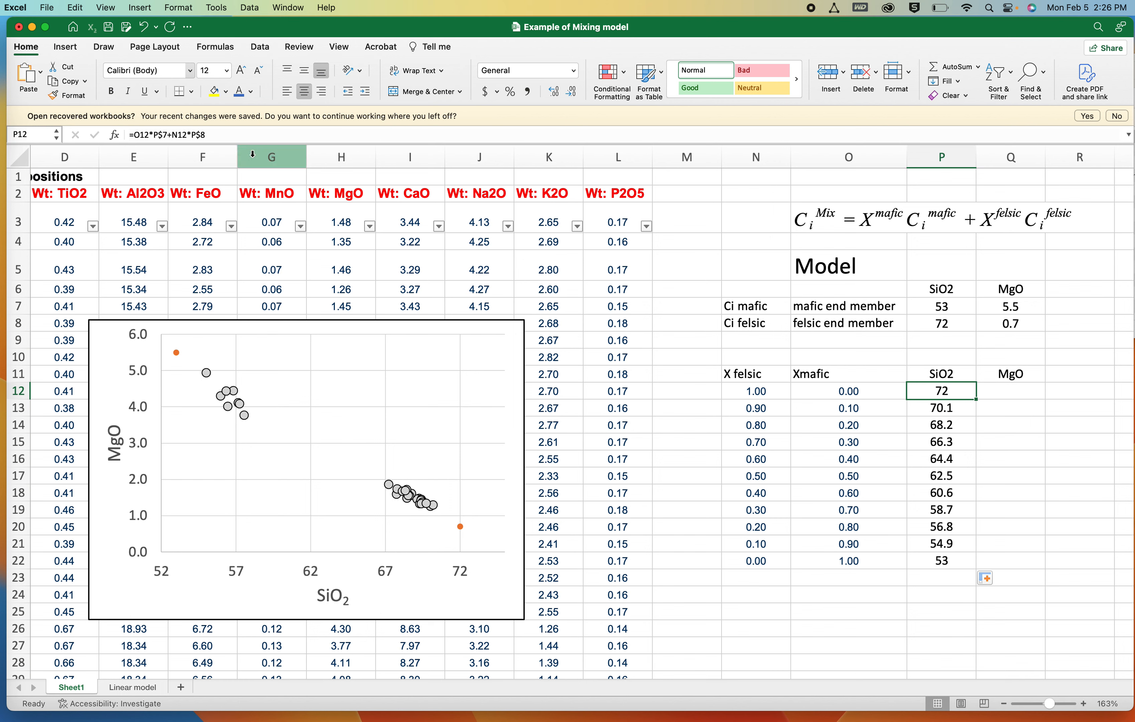
{"action": "left_click", "coordinate": [135, 137]}
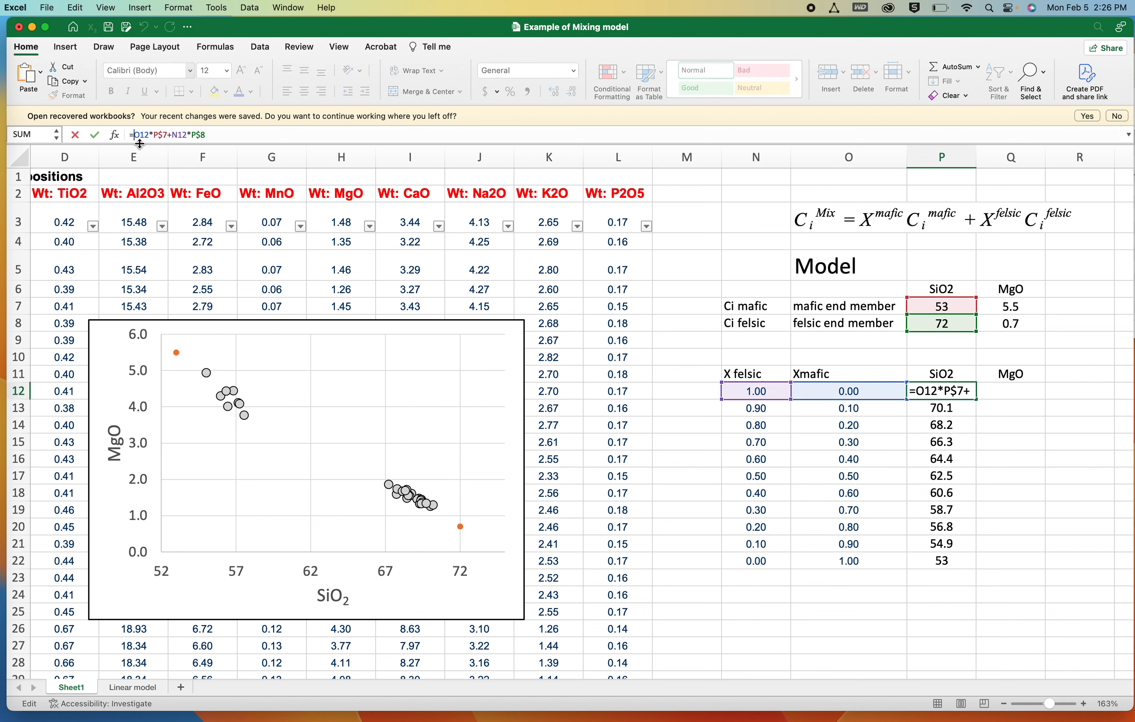
{"action": "type", "text": "$"}
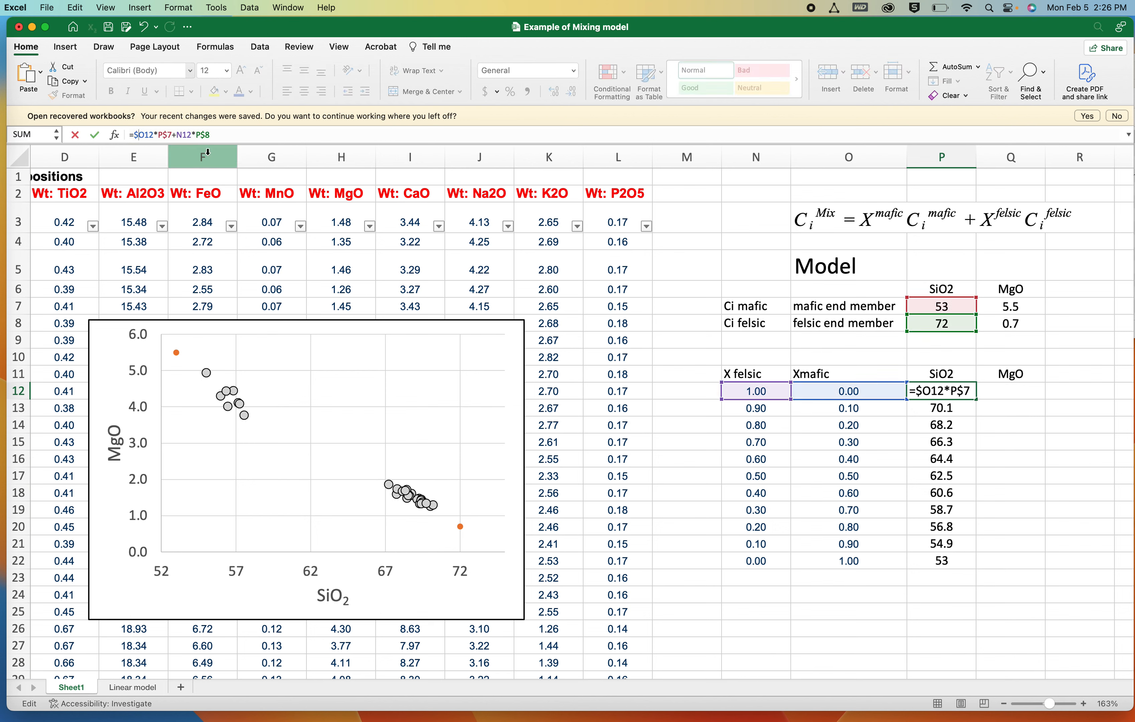
{"action": "left_click", "coordinate": [179, 136]}
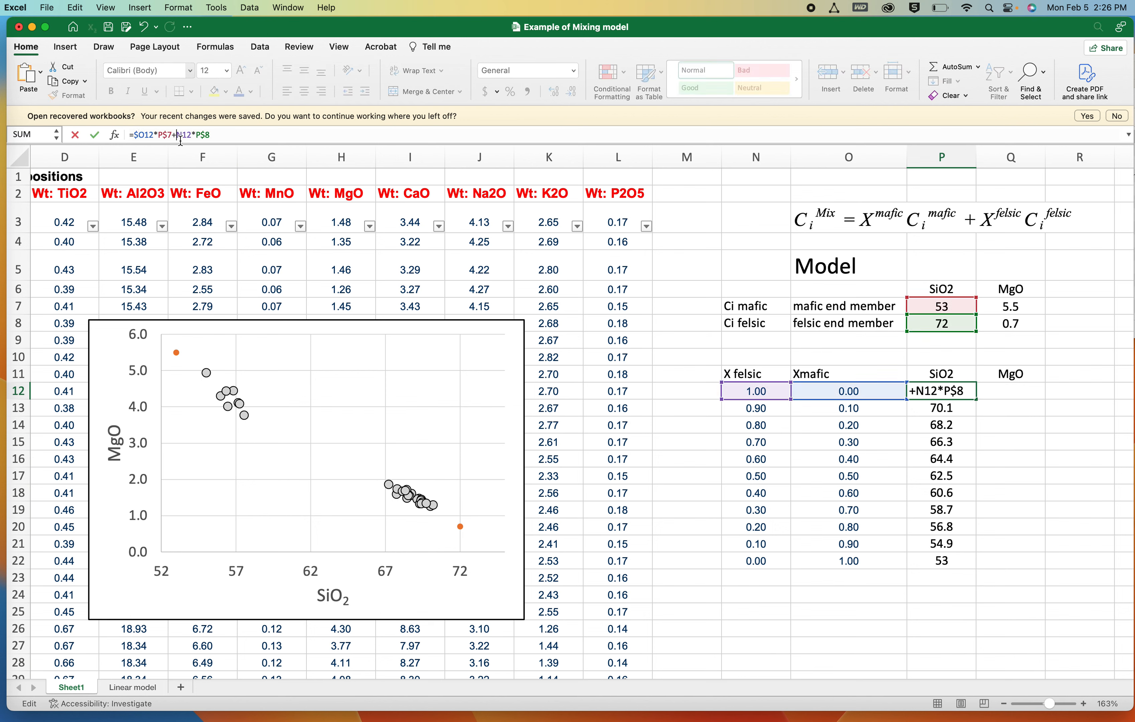
{"action": "type", "text": "$"}
{"action": "left_click", "coordinate": [95, 135]}
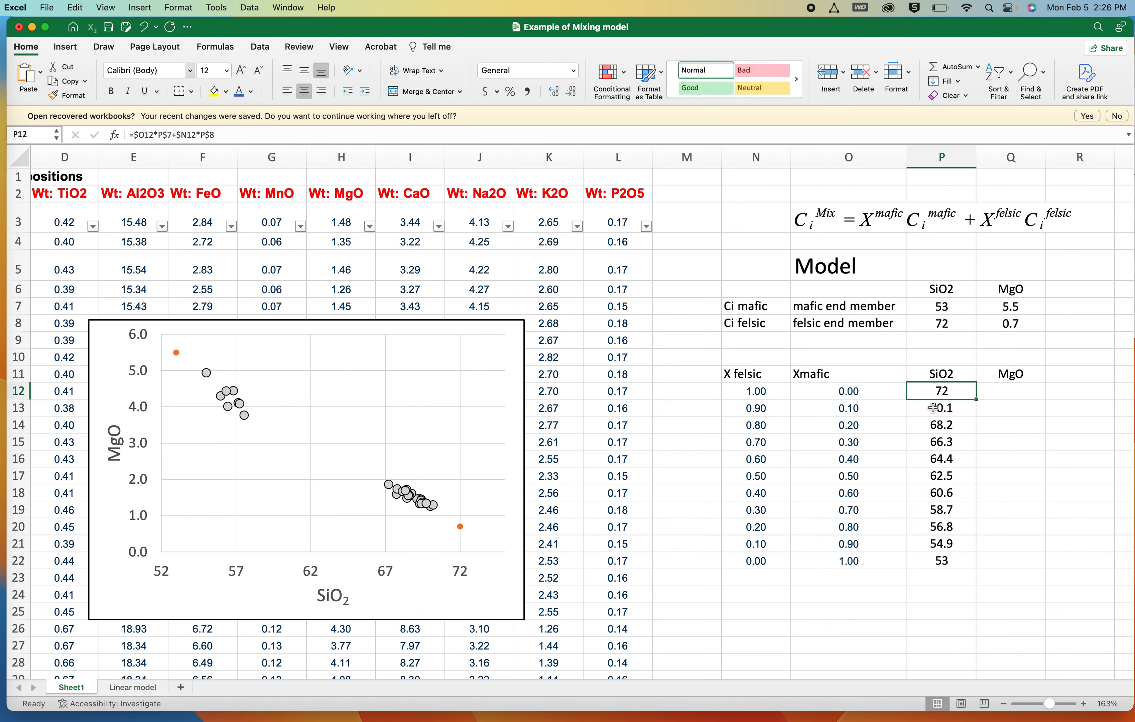
Step: Copy the P12 mixing formula across to the MgO cell Q12 and fill it down to row 22
{"action": "left_click_drag", "start_coordinate": [976, 399], "coordinate": [1019, 400]}
{"action": "left_click", "coordinate": [1021, 391]}
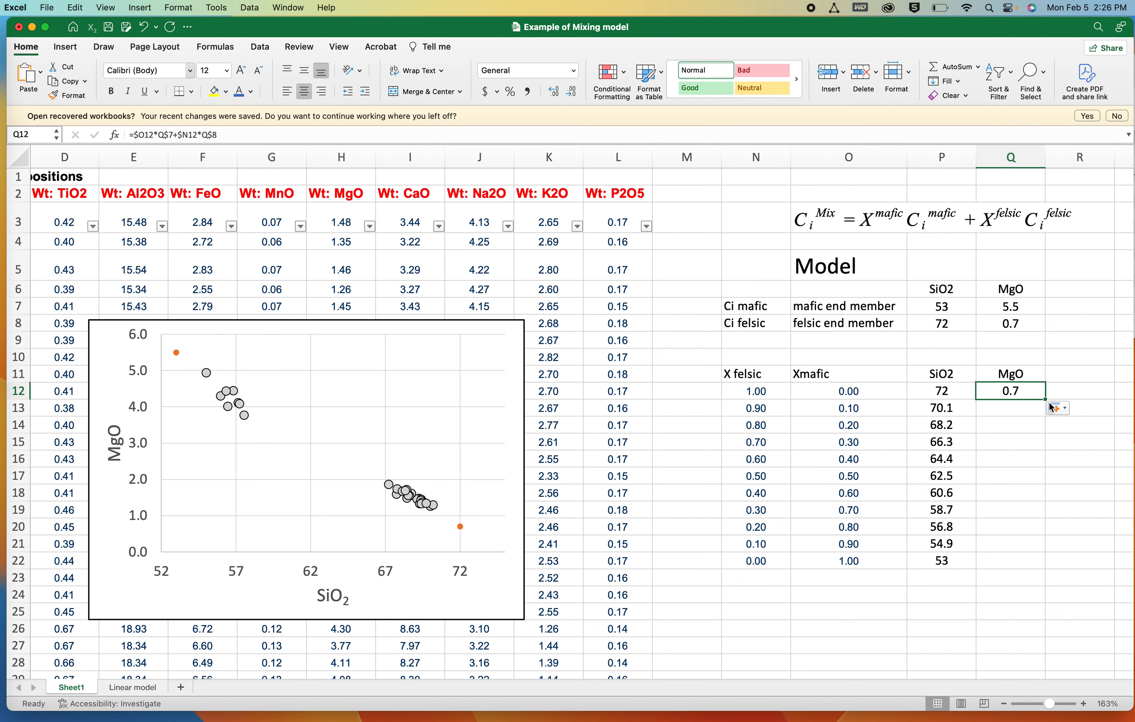
{"action": "left_click_drag", "start_coordinate": [1044, 400], "coordinate": [1026, 568]}
Step: Copy P12:Q22 and paste it into the MgO versus SiO2 chart as a new series with X values from the first column
{"action": "left_click_drag", "start_coordinate": [942, 394], "coordinate": [984, 554]}
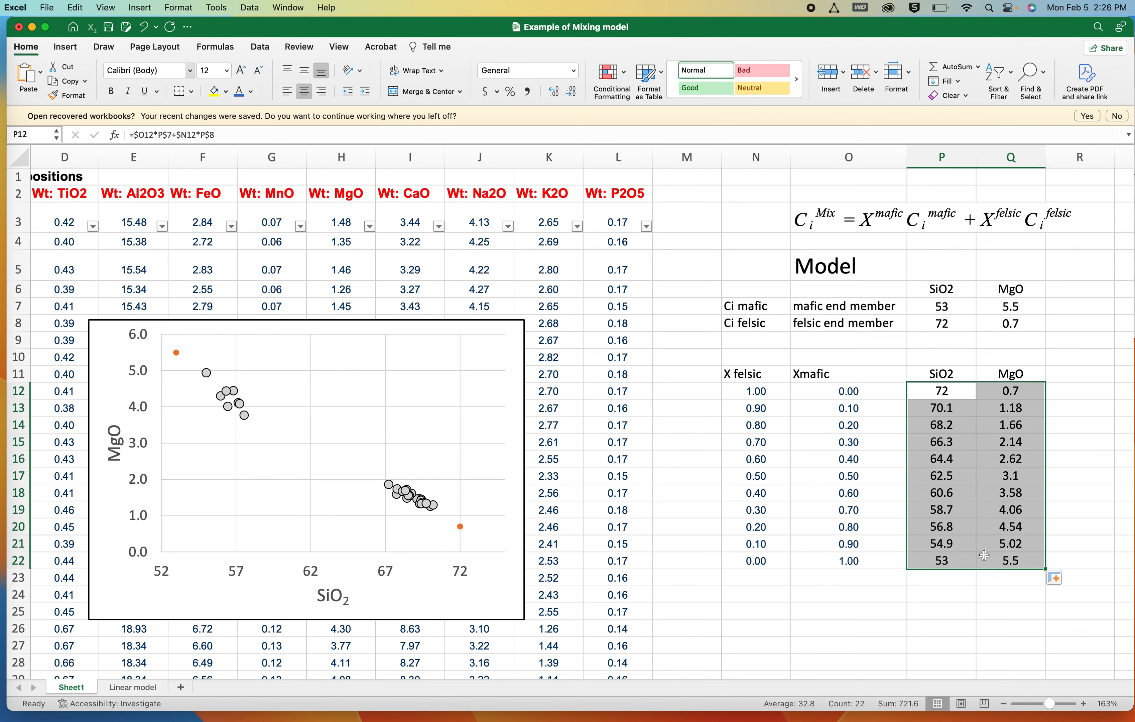
{"action": "key", "text": "super+c"}
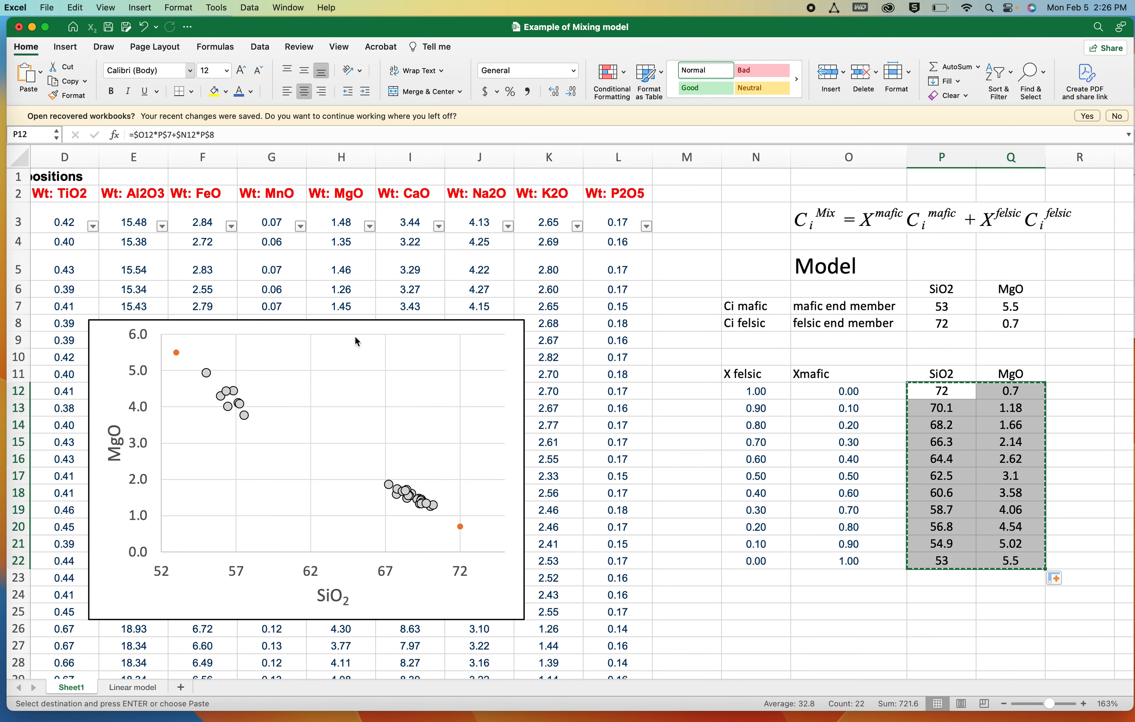
{"action": "left_click", "coordinate": [357, 343]}
{"action": "left_click", "coordinate": [75, 8]}
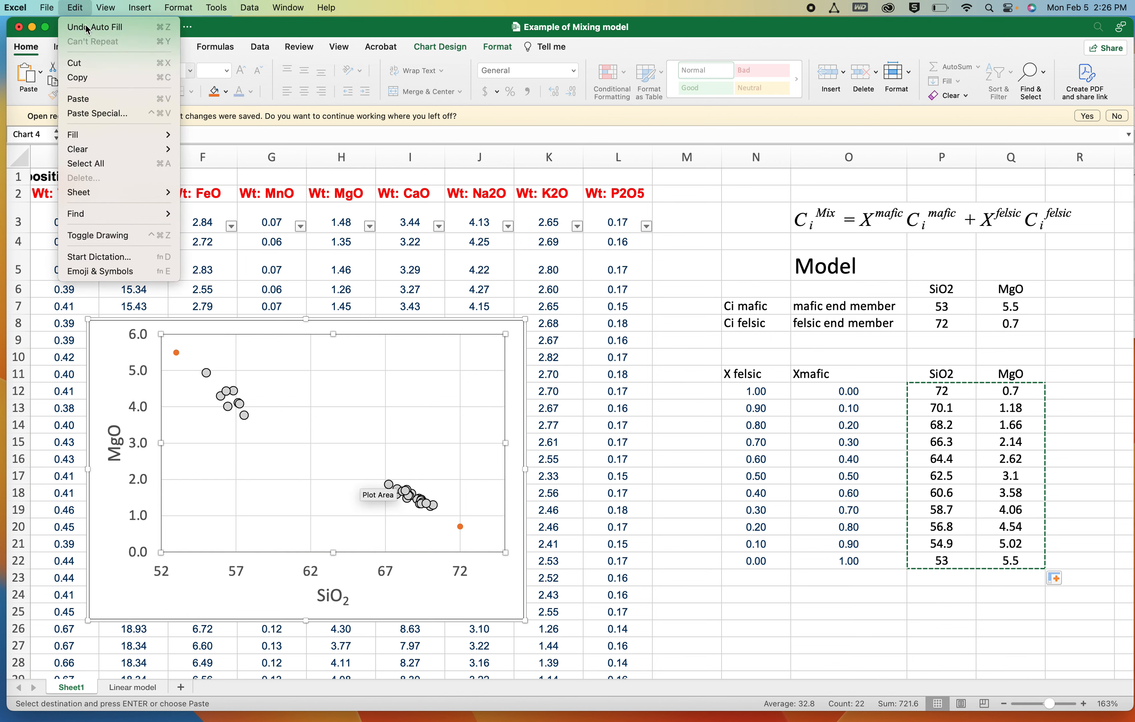
{"action": "left_click", "coordinate": [104, 113]}
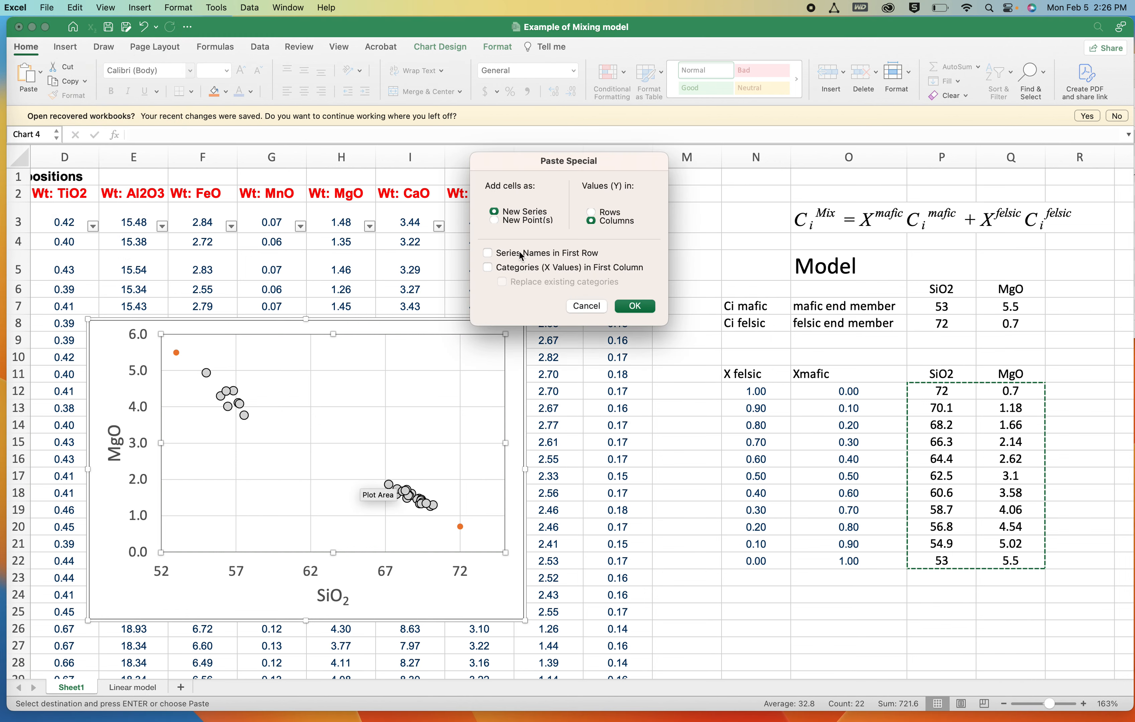
{"action": "left_click", "coordinate": [484, 268]}
{"action": "left_click", "coordinate": [641, 305]}
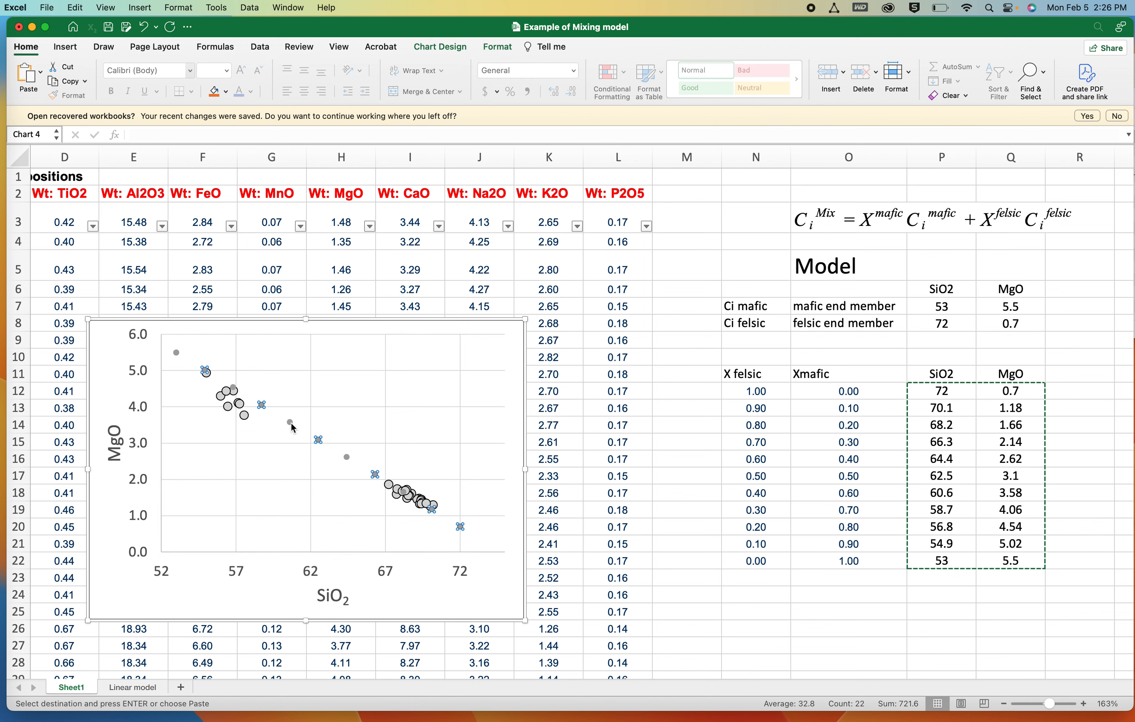
Step: Connect the points of the new mixing model series with a solid line
{"action": "double_click", "coordinate": [292, 425]}
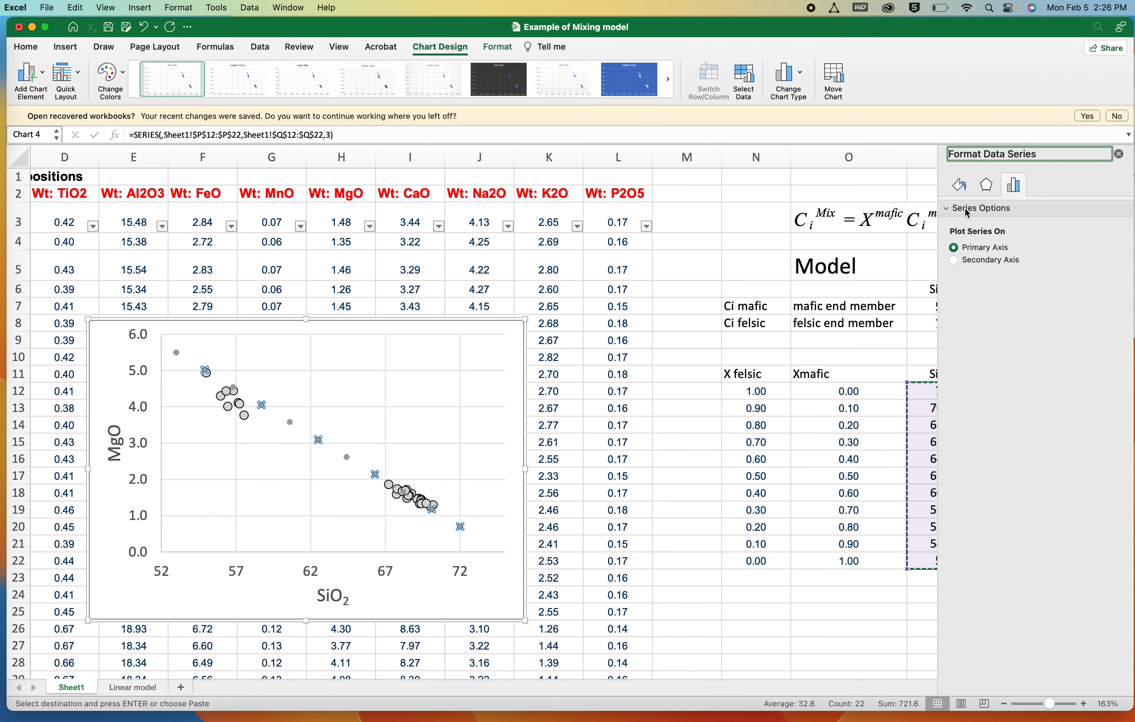
{"action": "left_click", "coordinate": [961, 186]}
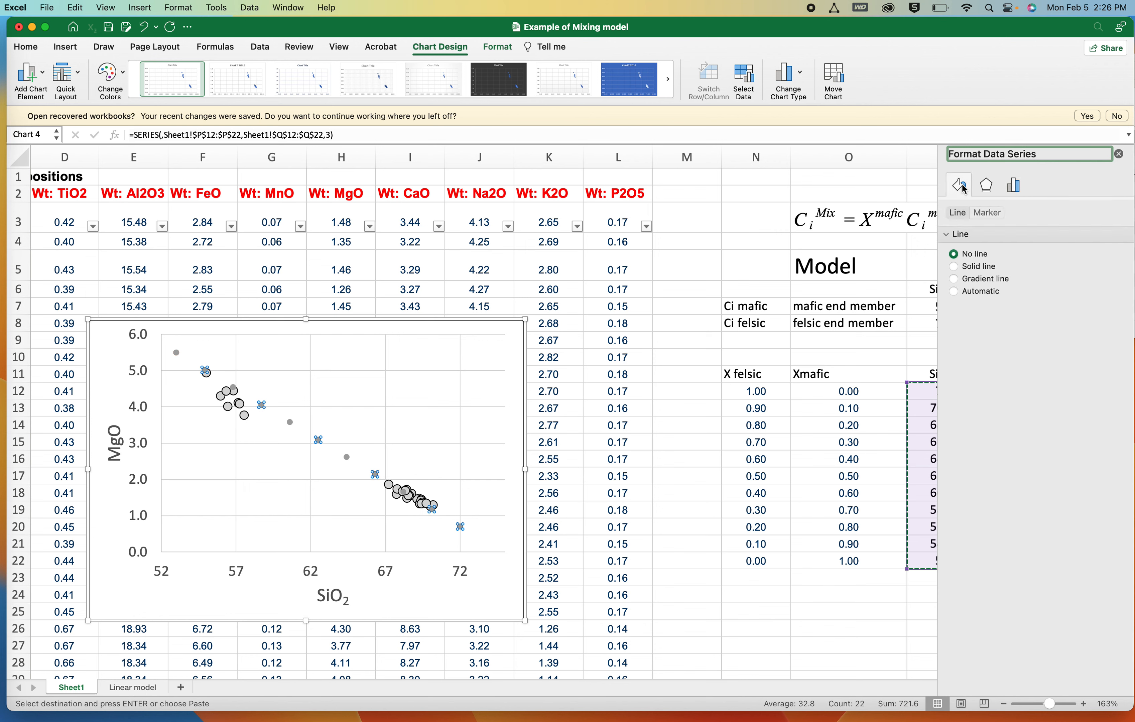
{"action": "left_click", "coordinate": [954, 267]}
Step: Change the mixing series markers to the built-in long dash at size 10 and close the formatting options
{"action": "left_click", "coordinate": [991, 213]}
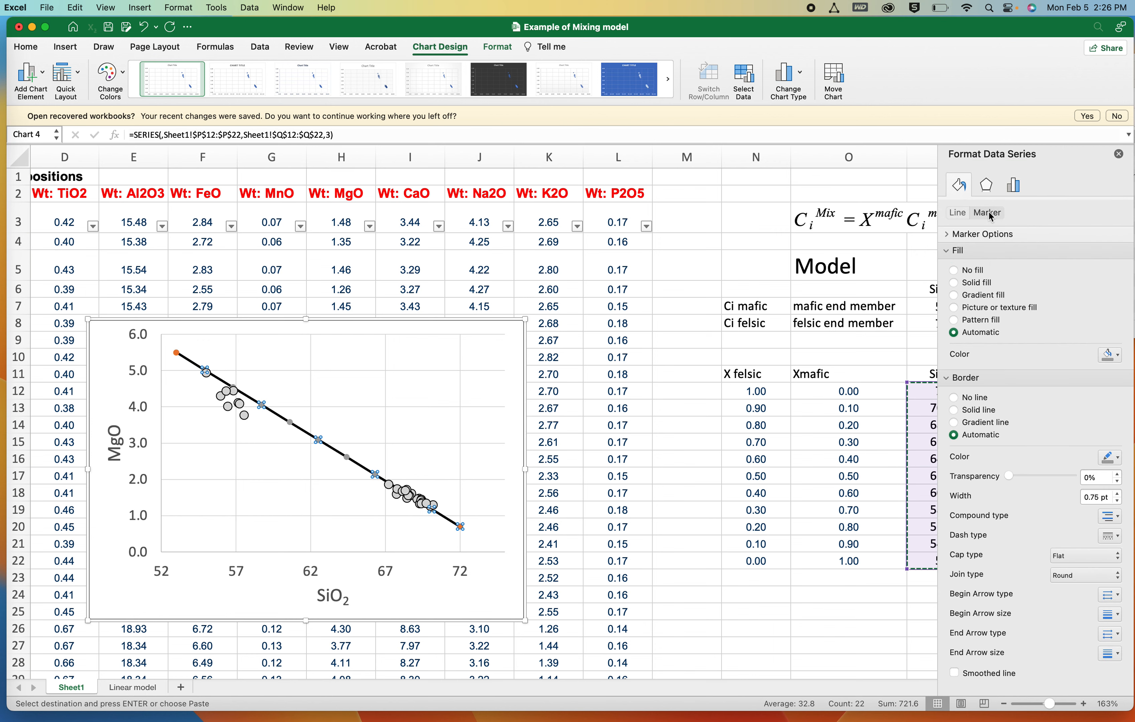
{"action": "left_click", "coordinate": [973, 235]}
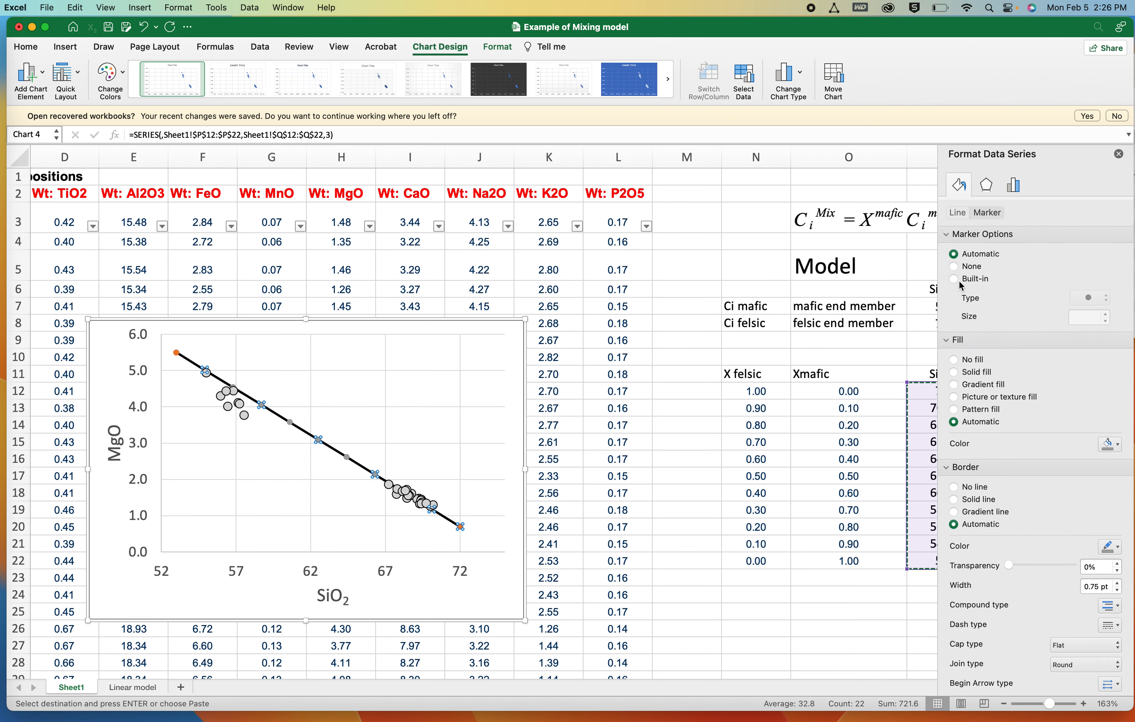
{"action": "left_click", "coordinate": [960, 283]}
{"action": "left_click", "coordinate": [1105, 302]}
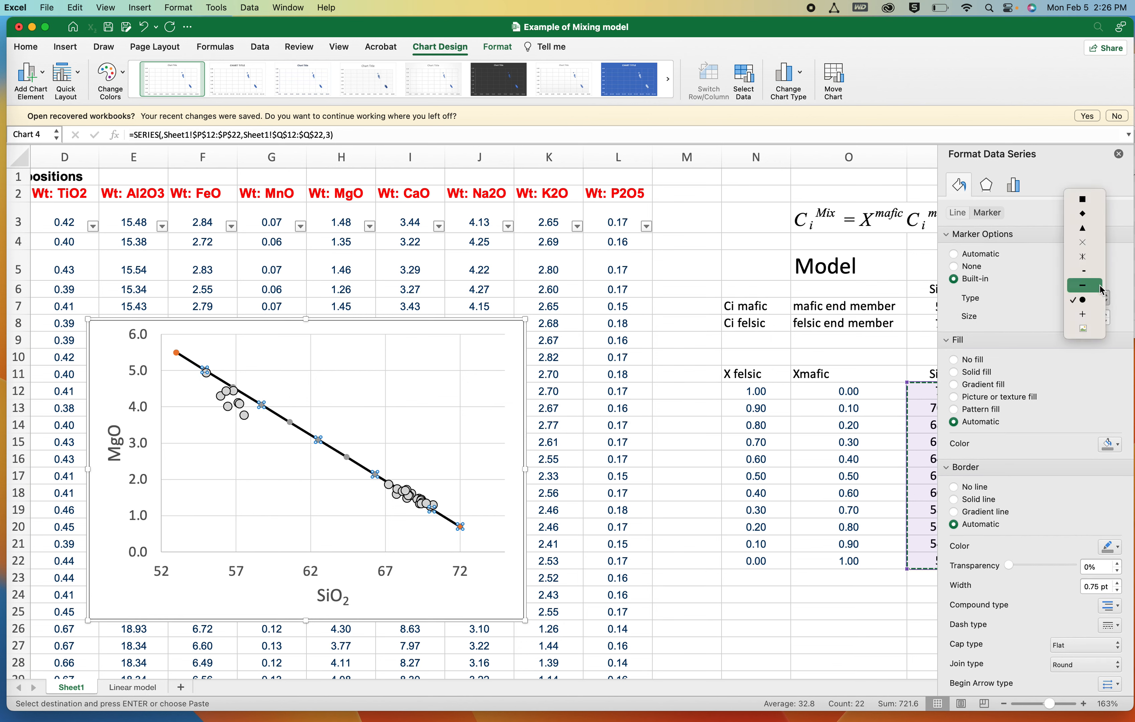
{"action": "left_click", "coordinate": [1087, 285]}
{"action": "left_click", "coordinate": [1105, 314]}
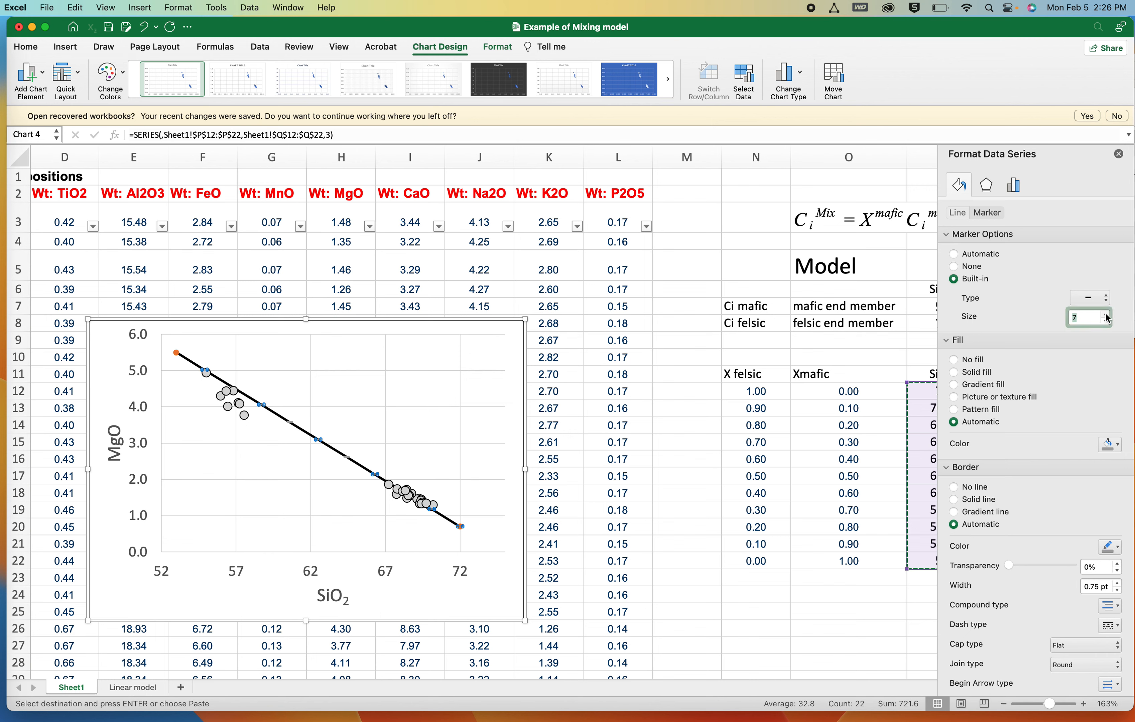
{"action": "left_click", "coordinate": [1105, 315]}
{"action": "left_click", "coordinate": [1106, 315]}
{"action": "left_click", "coordinate": [1106, 315]}
{"action": "left_click", "coordinate": [1106, 315]}
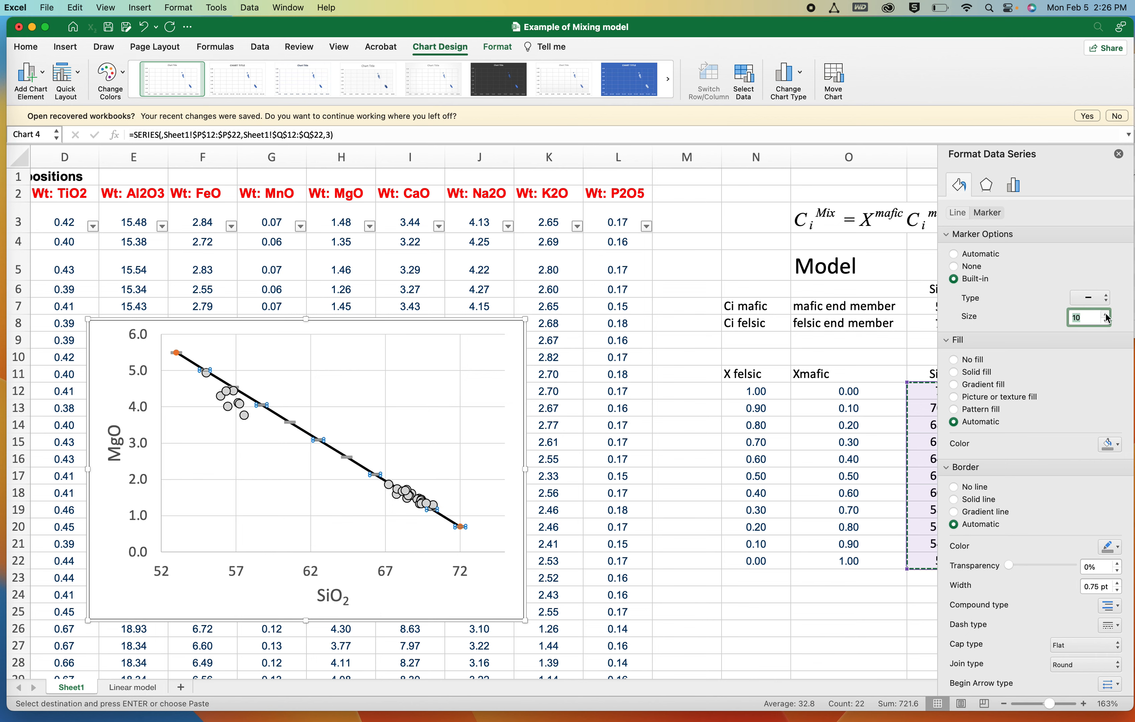
{"action": "left_click", "coordinate": [1119, 155]}
{"action": "left_click", "coordinate": [452, 536]}
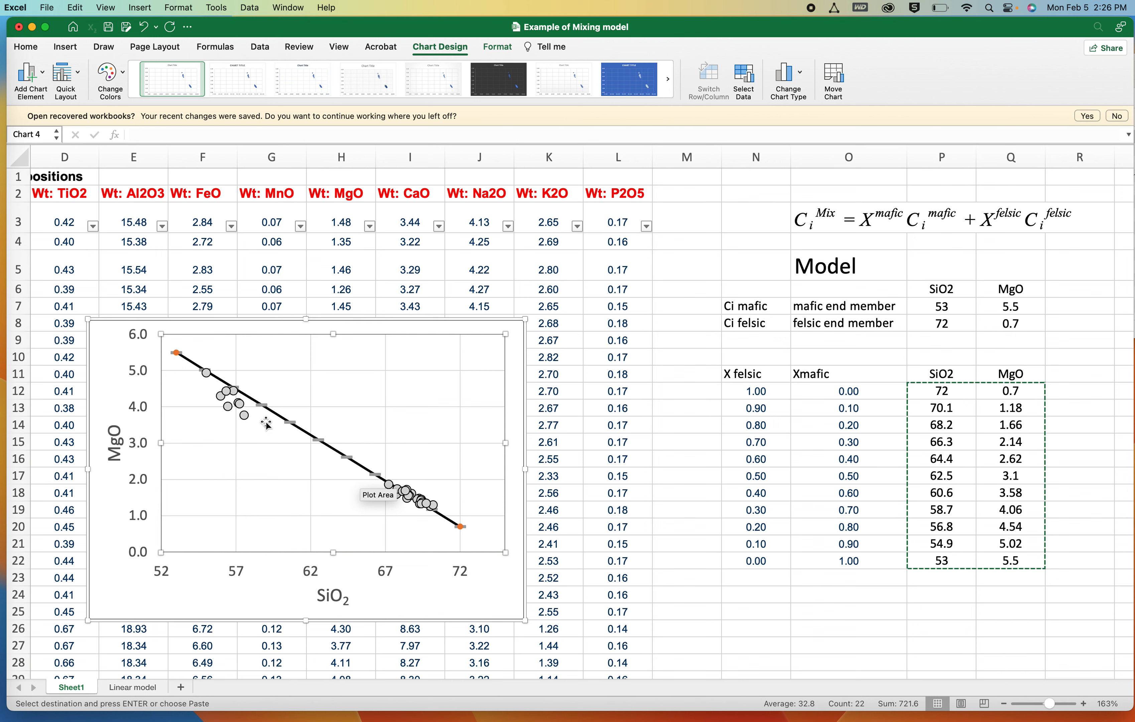
Step: Try 5.3 for the mafic end member's MgO in Q7 and settle on 5.2
{"action": "mouse_move", "coordinate": [231, 388]}
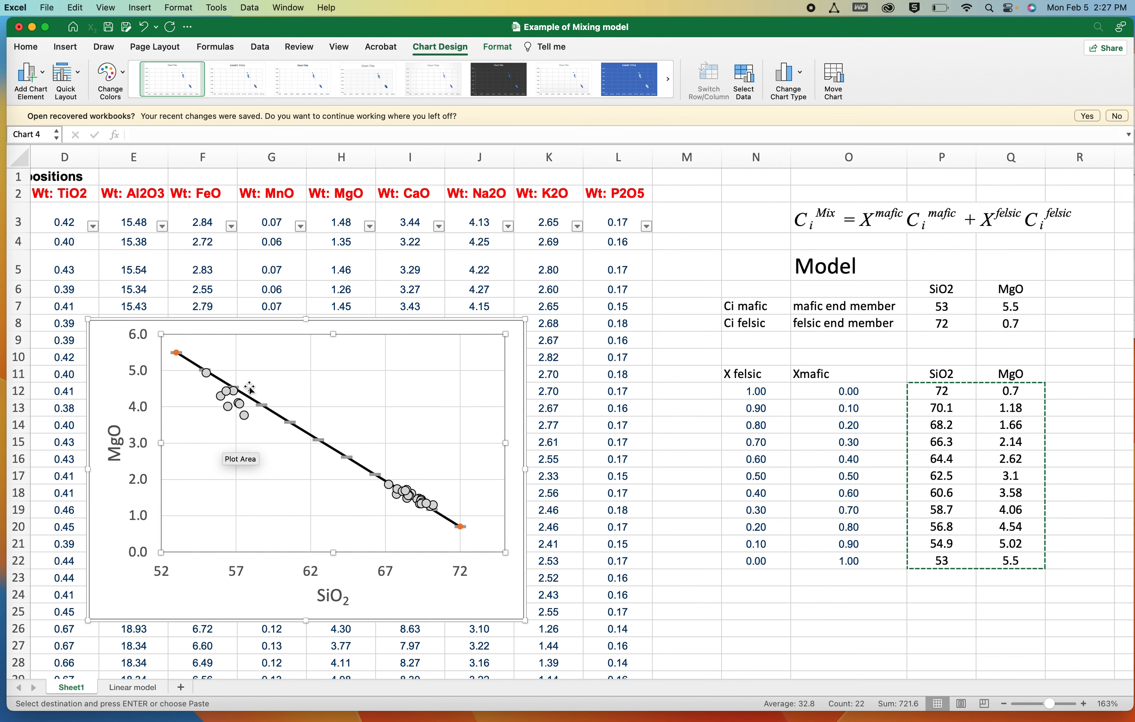
{"action": "left_click", "coordinate": [942, 306]}
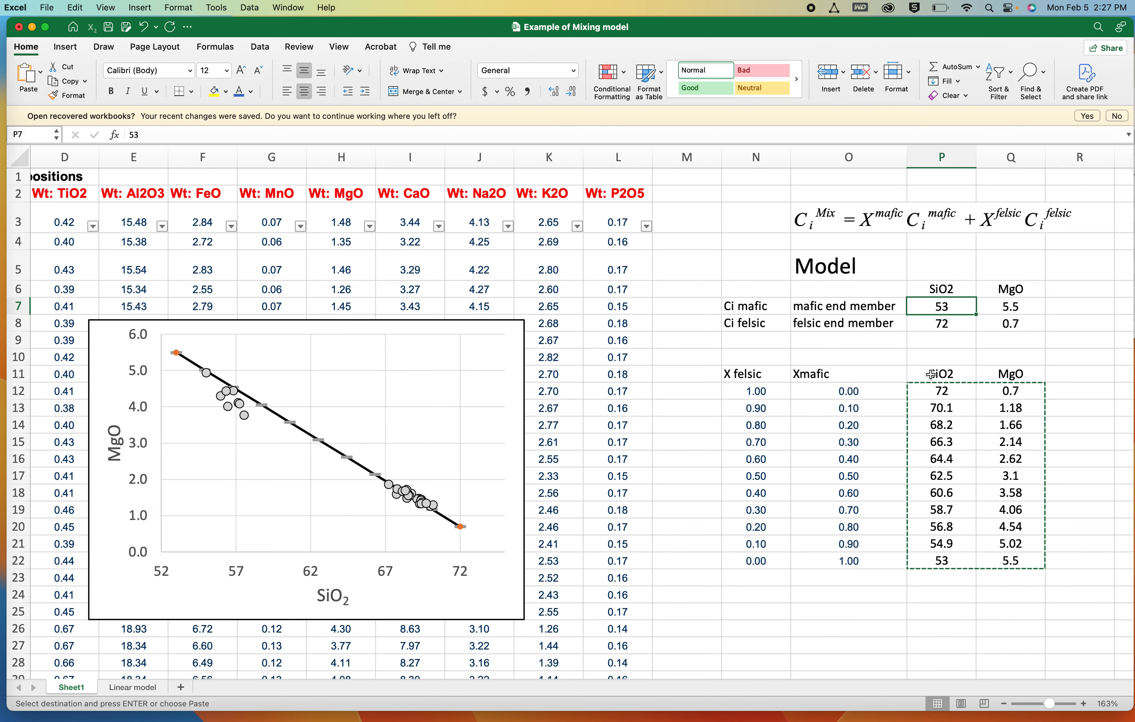
{"action": "left_click", "coordinate": [1003, 307]}
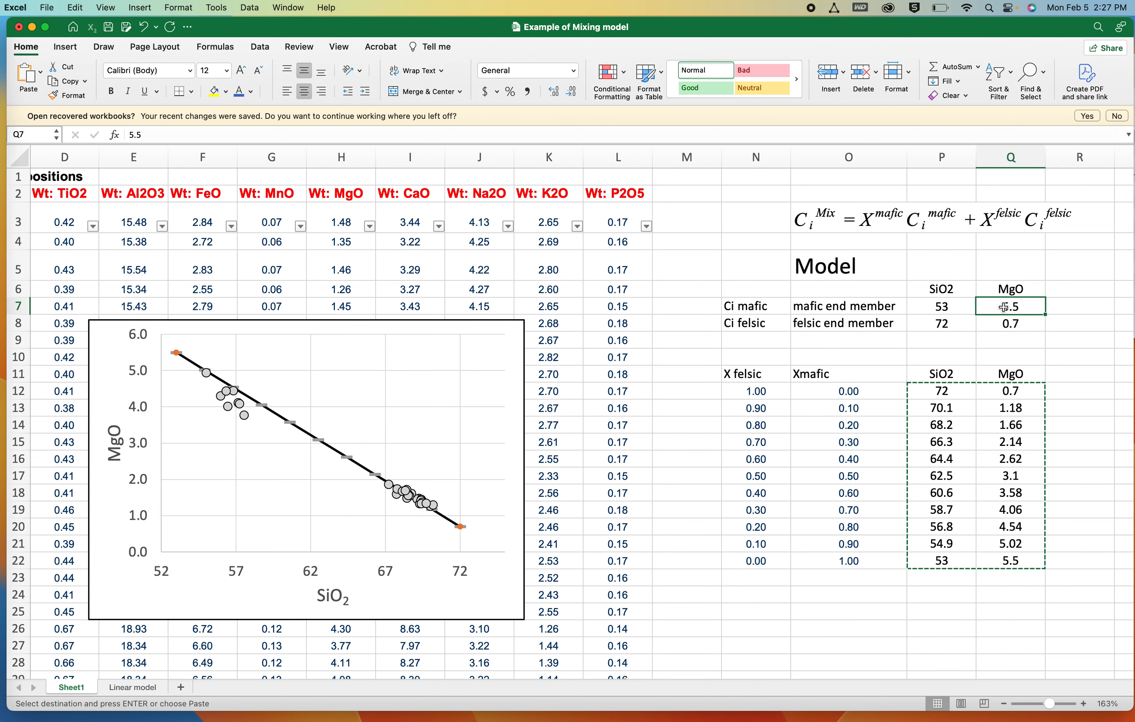
{"action": "type", "text": "5.3"}
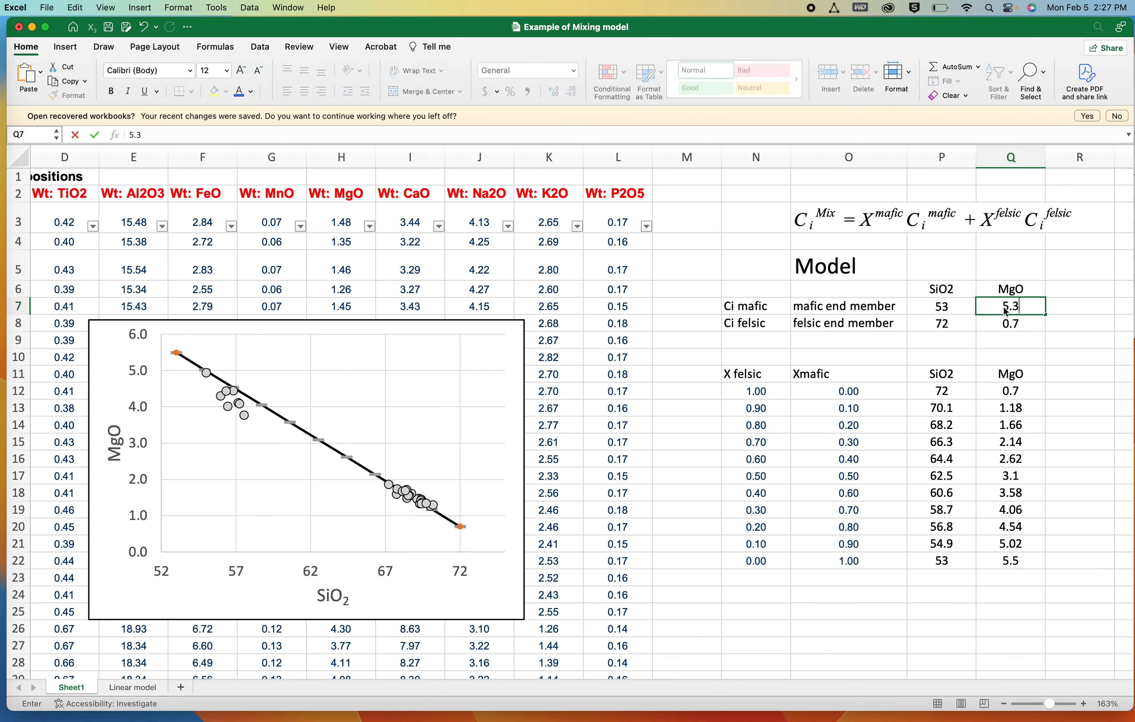
{"action": "key", "text": "Return"}
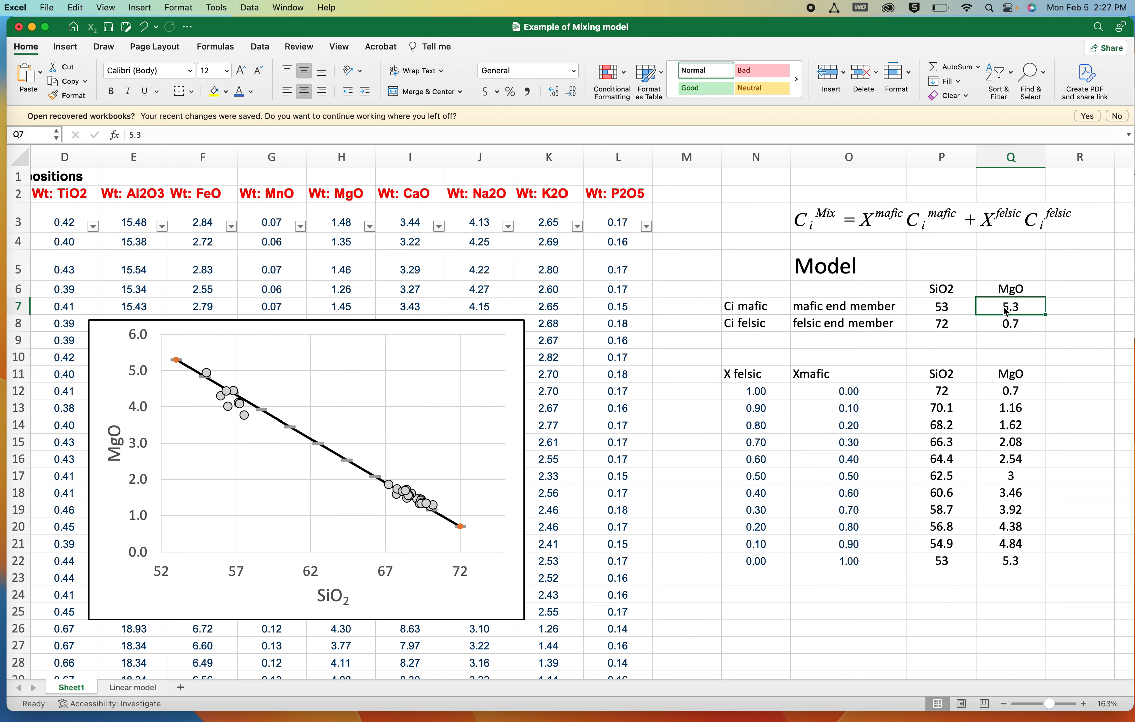
{"action": "type", "text": "5.2"}
{"action": "key", "text": "Return"}
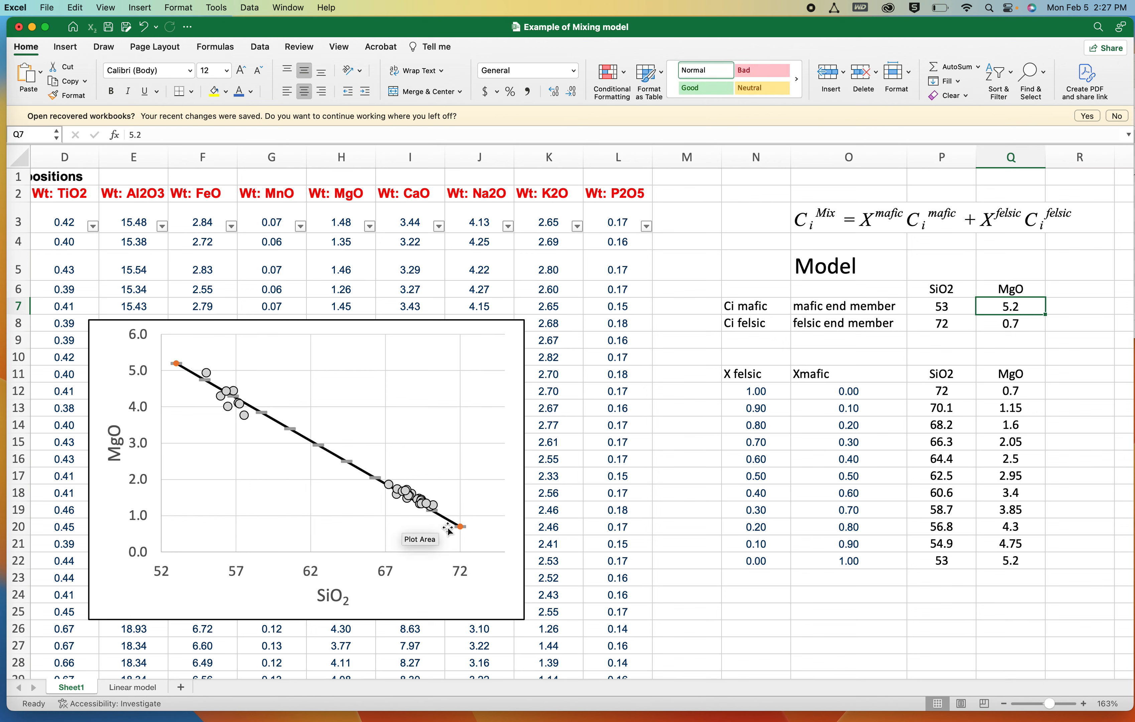
Step: Give the markers of the mixing model series a solid black fill
{"action": "left_click", "coordinate": [481, 499]}
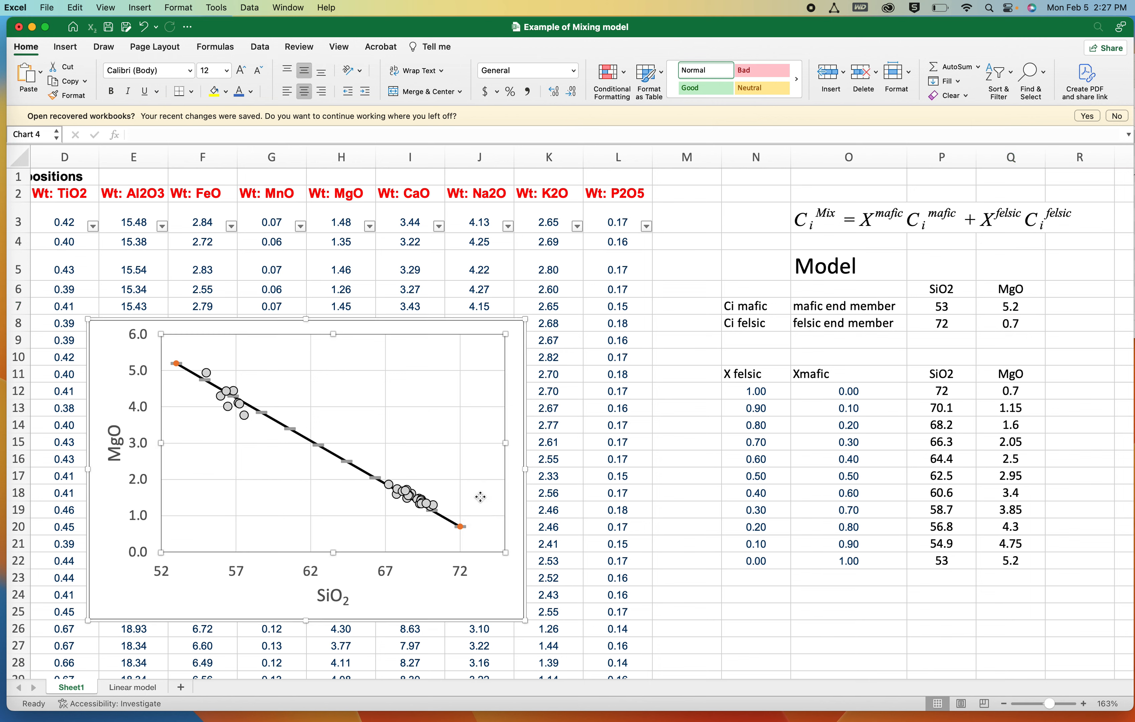
{"action": "left_click", "coordinate": [291, 434]}
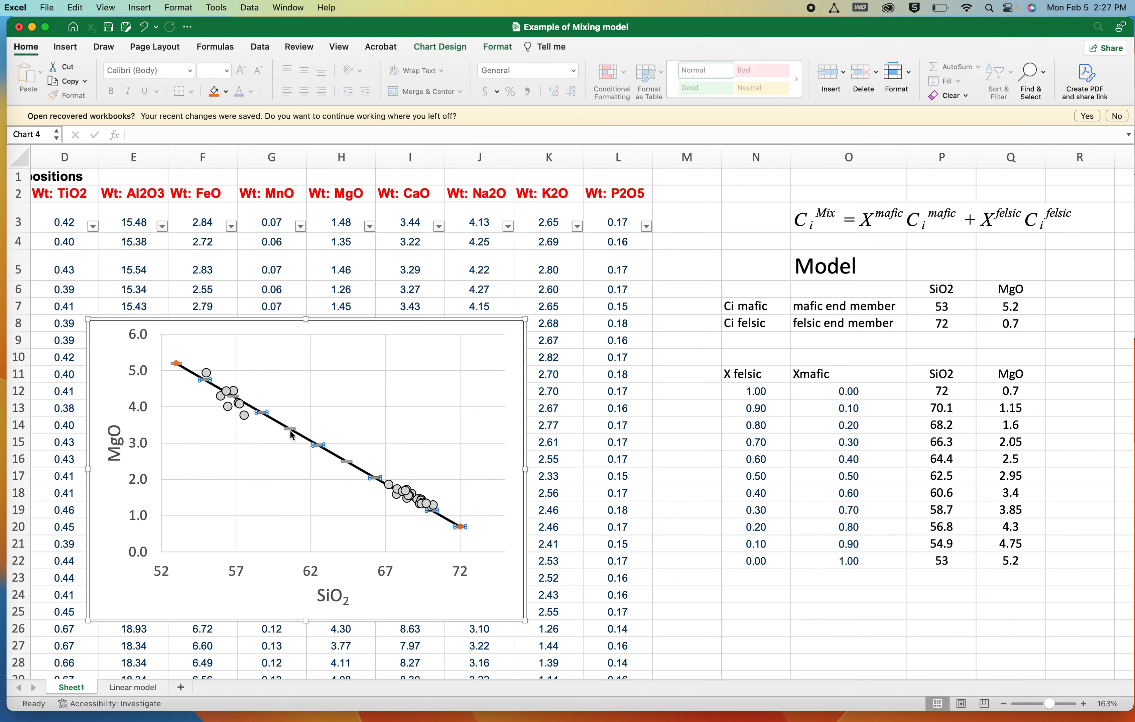
{"action": "double_click", "coordinate": [291, 434]}
{"action": "left_click", "coordinate": [959, 186]}
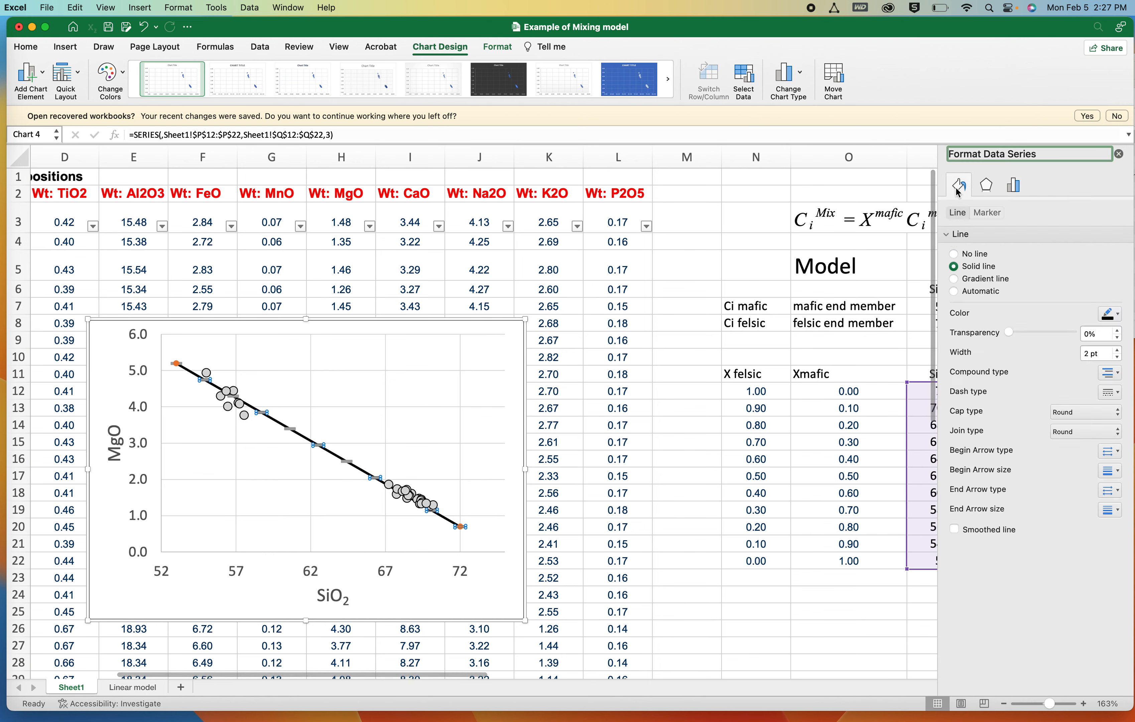
{"action": "left_click", "coordinate": [989, 213]}
{"action": "left_click", "coordinate": [969, 234]}
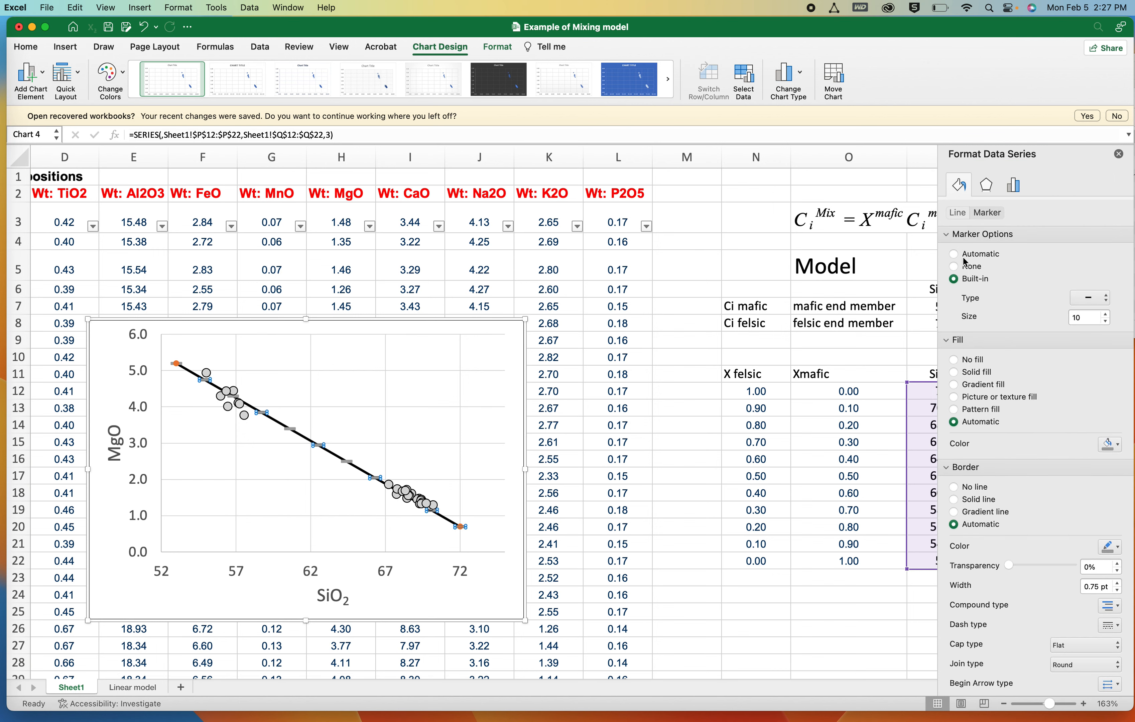
{"action": "left_click", "coordinate": [953, 372]}
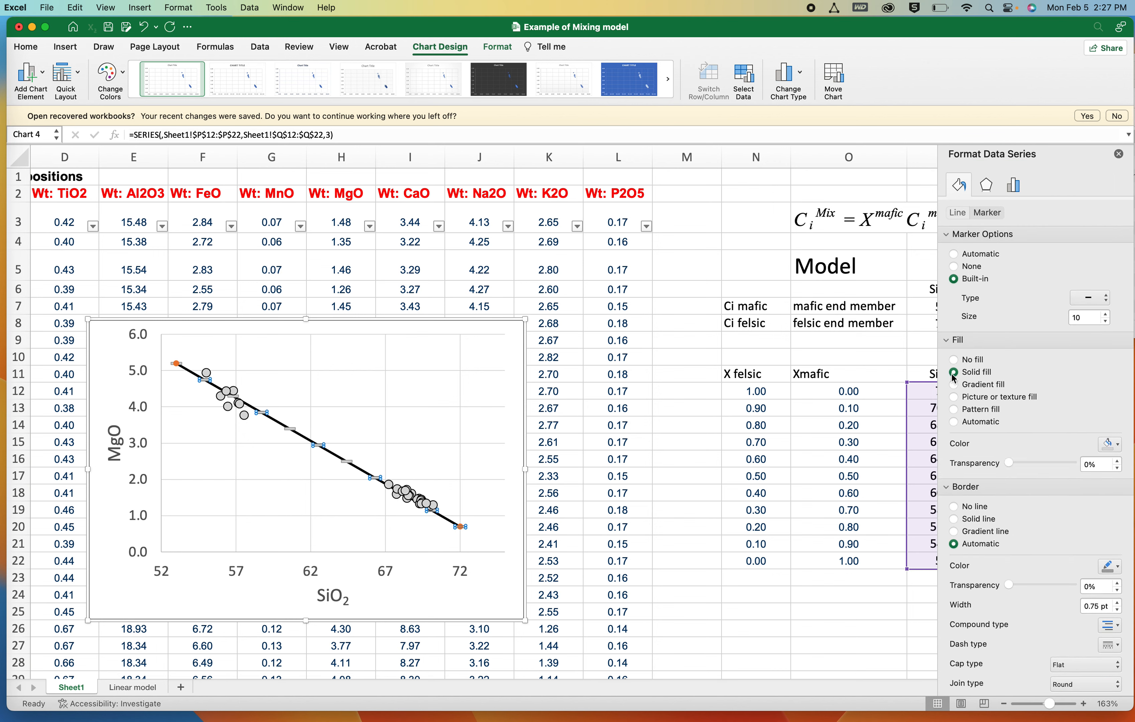
{"action": "left_click", "coordinate": [1118, 445]}
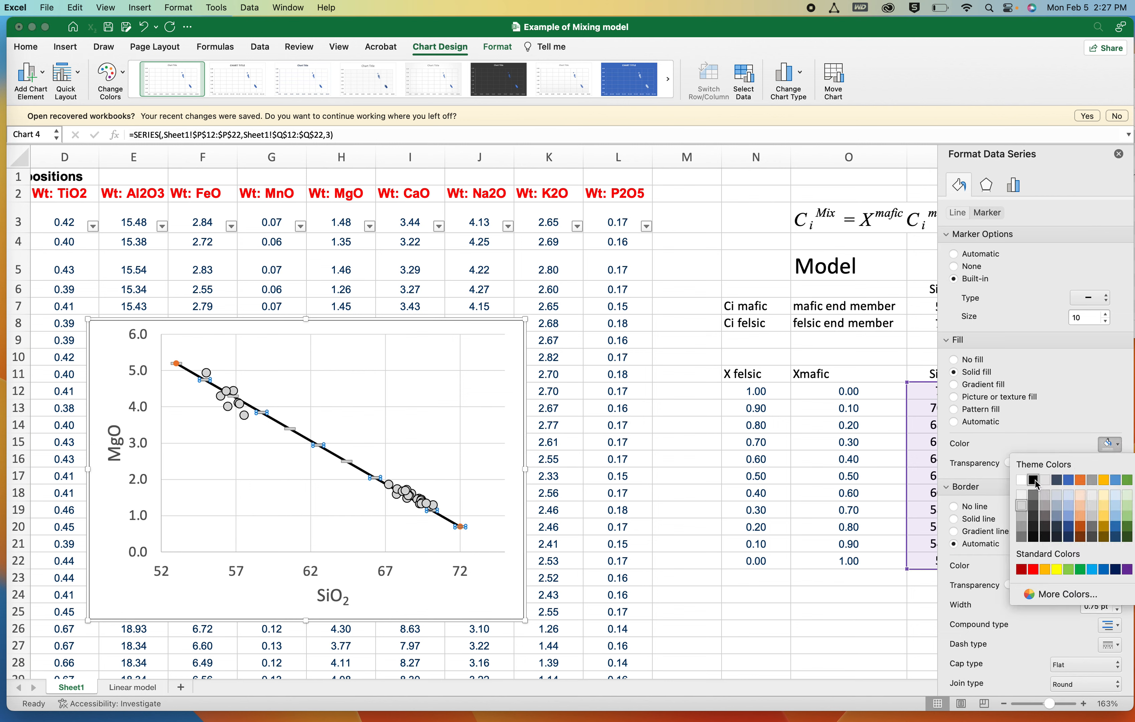
{"action": "left_click", "coordinate": [1035, 483]}
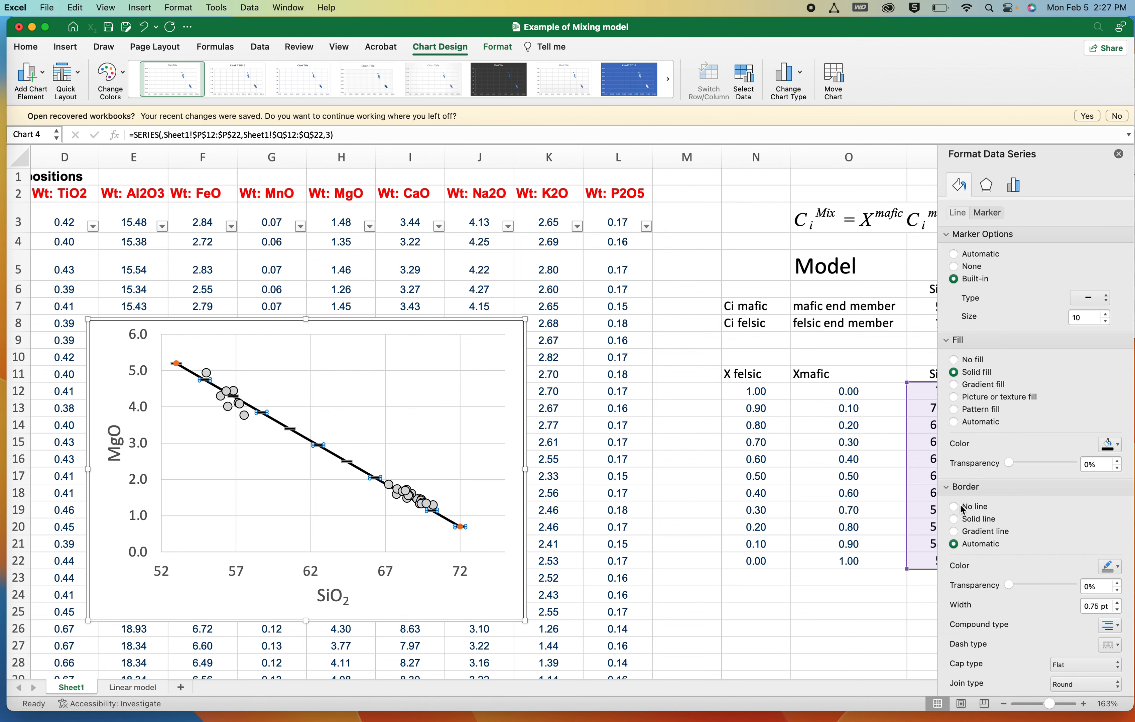
Step: Set the mixing series marker border to a solid black line and close the formatting options
{"action": "left_click", "coordinate": [1118, 566]}
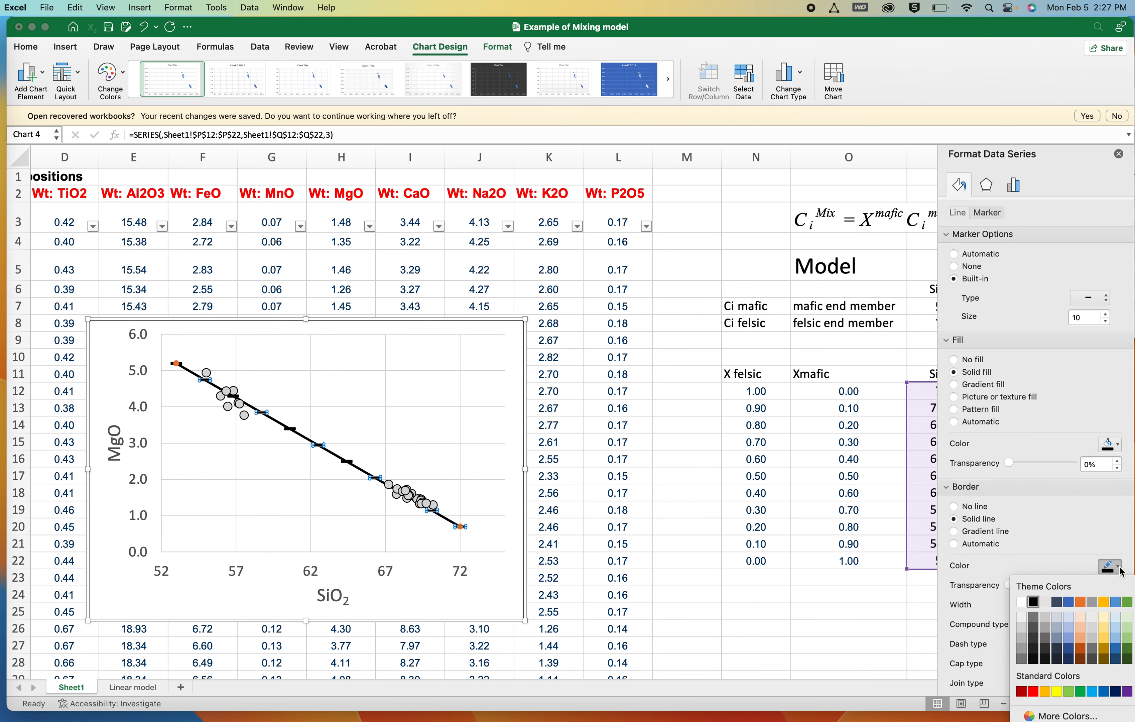
{"action": "left_click", "coordinate": [1036, 603]}
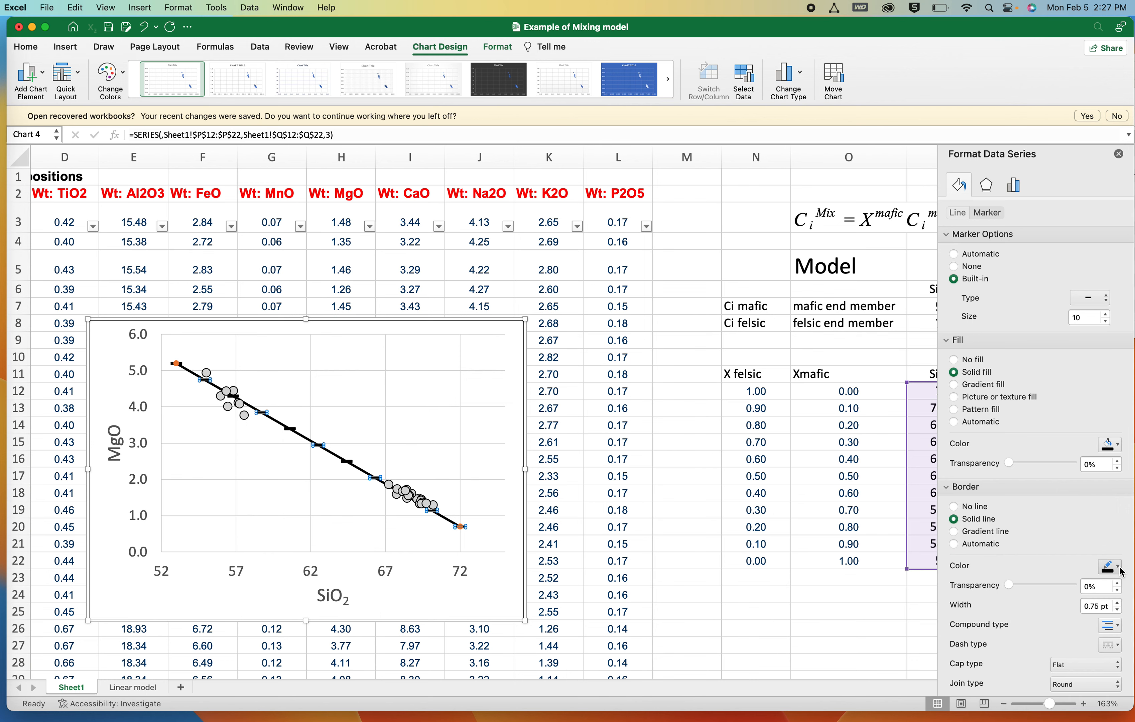
{"action": "left_click", "coordinate": [1119, 155]}
{"action": "left_click", "coordinate": [503, 462]}
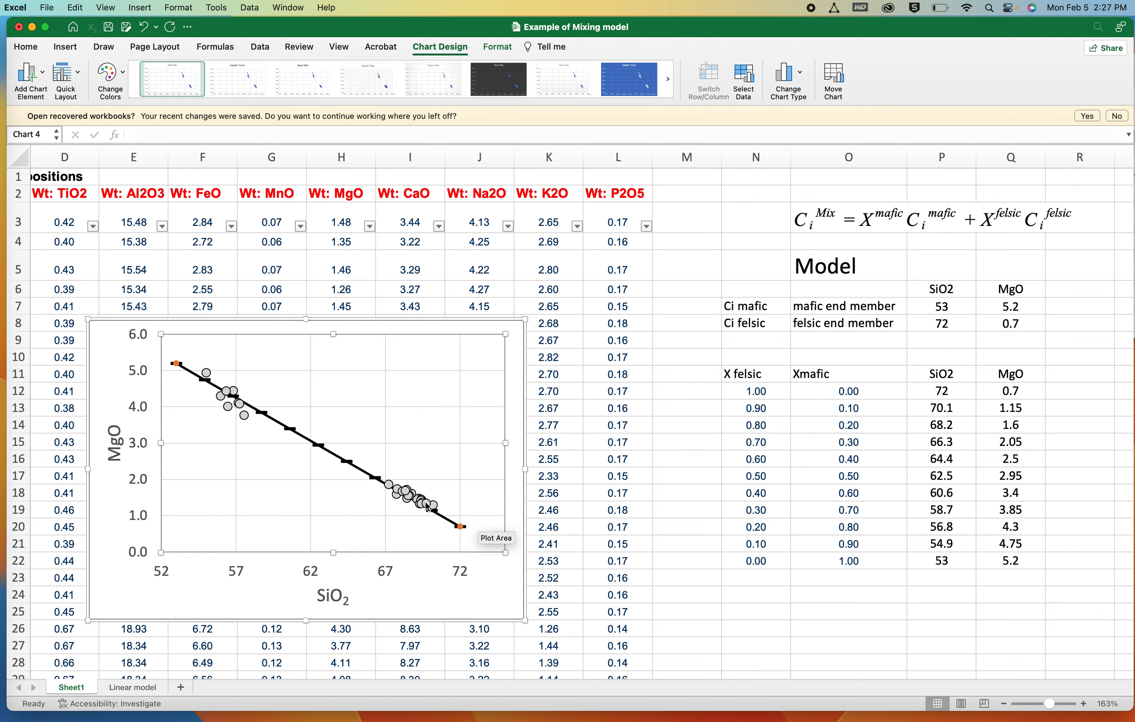
Step: Examine how the sample points and the two end members lie along the mixing line, enlarging the chart
{"action": "mouse_move", "coordinate": [402, 502]}
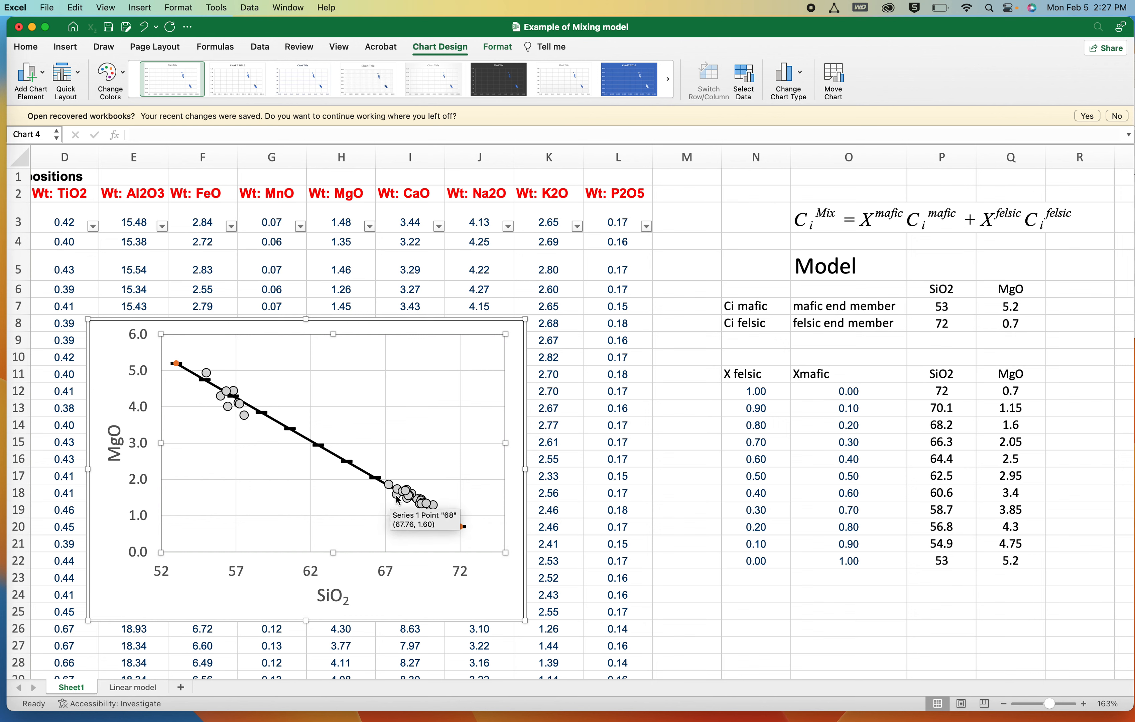
{"action": "mouse_move", "coordinate": [176, 369]}
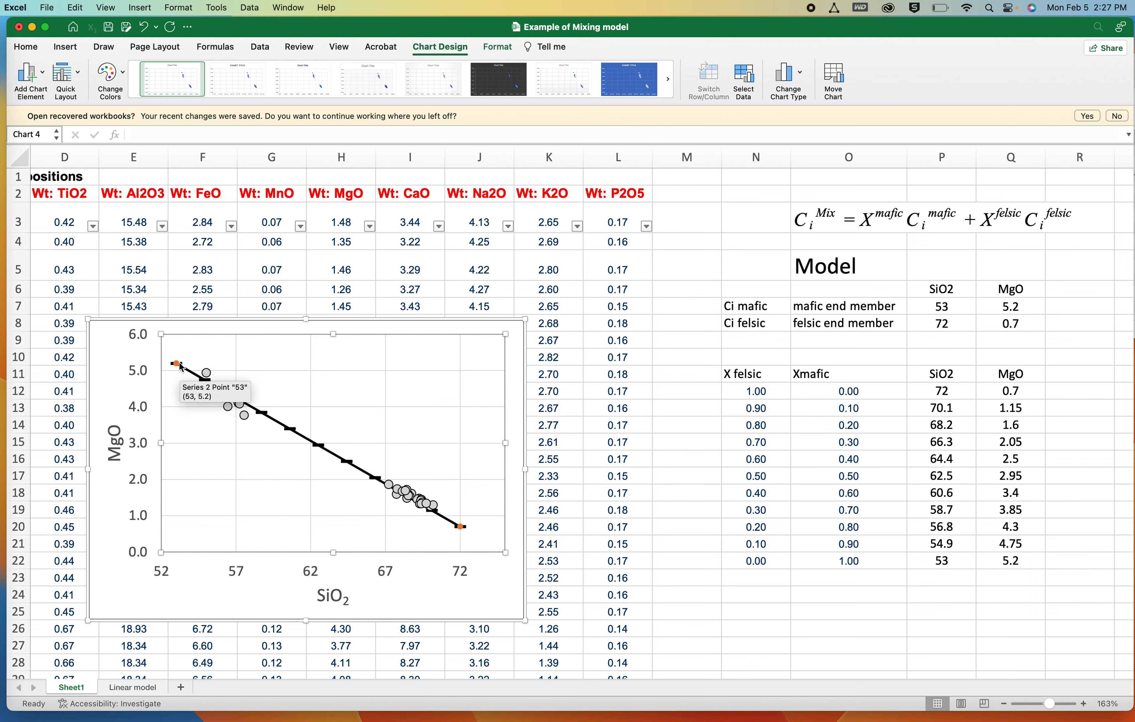
{"action": "mouse_move", "coordinate": [463, 534]}
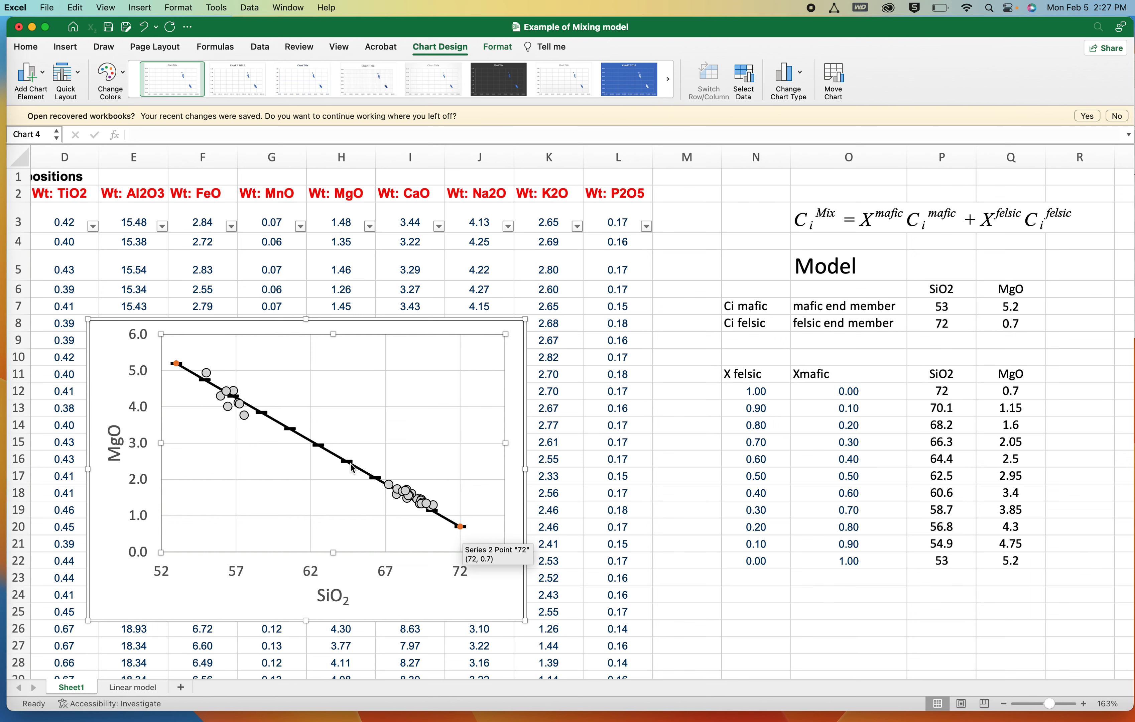
{"action": "mouse_move", "coordinate": [308, 447]}
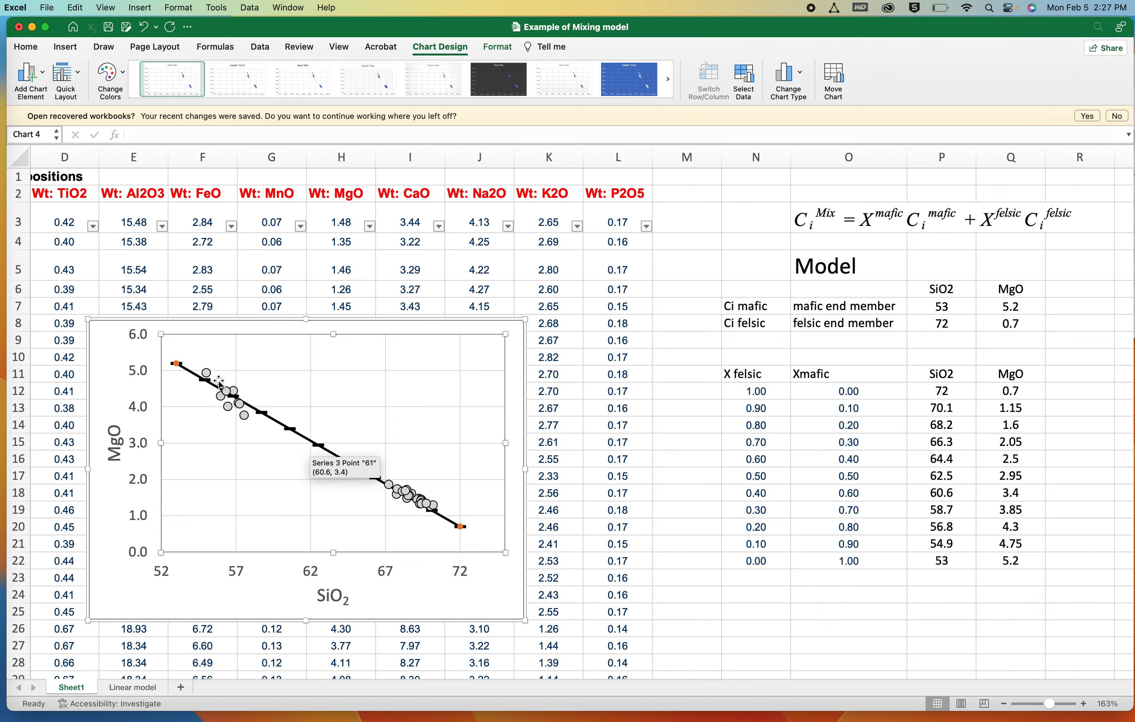
{"action": "mouse_move", "coordinate": [223, 395]}
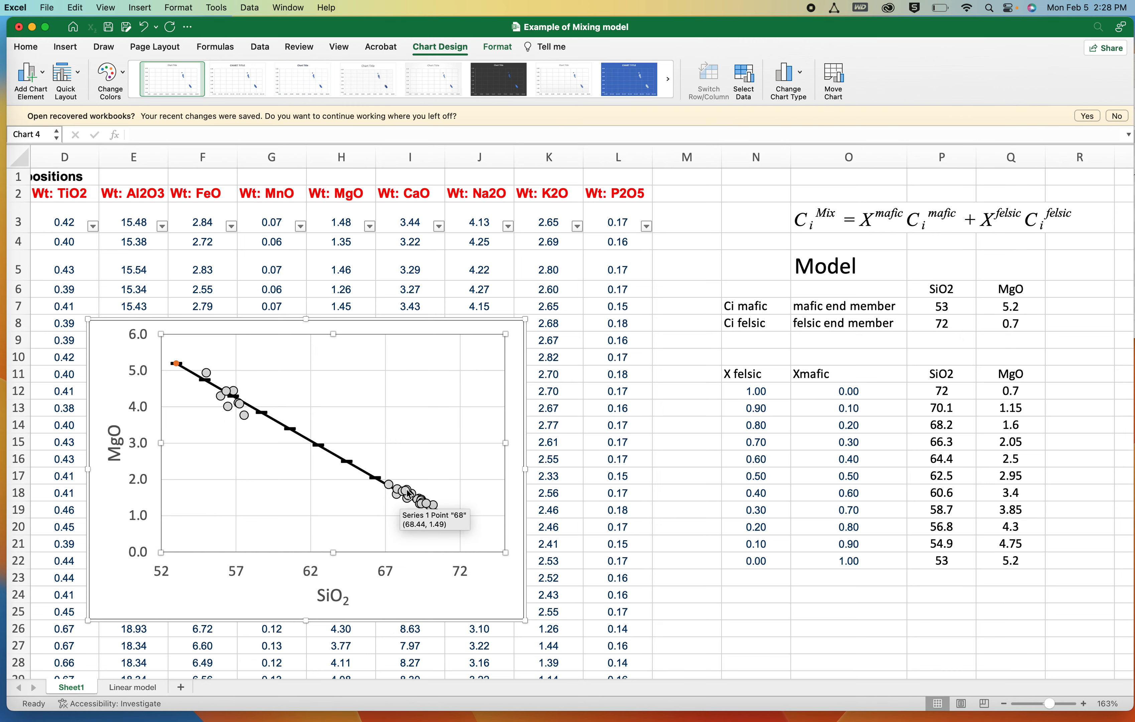
{"action": "scroll", "coordinate": [409, 494], "scroll_direction": "up", "scroll_amount": 5}
{"action": "scroll", "coordinate": [394, 503], "scroll_direction": "up", "scroll_amount": 1}
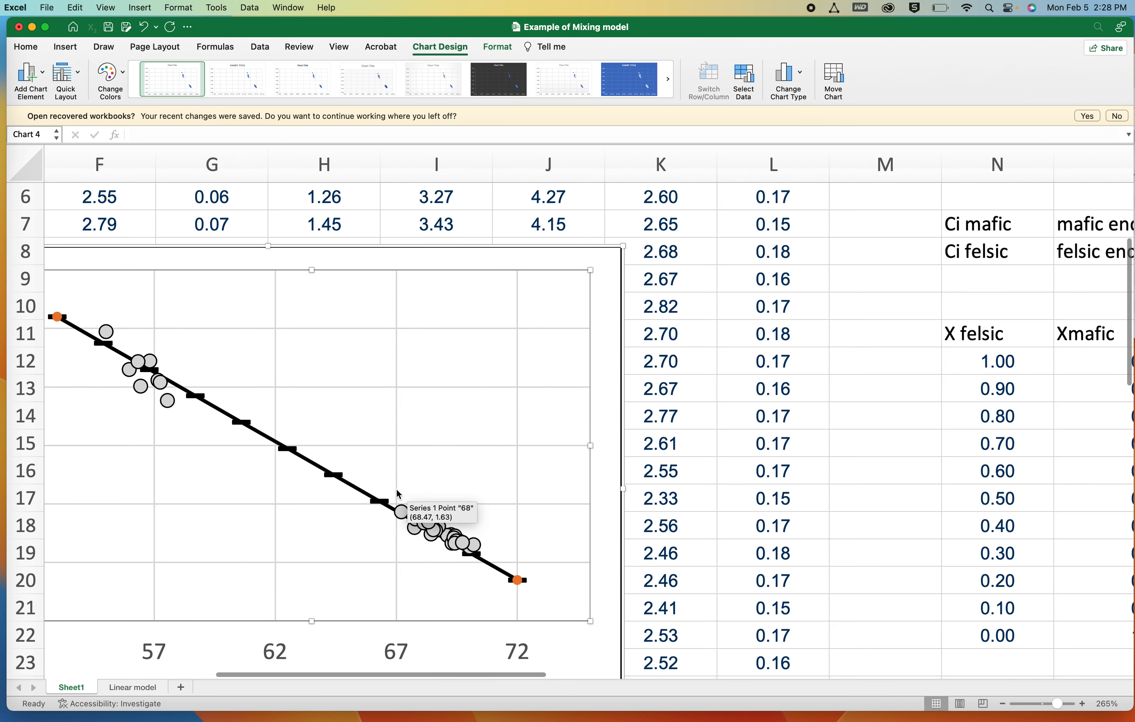
{"action": "scroll", "coordinate": [323, 424], "scroll_direction": "up", "scroll_amount": 5}
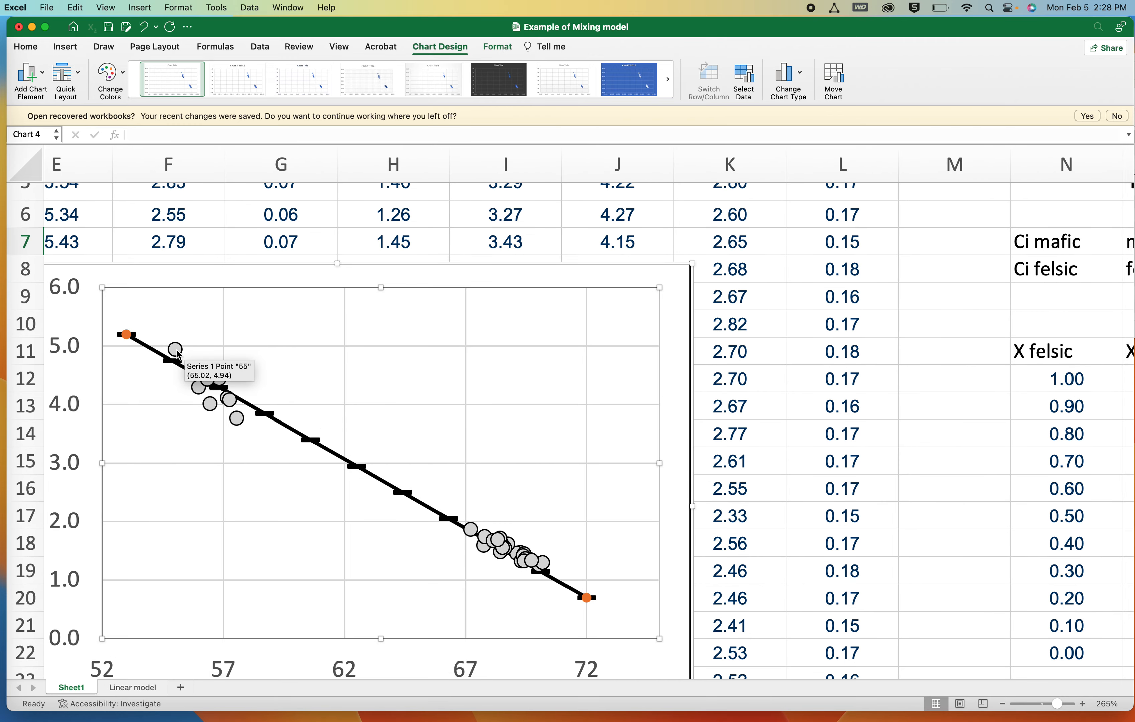
{"action": "mouse_move", "coordinate": [131, 343]}
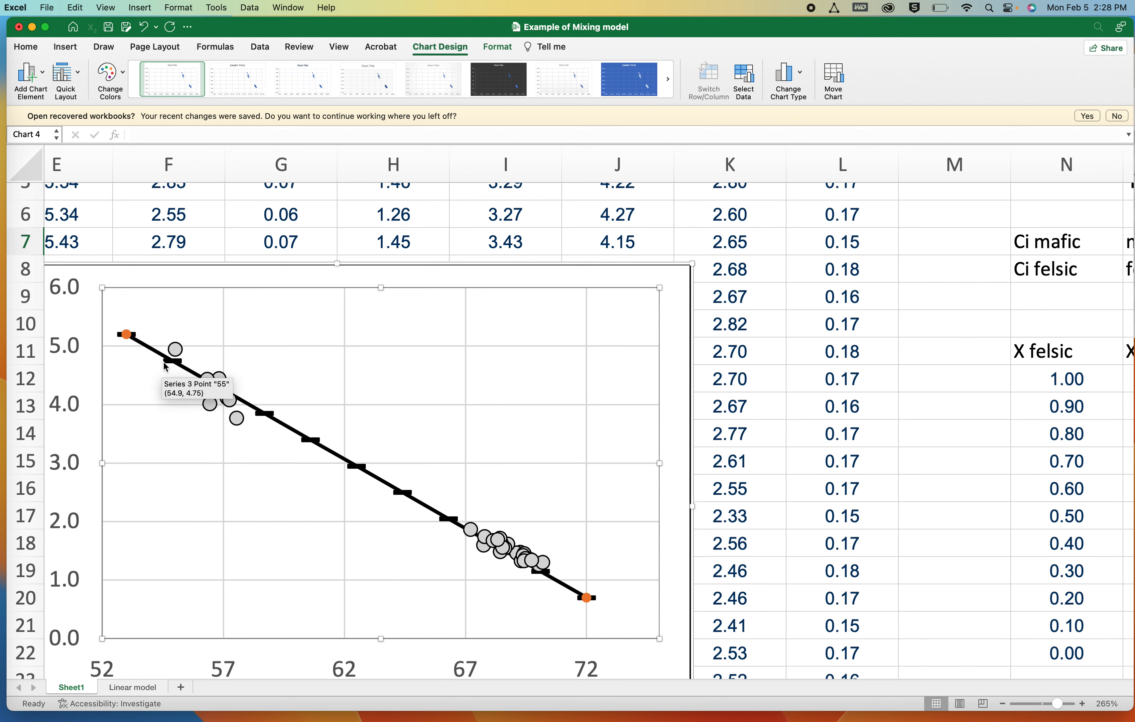
Step: Look up the felsic and mafic fractions in N21 and O21 for the mixing marker nearest the mafic end member
{"action": "left_click", "coordinate": [165, 365]}
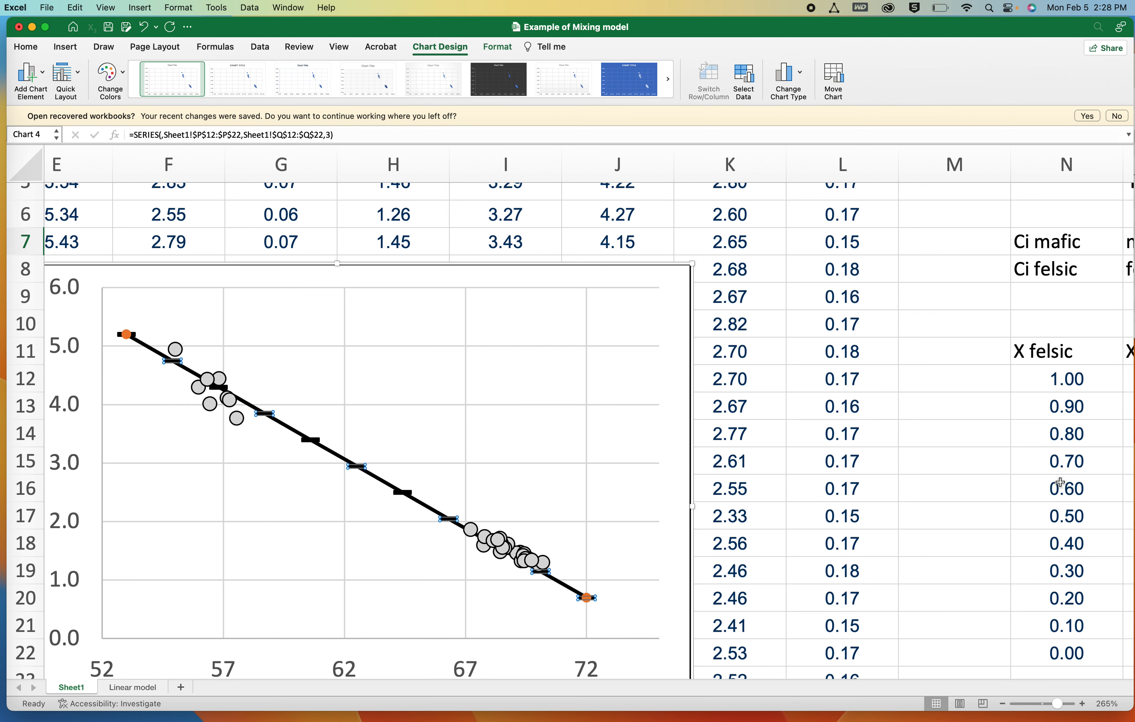
{"action": "scroll", "coordinate": [1020, 535], "scroll_direction": "right", "scroll_amount": 3}
{"action": "left_click", "coordinate": [887, 633]}
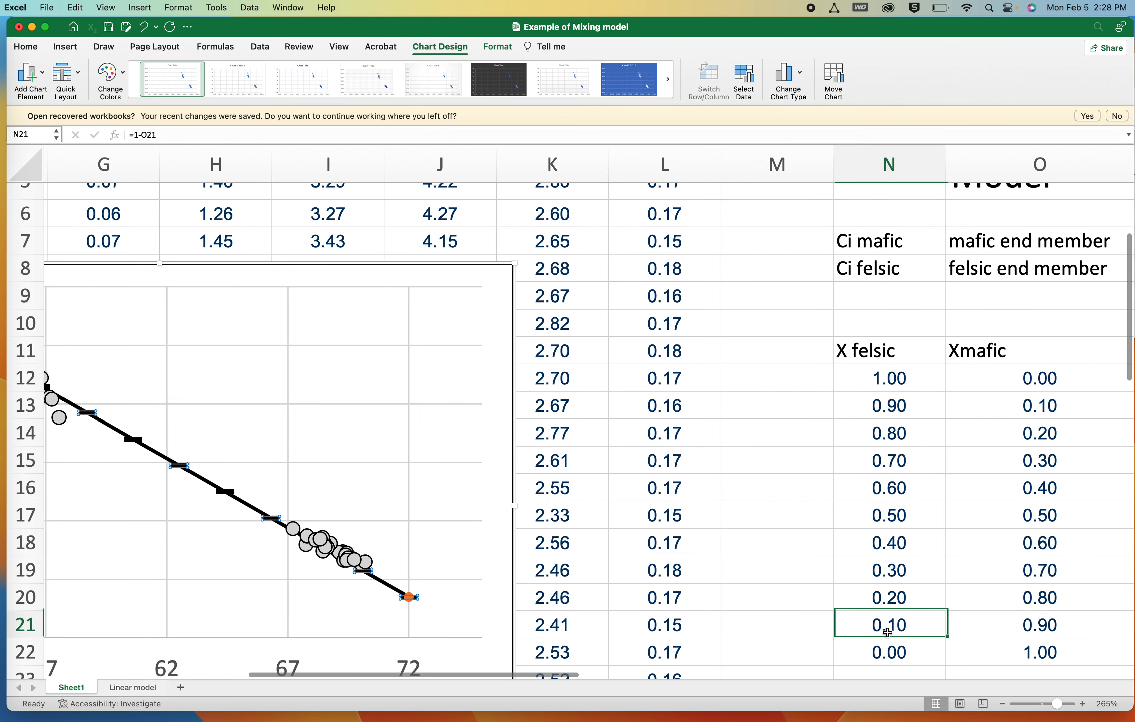
{"action": "scroll", "coordinate": [408, 507], "scroll_direction": "left", "scroll_amount": 1}
{"action": "scroll", "coordinate": [409, 507], "scroll_direction": "right", "scroll_amount": 1}
{"action": "scroll", "coordinate": [408, 507], "scroll_direction": "left", "scroll_amount": 1}
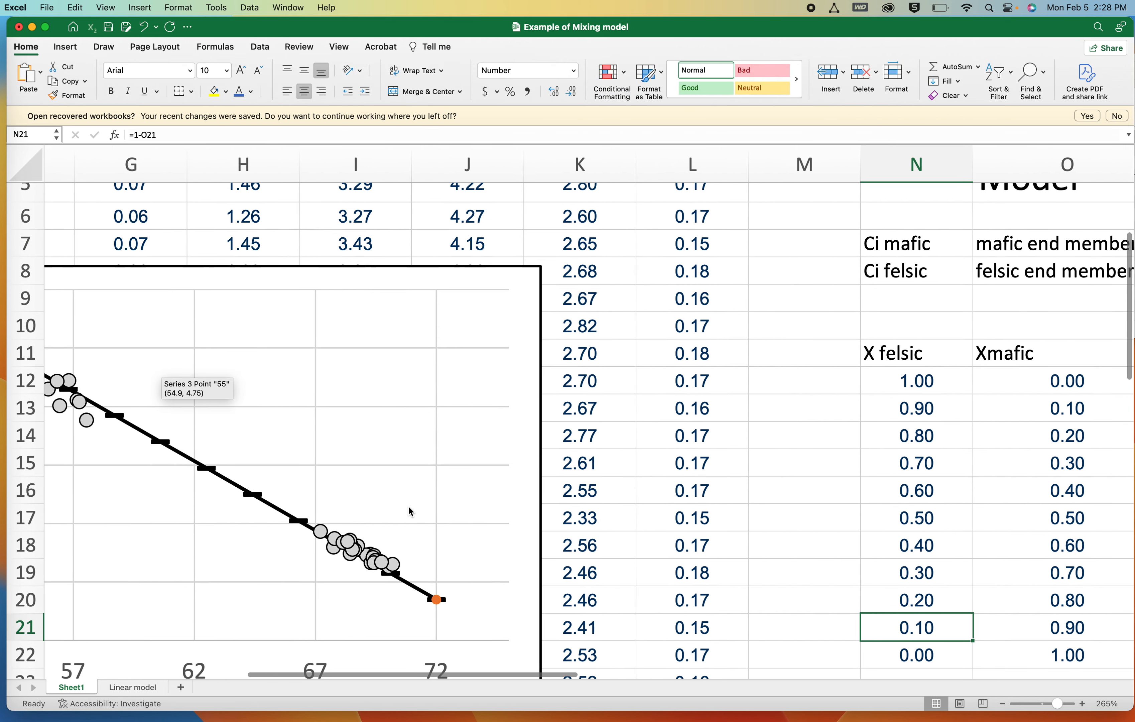
{"action": "left_click", "coordinate": [1054, 631]}
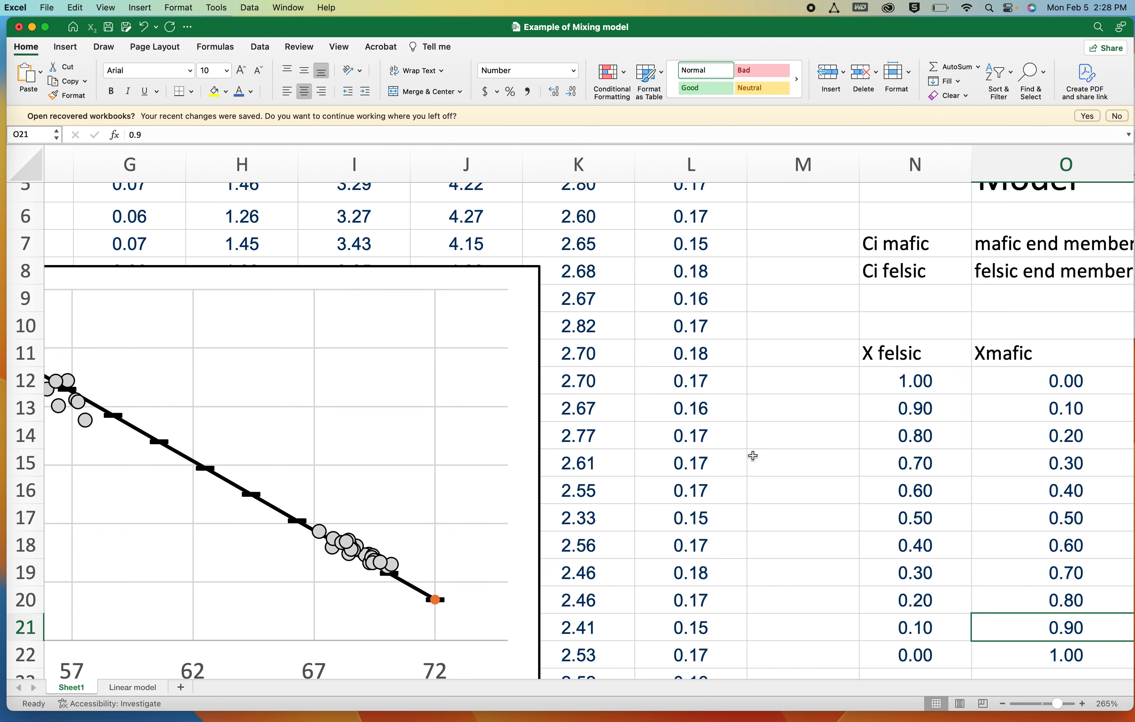
{"action": "scroll", "coordinate": [343, 405], "scroll_direction": "left", "scroll_amount": 3}
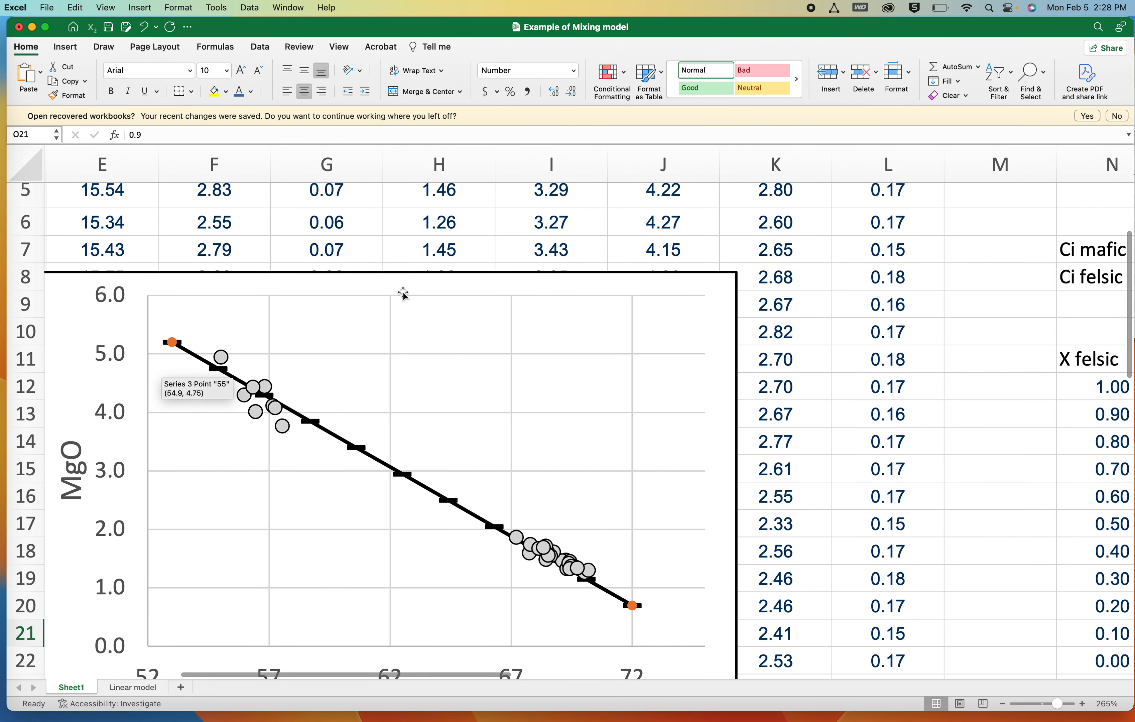
Step: Insert a text box reading "Xm = 0.9" beside the mixing marker nearest the mafic end member and widen it to fit one line
{"action": "left_click", "coordinate": [67, 47]}
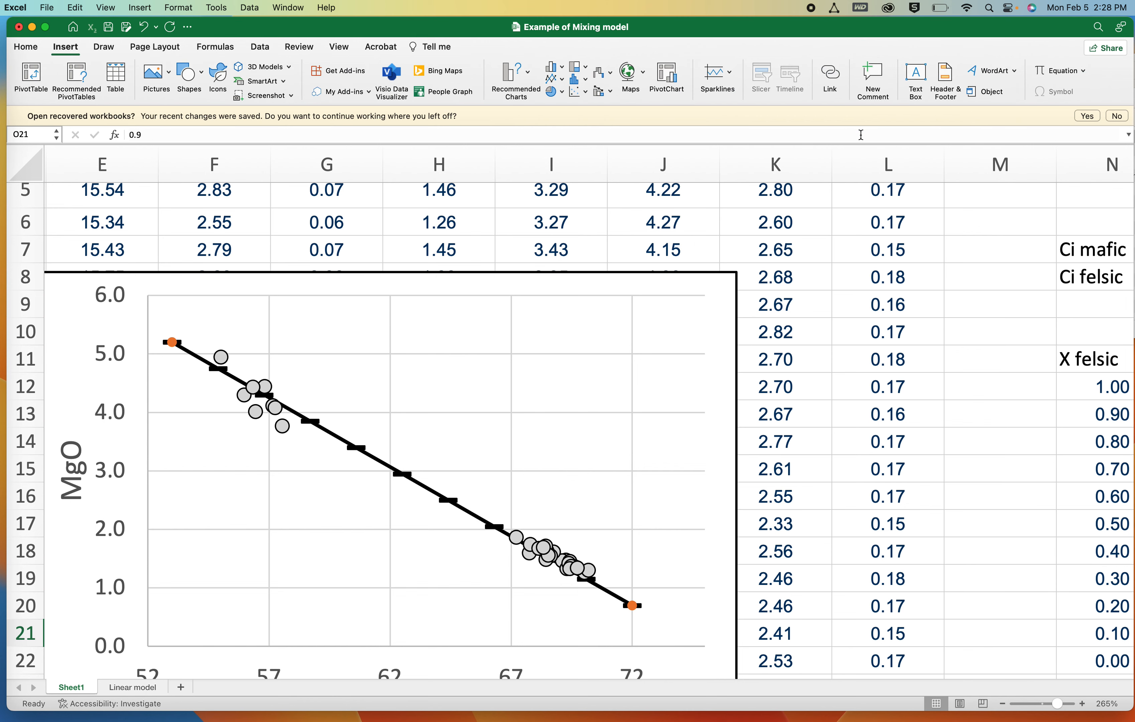
{"action": "left_click", "coordinate": [916, 80]}
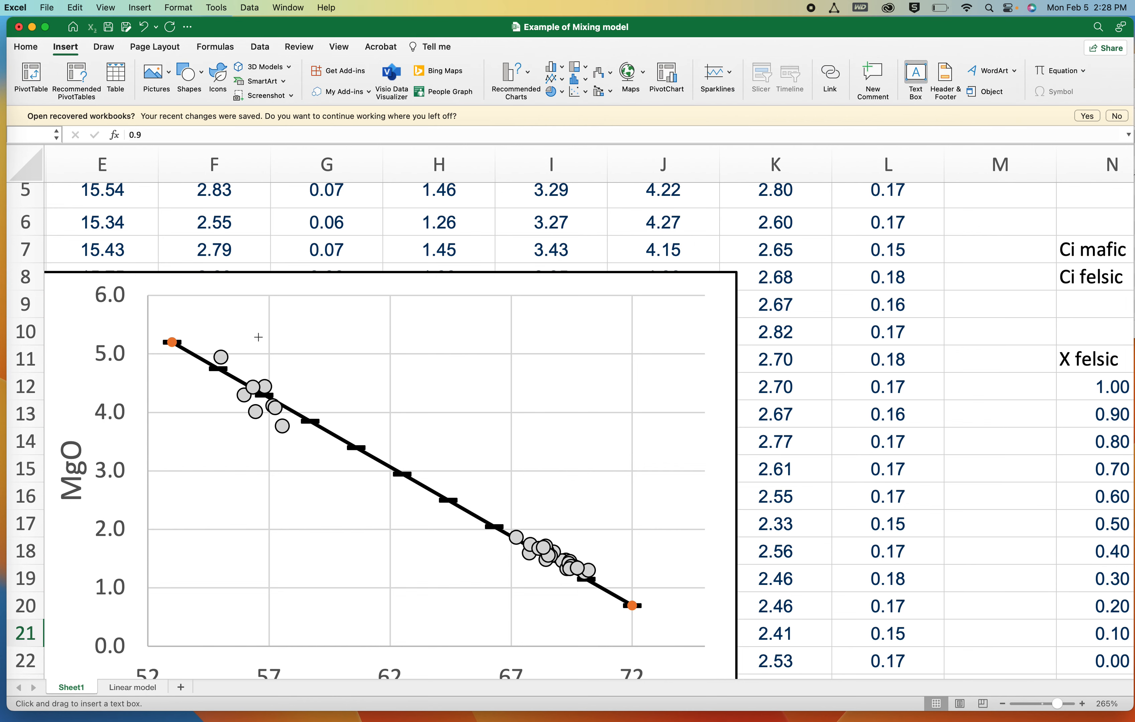
{"action": "left_click_drag", "start_coordinate": [258, 337], "coordinate": [309, 363]}
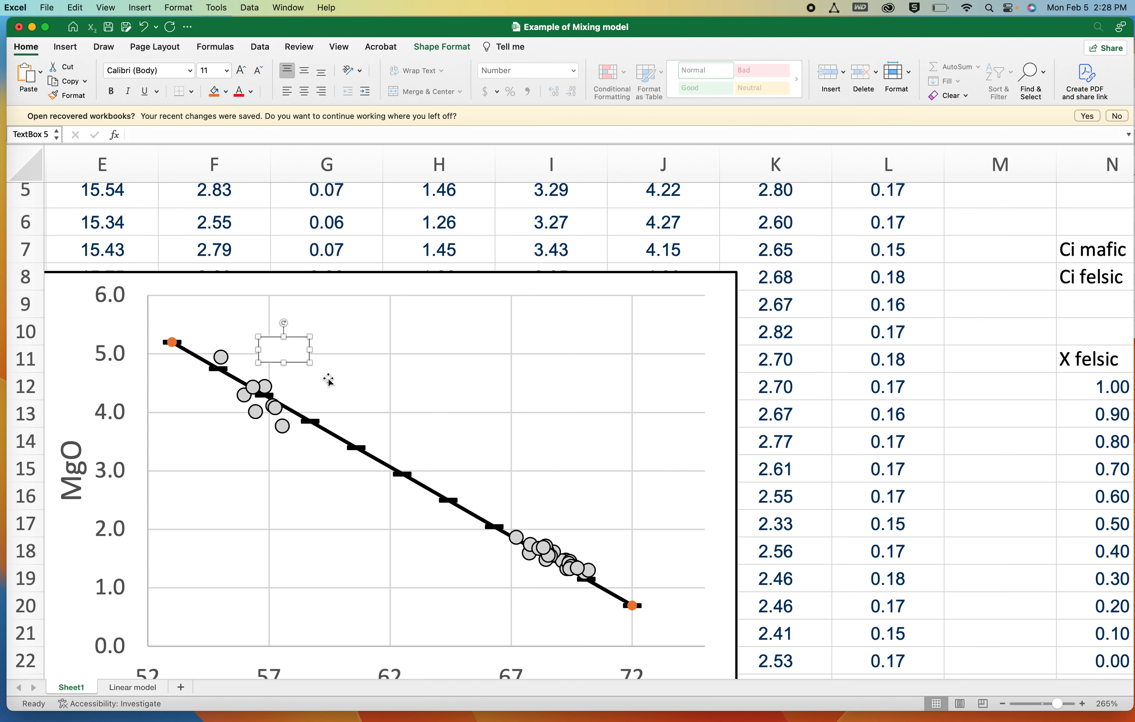
{"action": "type", "text": "Xm"}
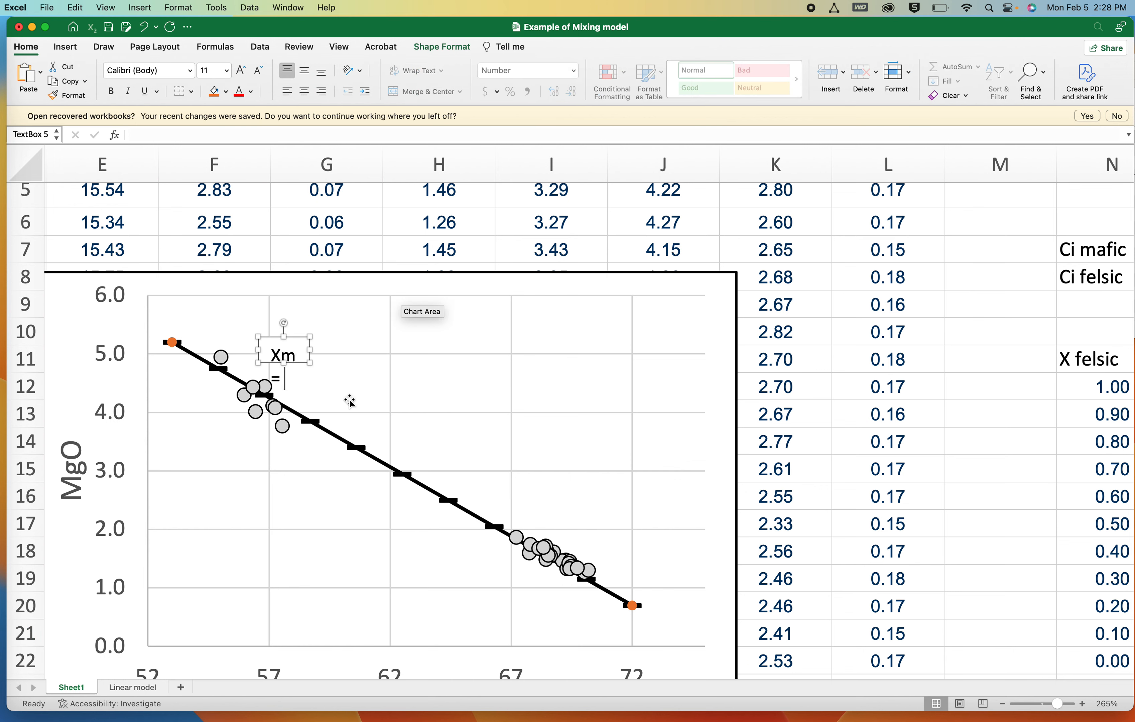
{"action": "type", "text": " = 0.9"}
{"action": "left_click_drag", "start_coordinate": [310, 364], "coordinate": [371, 367]}
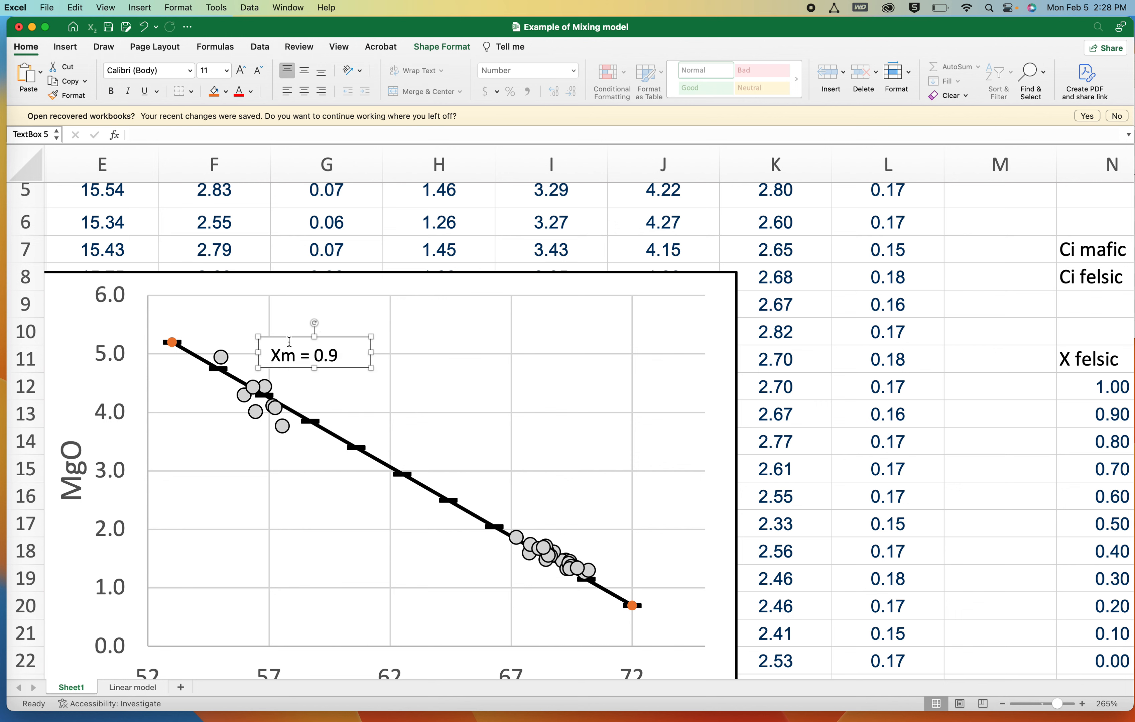
{"action": "left_click_drag", "start_coordinate": [289, 339], "coordinate": [267, 337]}
{"action": "left_click", "coordinate": [431, 334]}
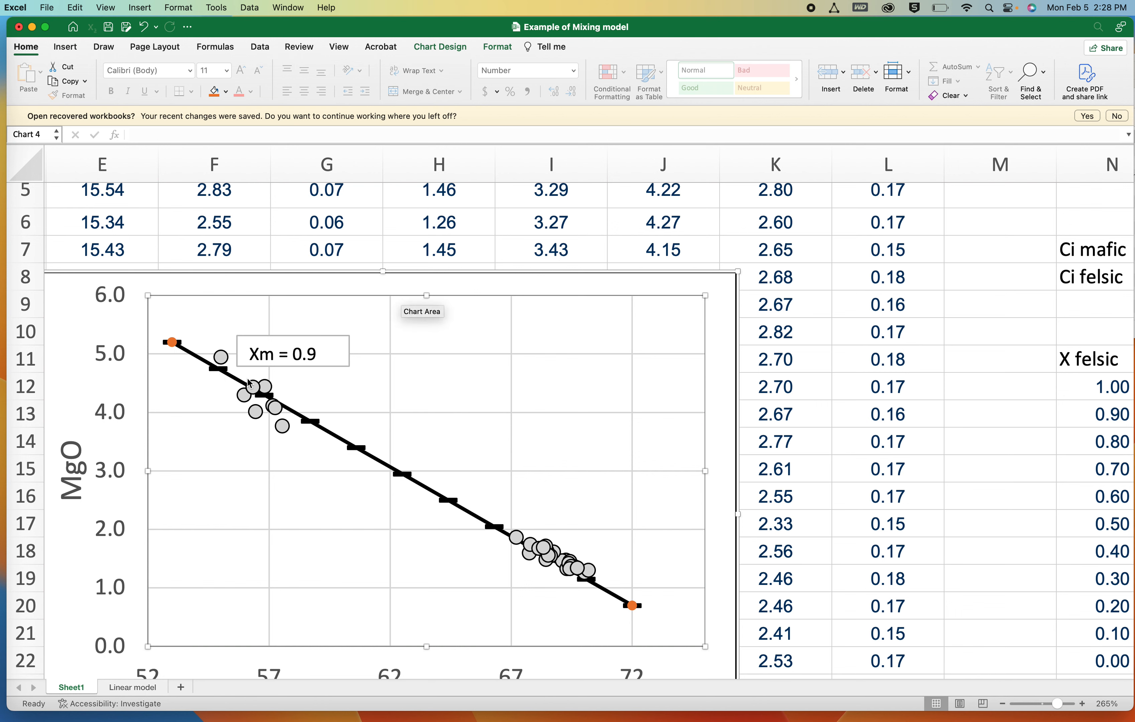
Step: Change the text box label beside the mixing marker to "Xf = 0.1"
{"action": "mouse_move", "coordinate": [268, 400]}
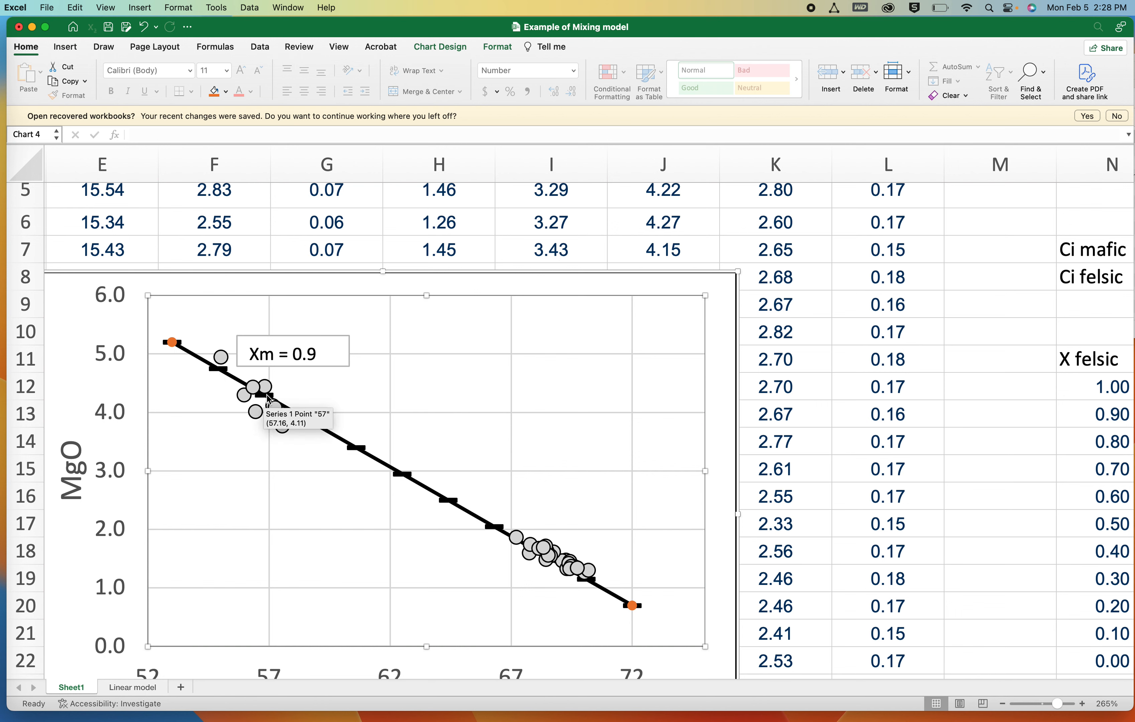
{"action": "mouse_move", "coordinate": [397, 478]}
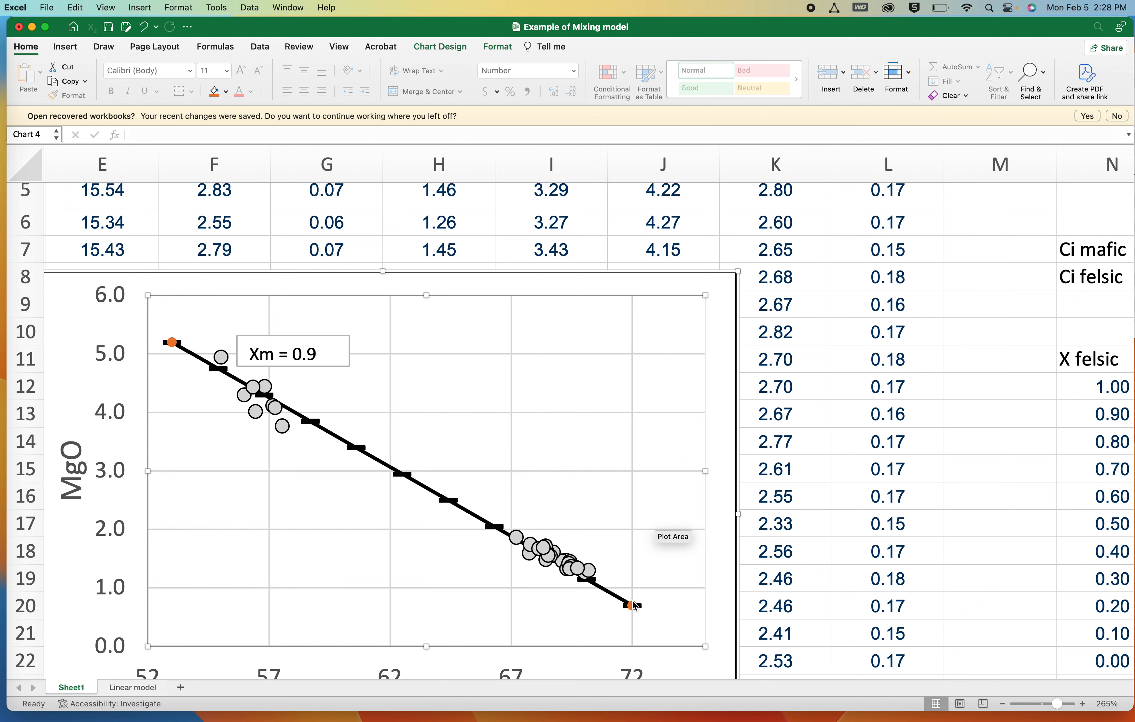
{"action": "left_click", "coordinate": [270, 356]}
{"action": "left_click_drag", "start_coordinate": [269, 356], "coordinate": [265, 357]}
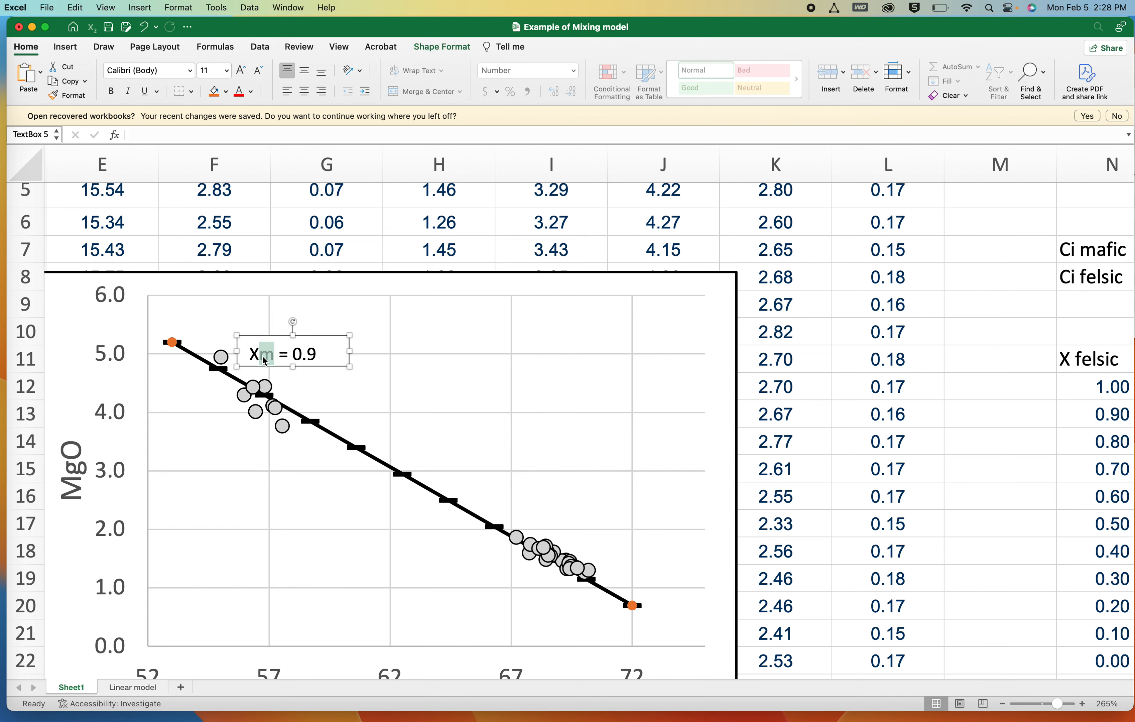
{"action": "type", "text": "f"}
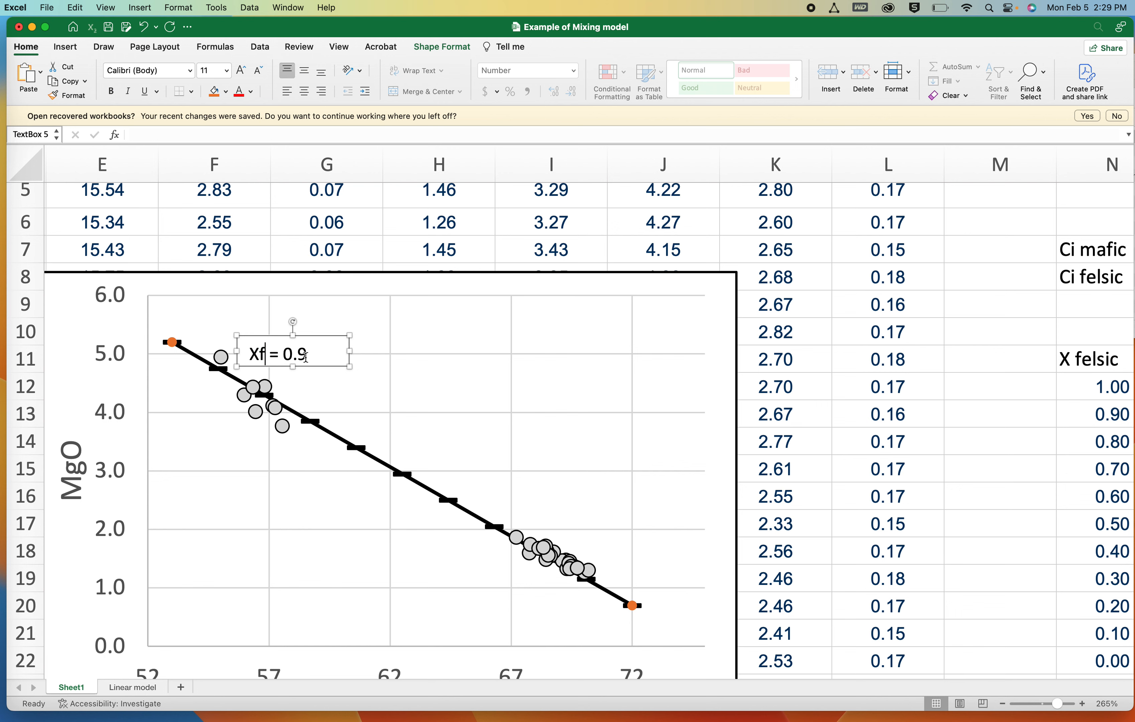
{"action": "mouse_move", "coordinate": [306, 356]}
{"action": "left_mouse_down"}
{"action": "mouse_move", "coordinate": [288, 358]}
{"action": "mouse_move", "coordinate": [299, 358]}
{"action": "left_mouse_up"}
{"action": "type", "text": "1"}
{"action": "left_click", "coordinate": [426, 379]}
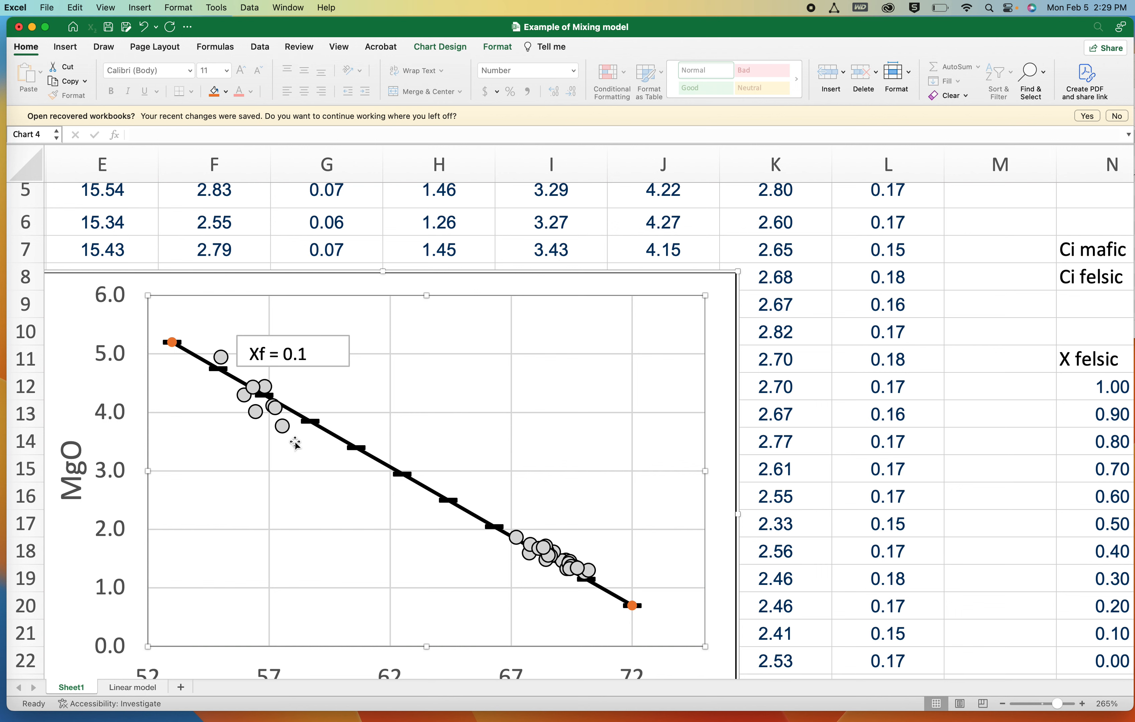
{"action": "mouse_move", "coordinate": [546, 545]}
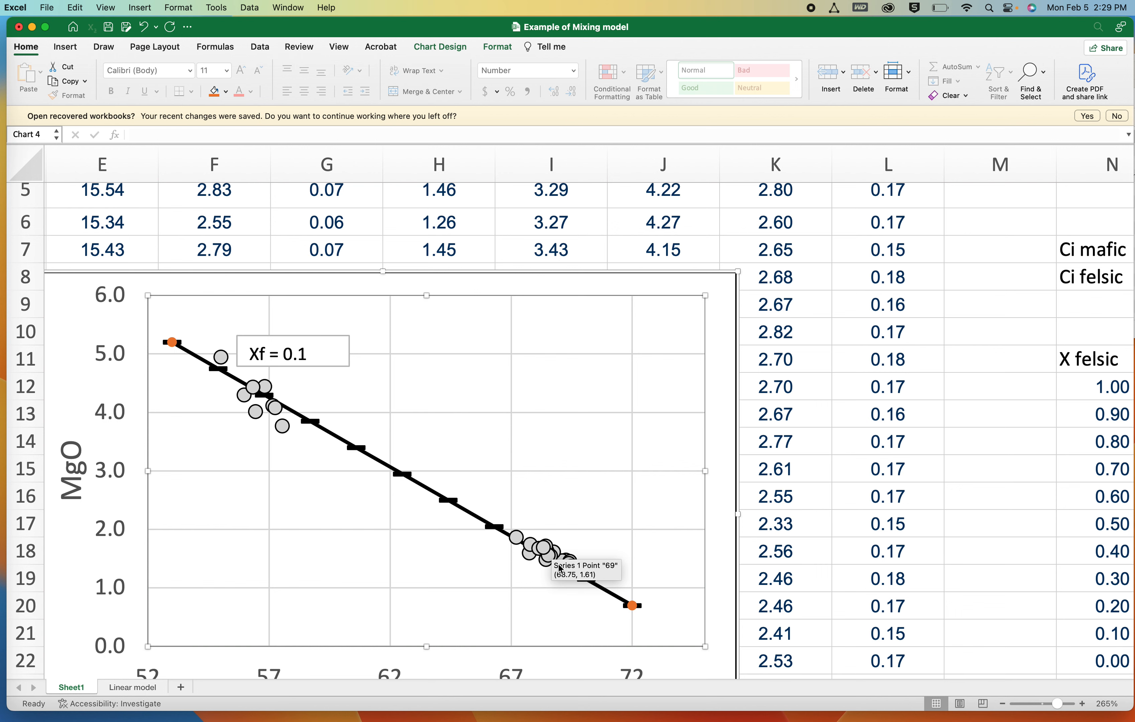
Step: Examine how the two sample clusters sit on the mixing line relative to the markers and the model table's fractions
{"action": "mouse_move", "coordinate": [282, 426]}
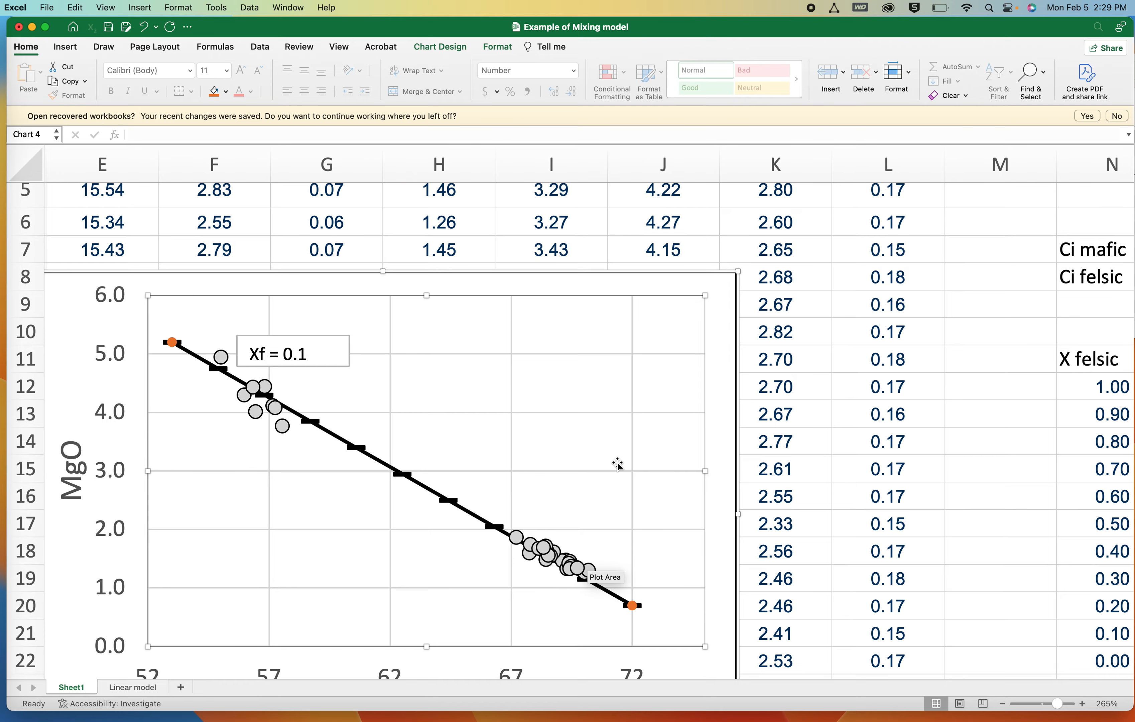
{"action": "scroll", "coordinate": [617, 464], "scroll_direction": "down", "scroll_amount": 5}
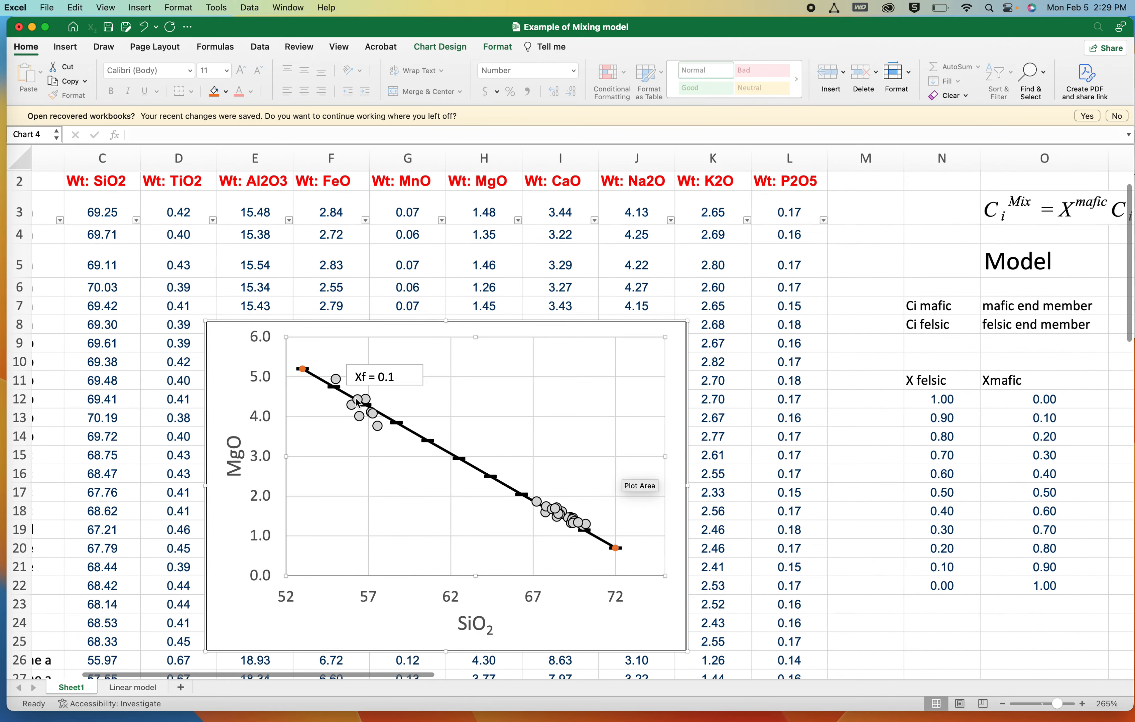
{"action": "scroll", "coordinate": [358, 403], "scroll_direction": "down", "scroll_amount": 3}
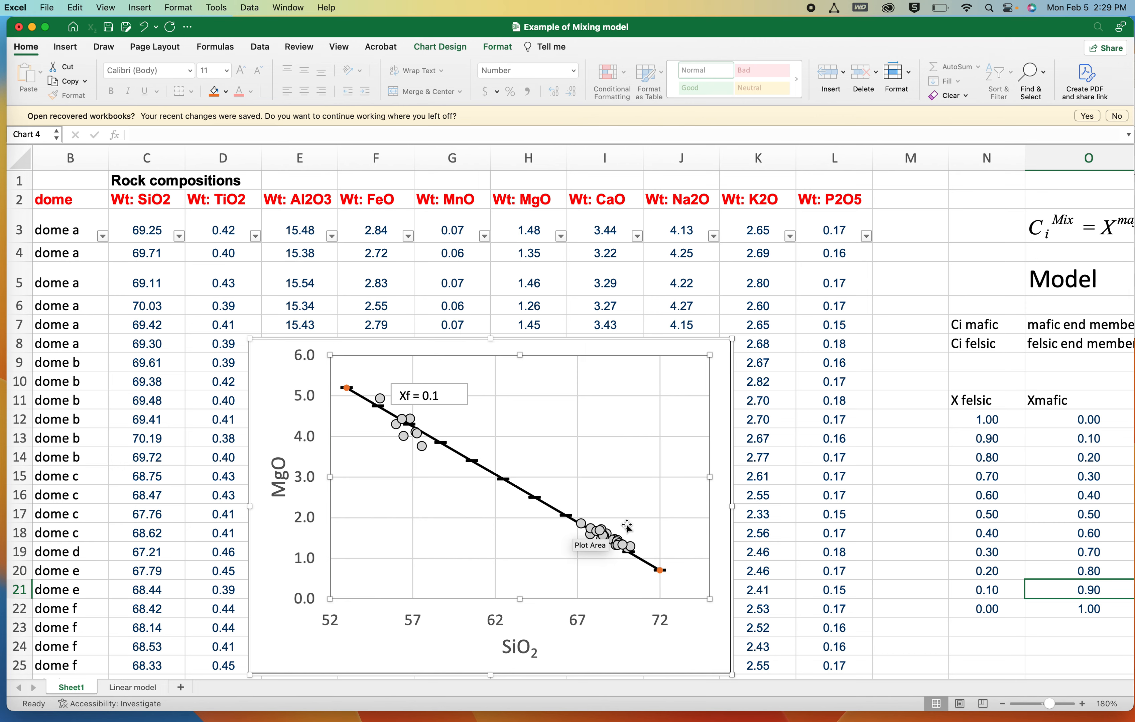
{"action": "scroll", "coordinate": [628, 526], "scroll_direction": "up", "scroll_amount": 5}
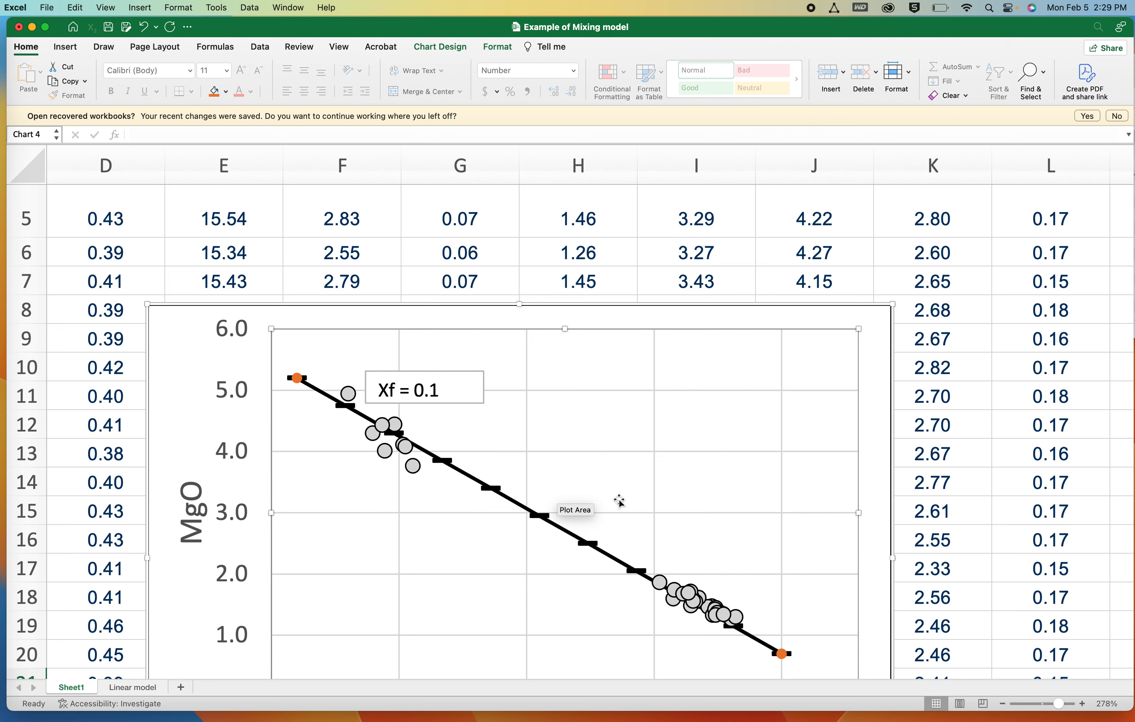
{"action": "scroll", "coordinate": [617, 501], "scroll_direction": "down", "scroll_amount": 2}
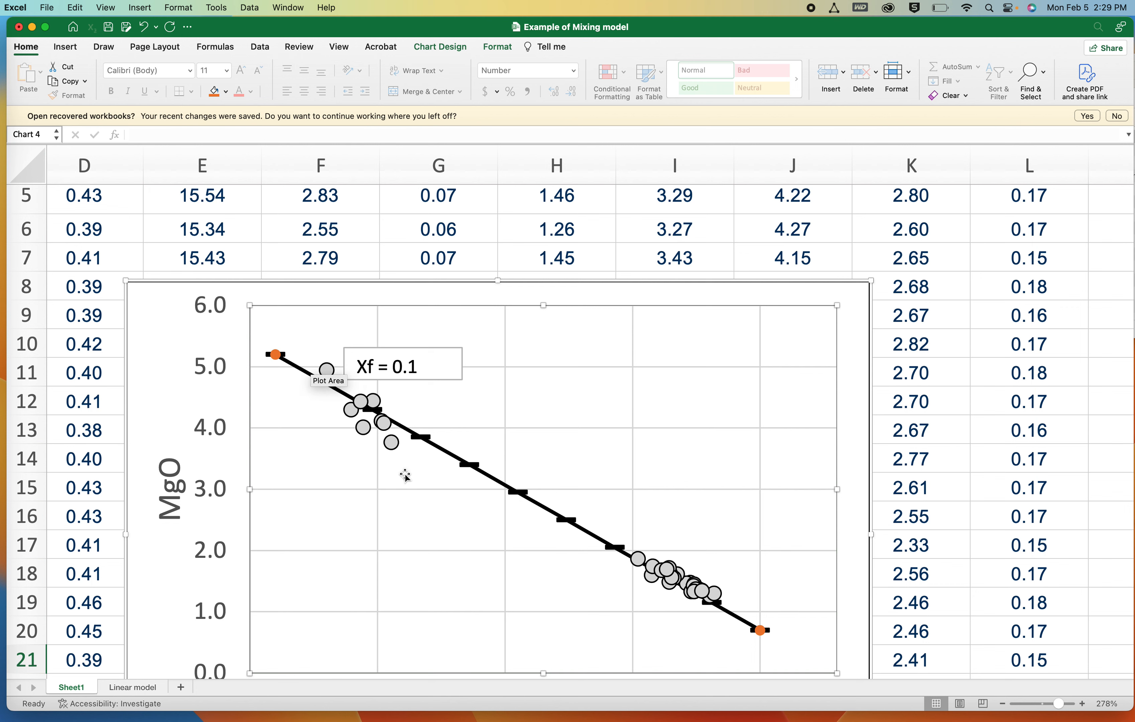
{"action": "scroll", "coordinate": [726, 400], "scroll_direction": "right", "scroll_amount": 10}
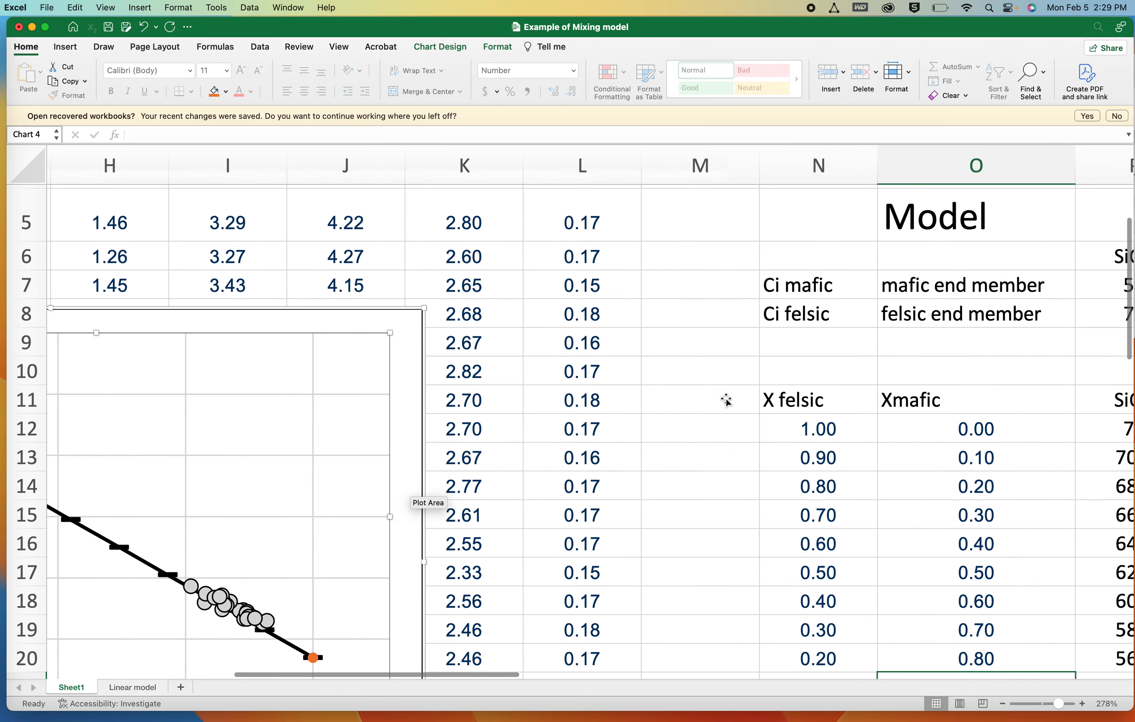
{"action": "scroll", "coordinate": [726, 399], "scroll_direction": "down", "scroll_amount": 5}
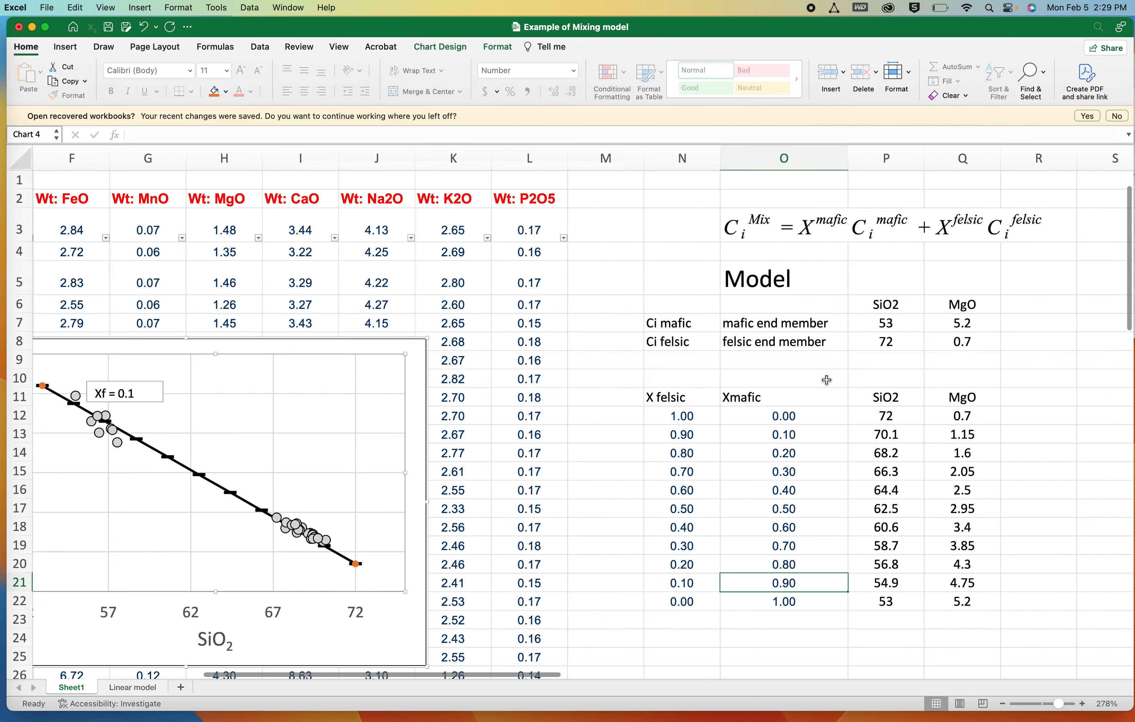
{"action": "scroll", "coordinate": [823, 342], "scroll_direction": "up", "scroll_amount": 5}
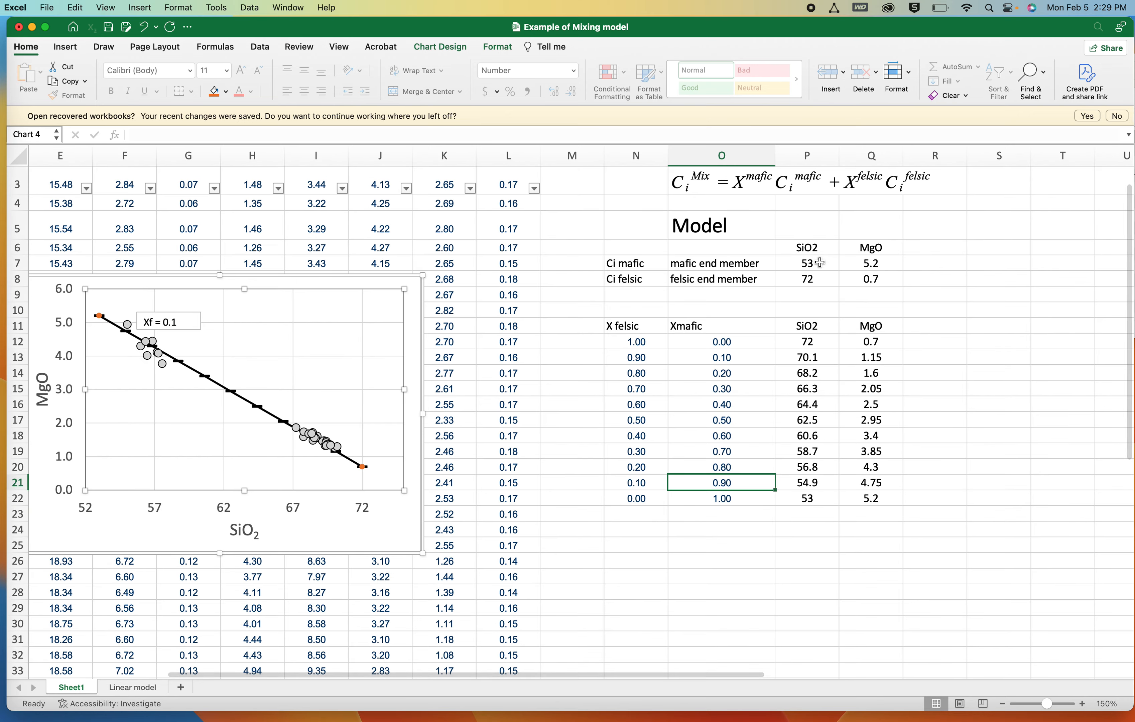
Step: Set the mafic end member's MgO to 6 and the felsic end member's SiO2 to 60
{"action": "left_click", "coordinate": [816, 263]}
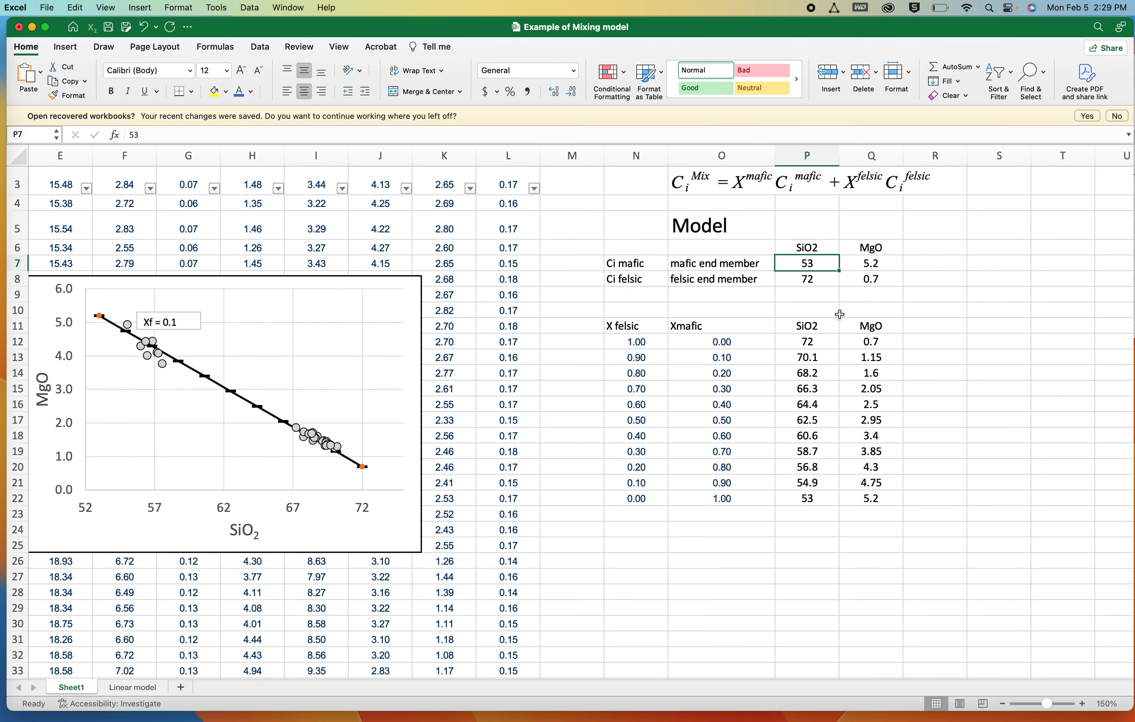
{"action": "left_click", "coordinate": [870, 263]}
{"action": "type", "text": "6"}
{"action": "key", "text": "Return"}
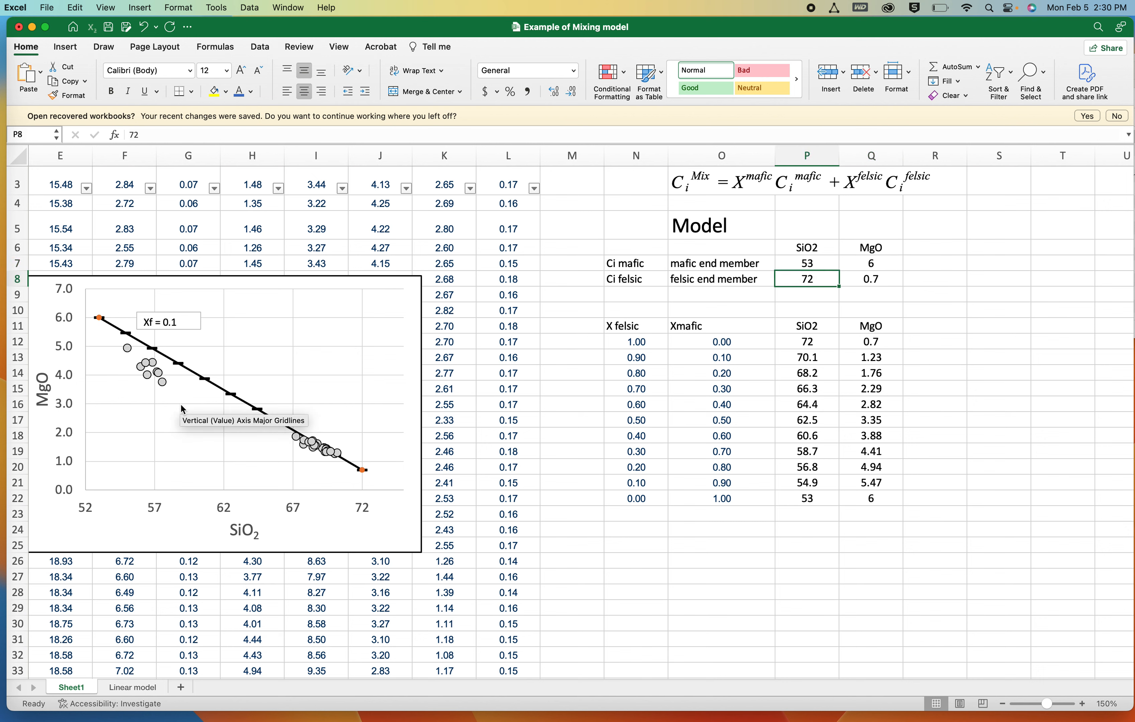
{"action": "type", "text": "60"}
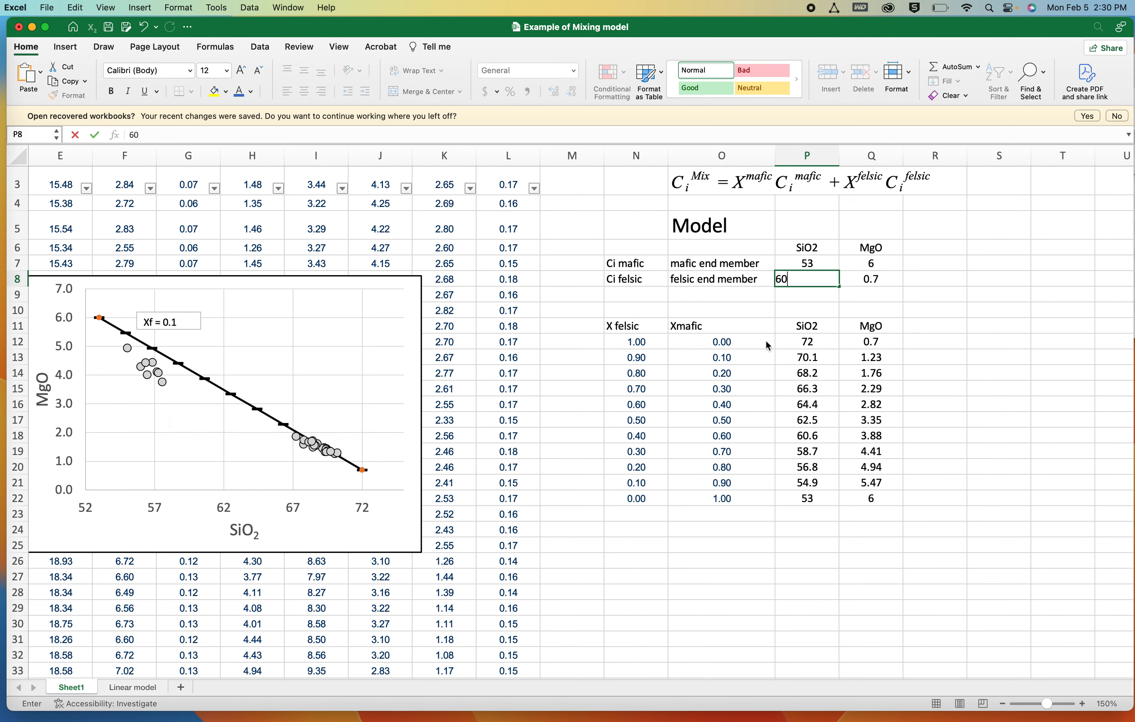
{"action": "key", "text": "Return"}
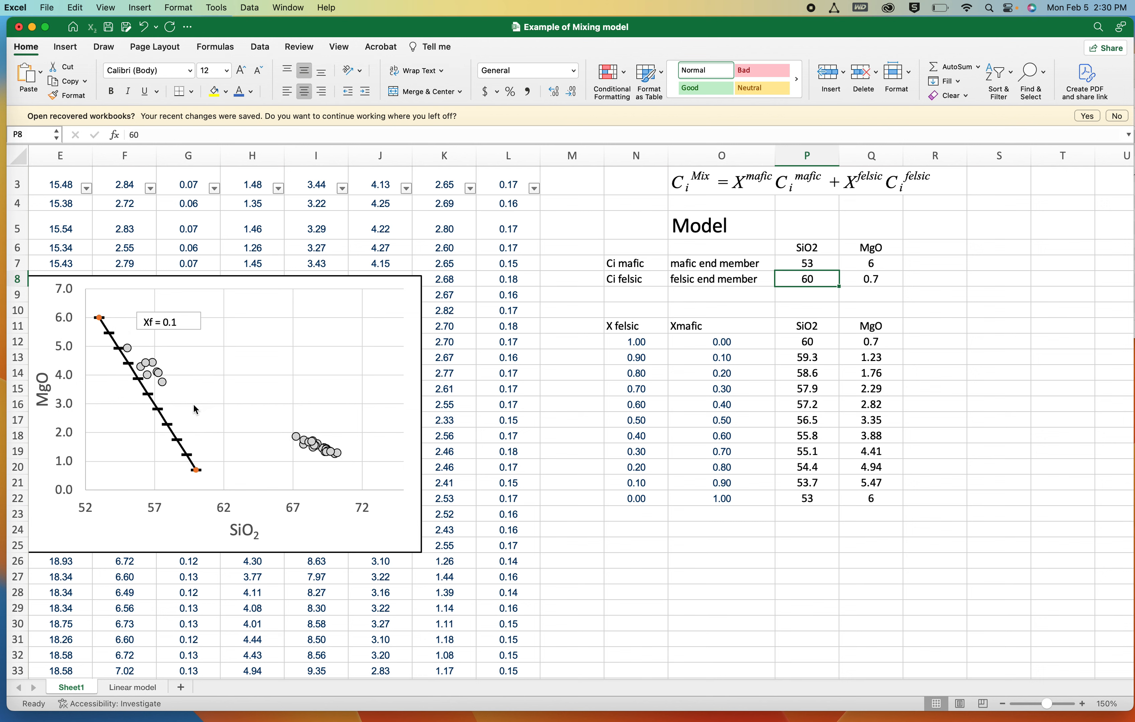
Step: Try 3 as the felsic end member's MgO and refine it to 2.5 to fit the low-SiO2 samples
{"action": "left_click", "coordinate": [869, 280]}
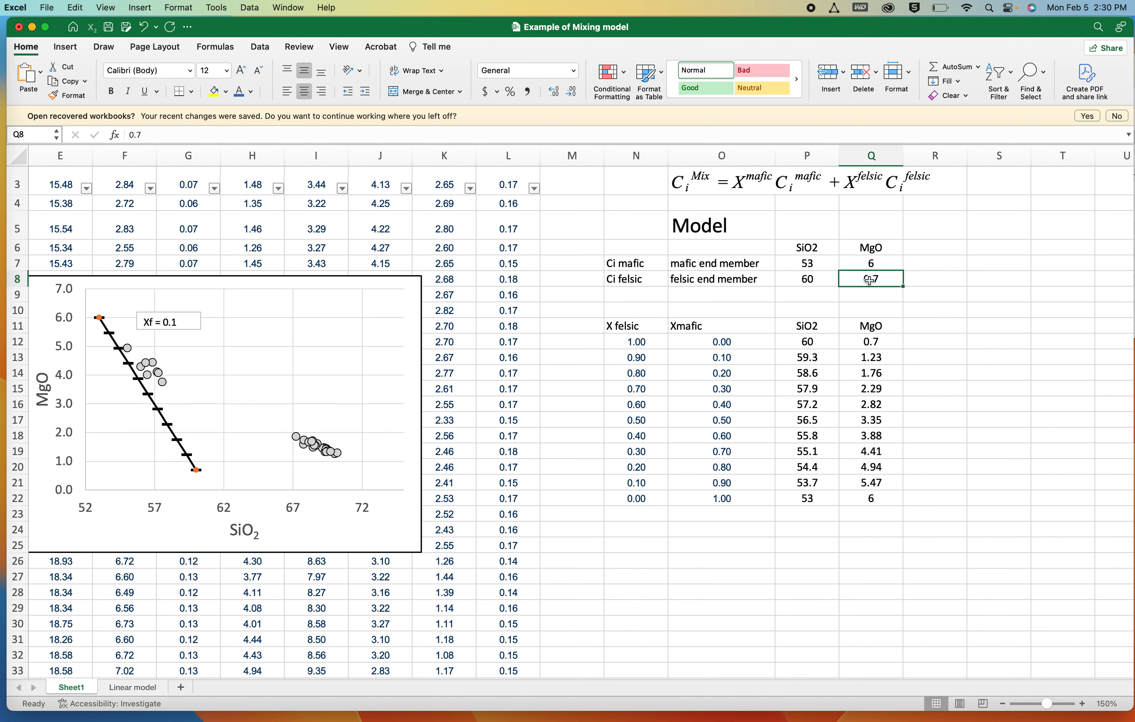
{"action": "type", "text": "3"}
{"action": "key", "text": "Return"}
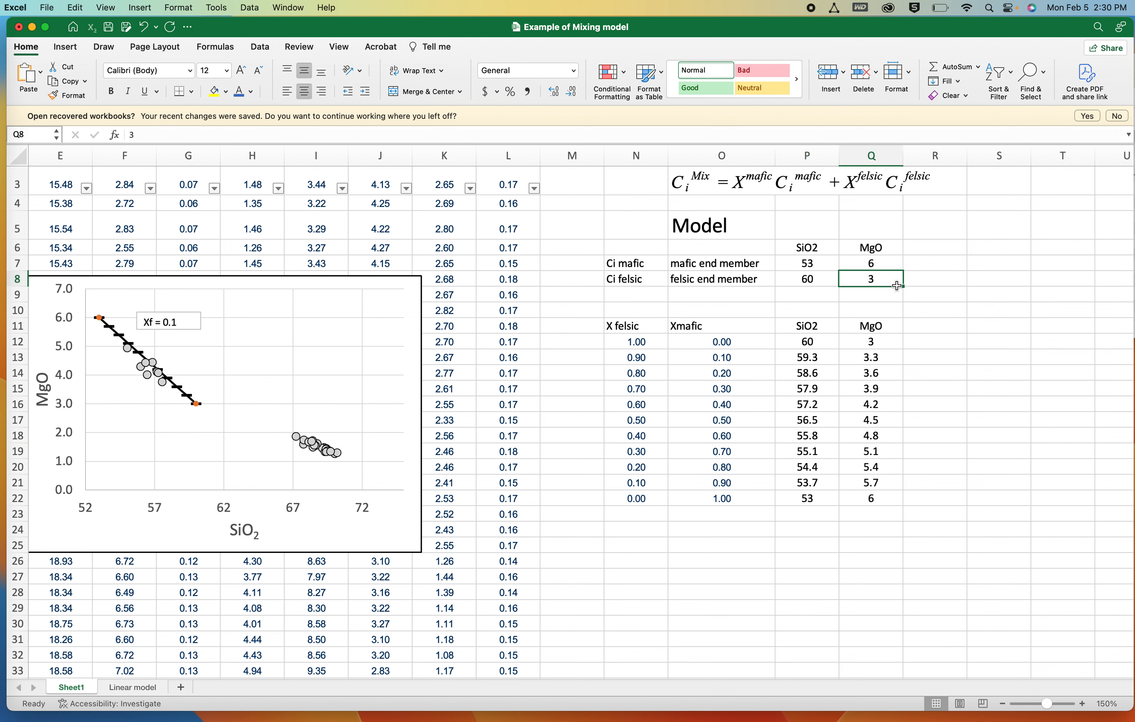
{"action": "type", "text": "2.5"}
{"action": "key", "text": "Return"}
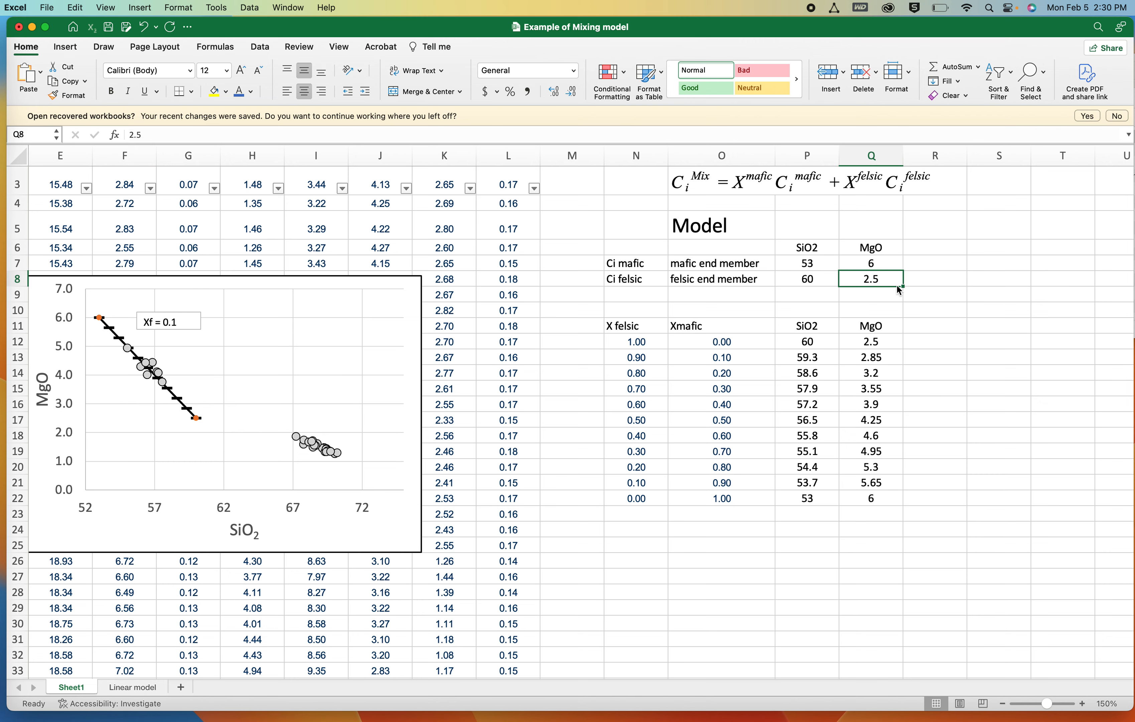
Step: Examine the mixing line against both sample clusters and select the mixing equation in O3 above the model
{"action": "scroll", "coordinate": [264, 412], "scroll_direction": "up", "scroll_amount": 3}
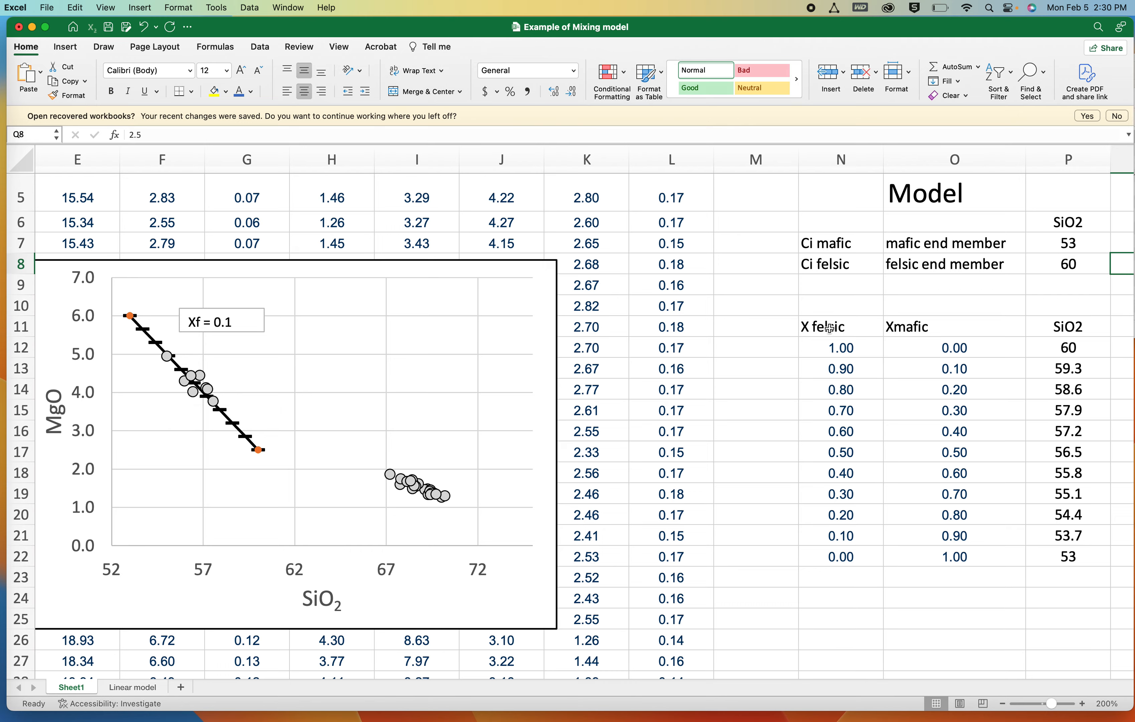
{"action": "scroll", "coordinate": [810, 331], "scroll_direction": "down", "scroll_amount": 2}
{"action": "scroll", "coordinate": [811, 331], "scroll_direction": "down", "scroll_amount": 1}
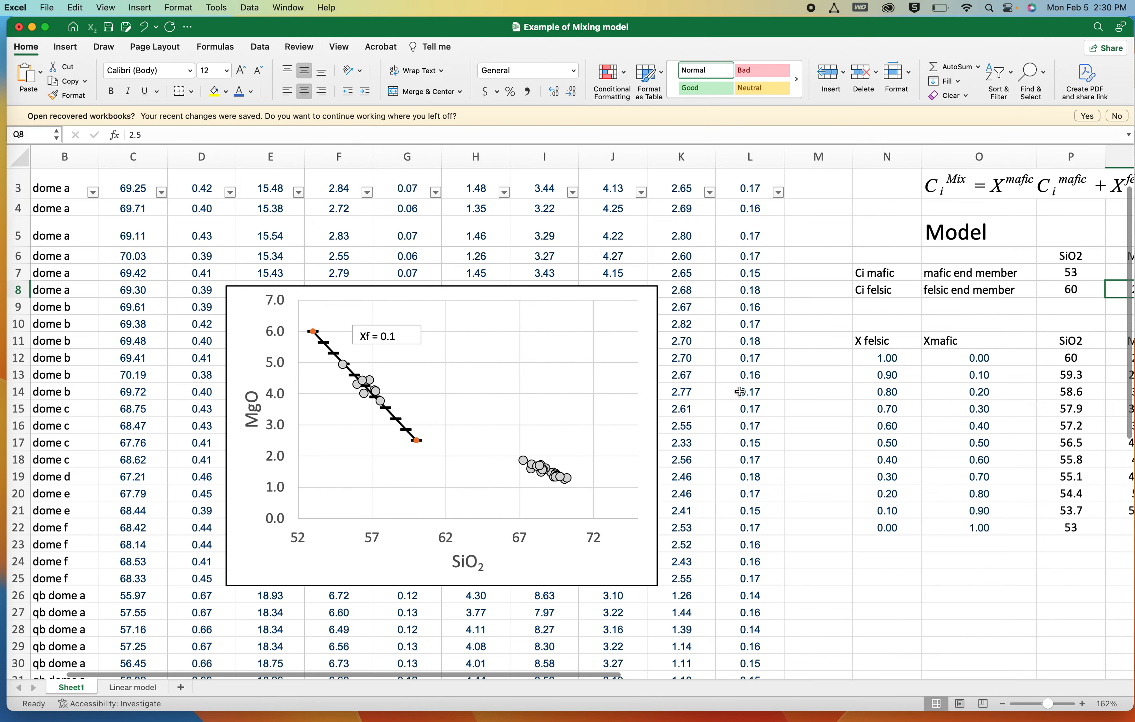
{"action": "scroll", "coordinate": [832, 381], "scroll_direction": "right", "scroll_amount": 1}
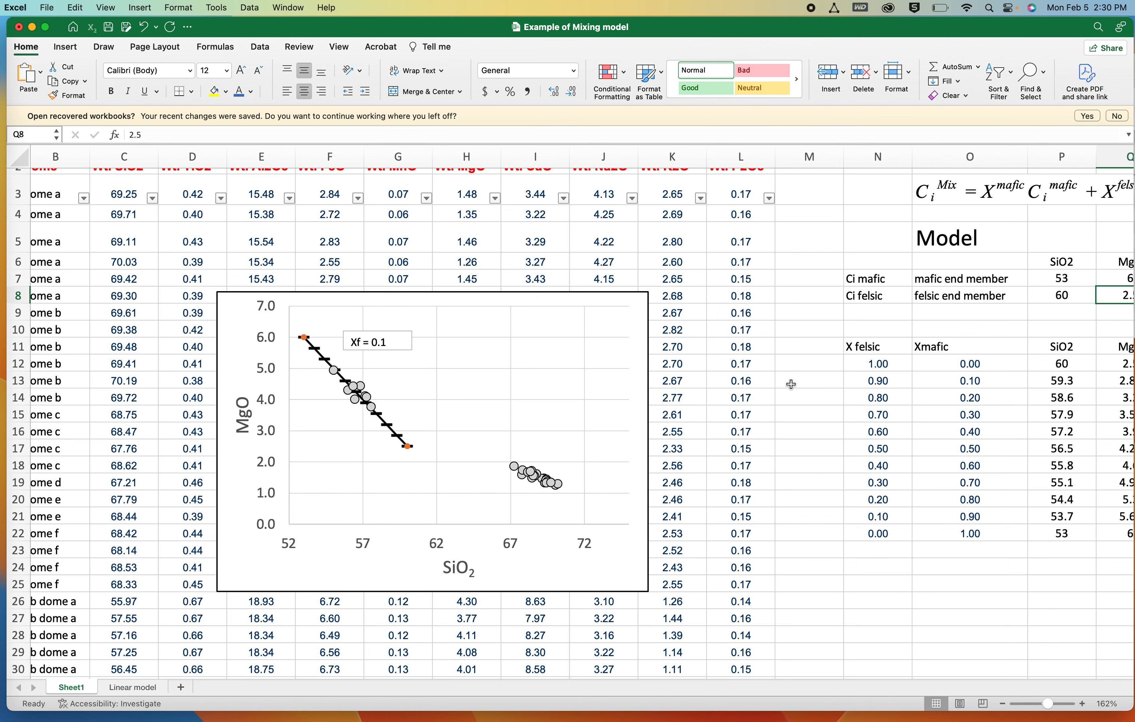
{"action": "scroll", "coordinate": [792, 381], "scroll_direction": "up", "scroll_amount": 2}
{"action": "scroll", "coordinate": [791, 382], "scroll_direction": "right", "scroll_amount": 1}
{"action": "left_click", "coordinate": [910, 218]}
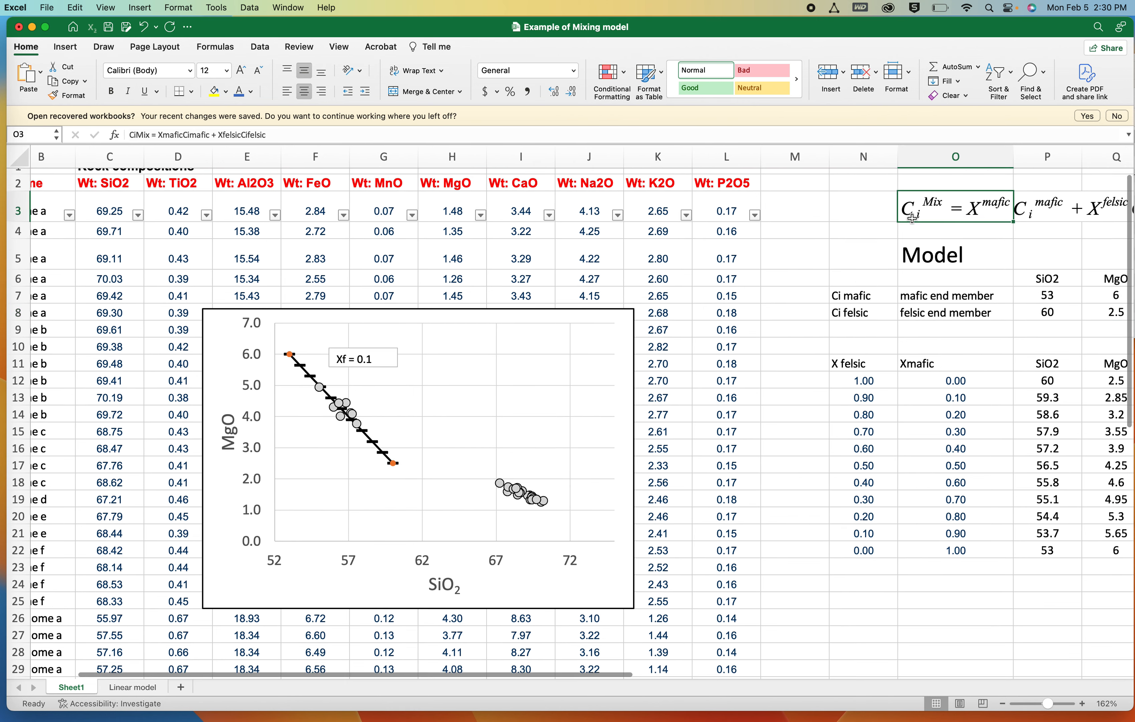